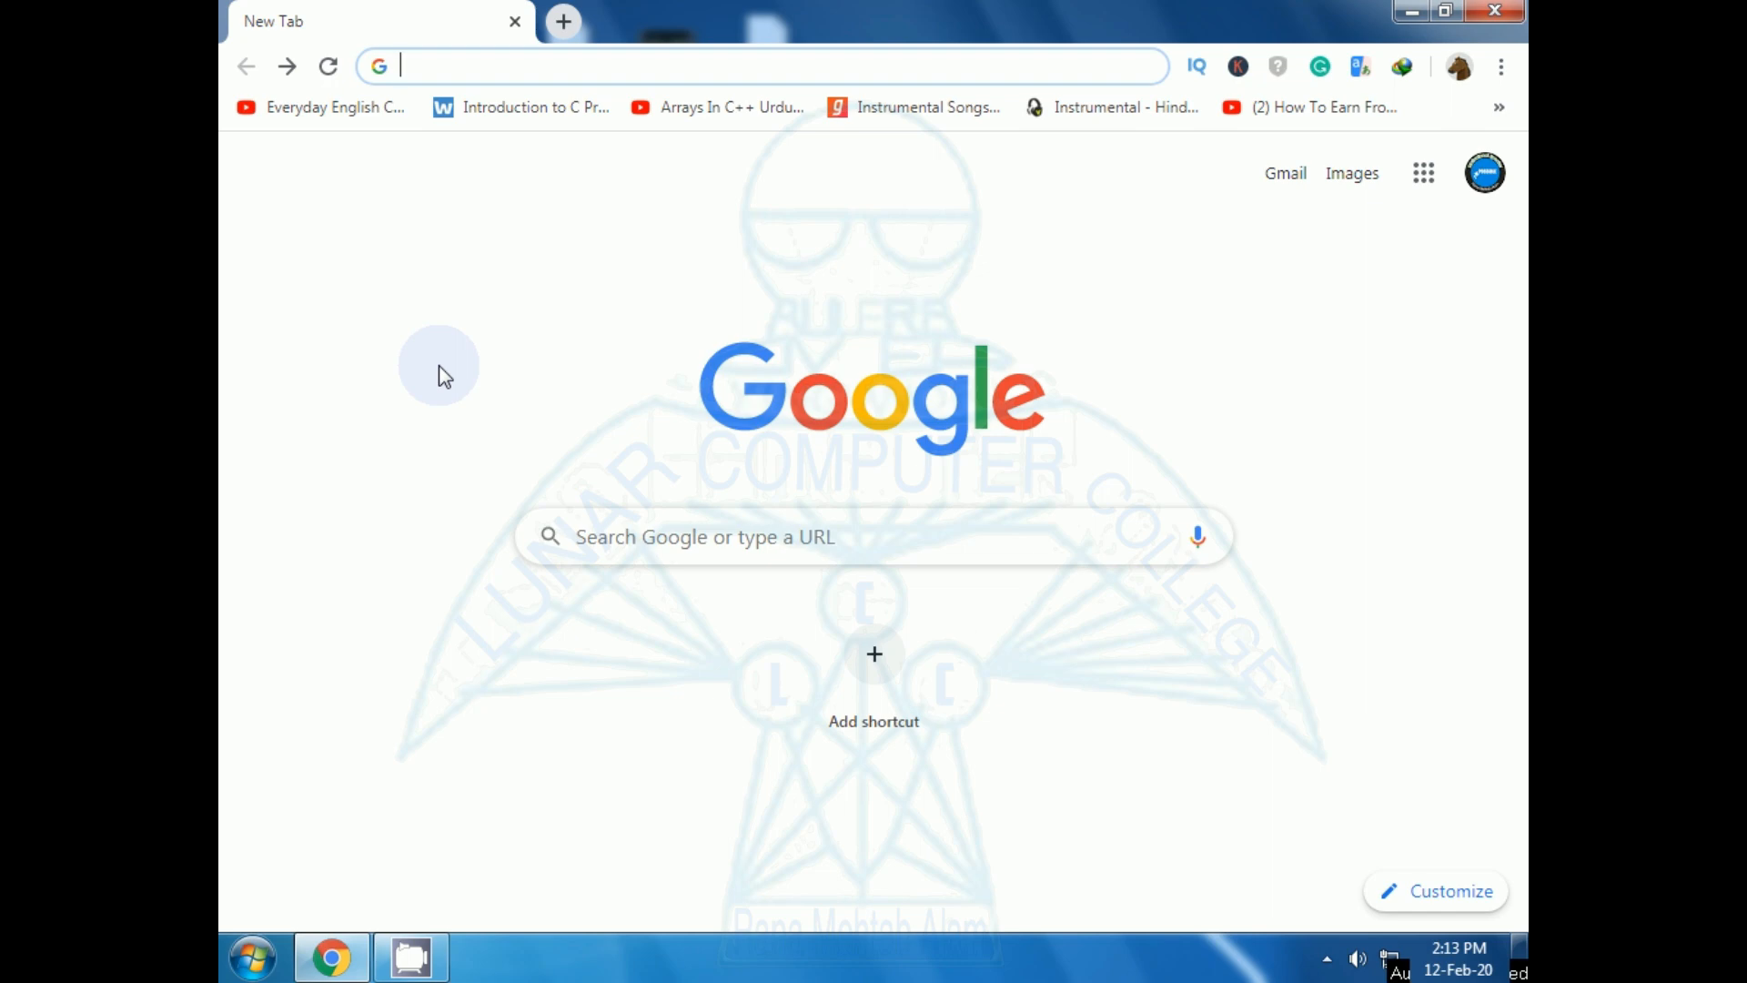
Load localhost/wordpress/ and scroll down to the Meta links on the Computer Education site.
{"action": "type", "text": "localhost/wordpress/"}
{"action": "key", "text": "Return"}
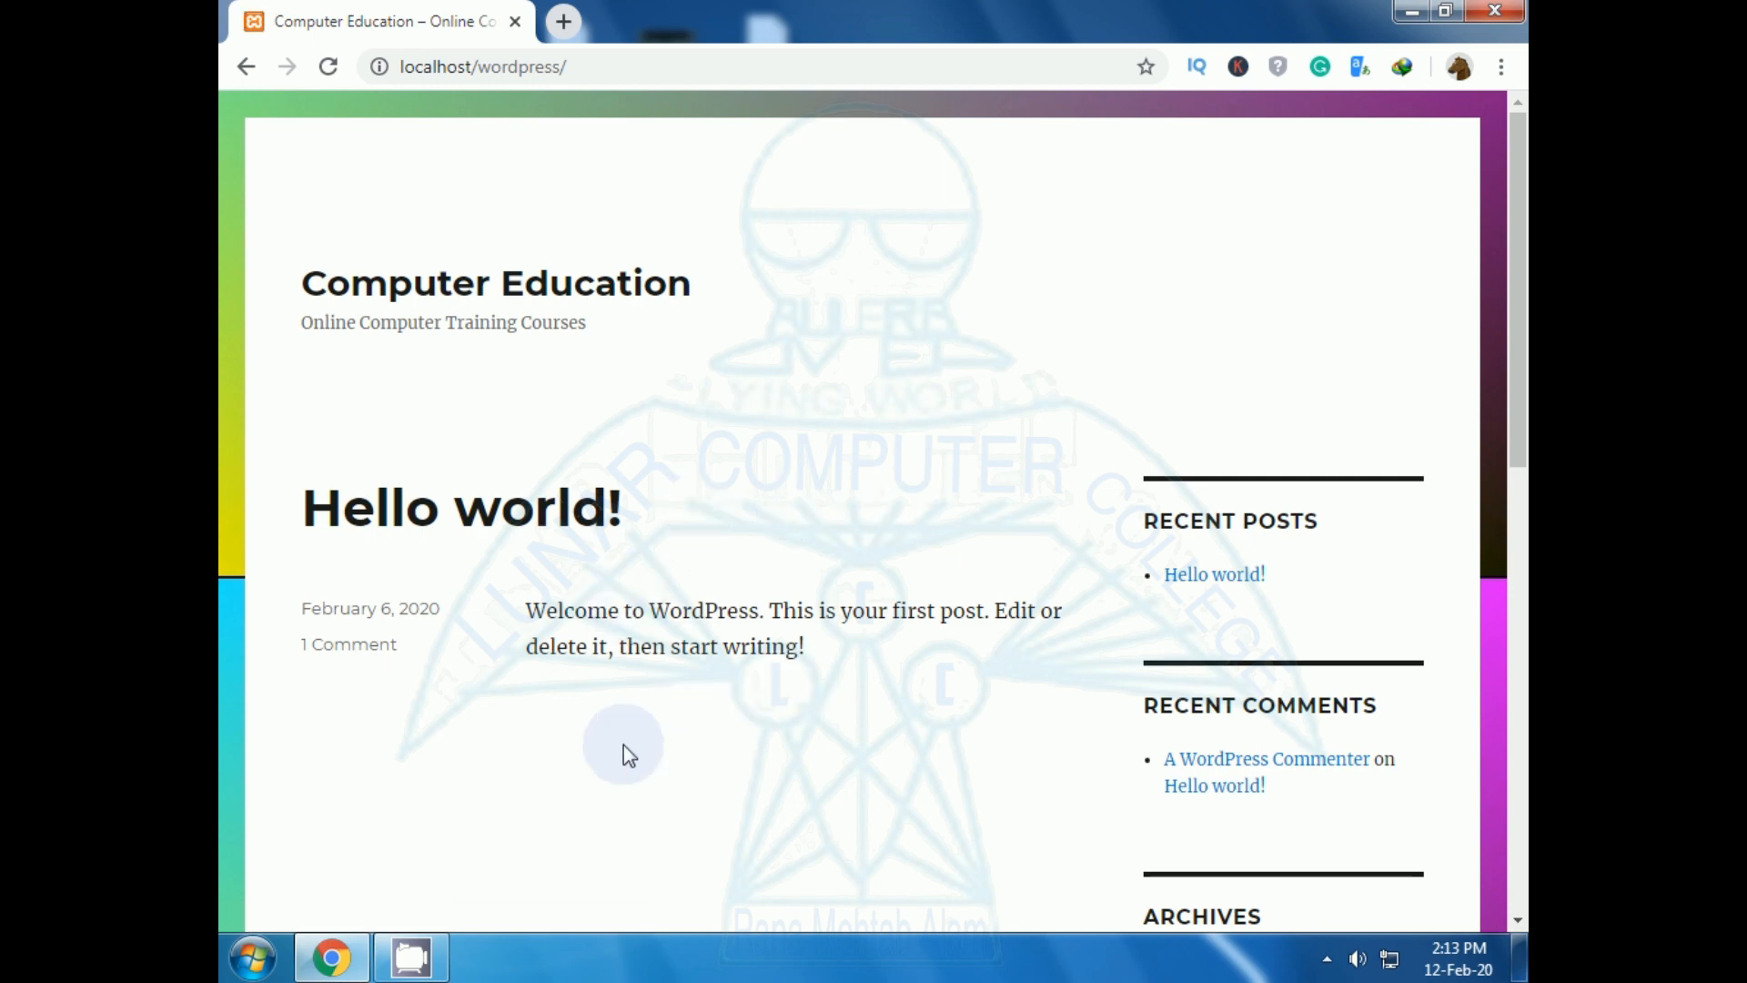
{"action": "scroll", "coordinate": [624, 744], "scroll_direction": "down", "scroll_amount": 4}
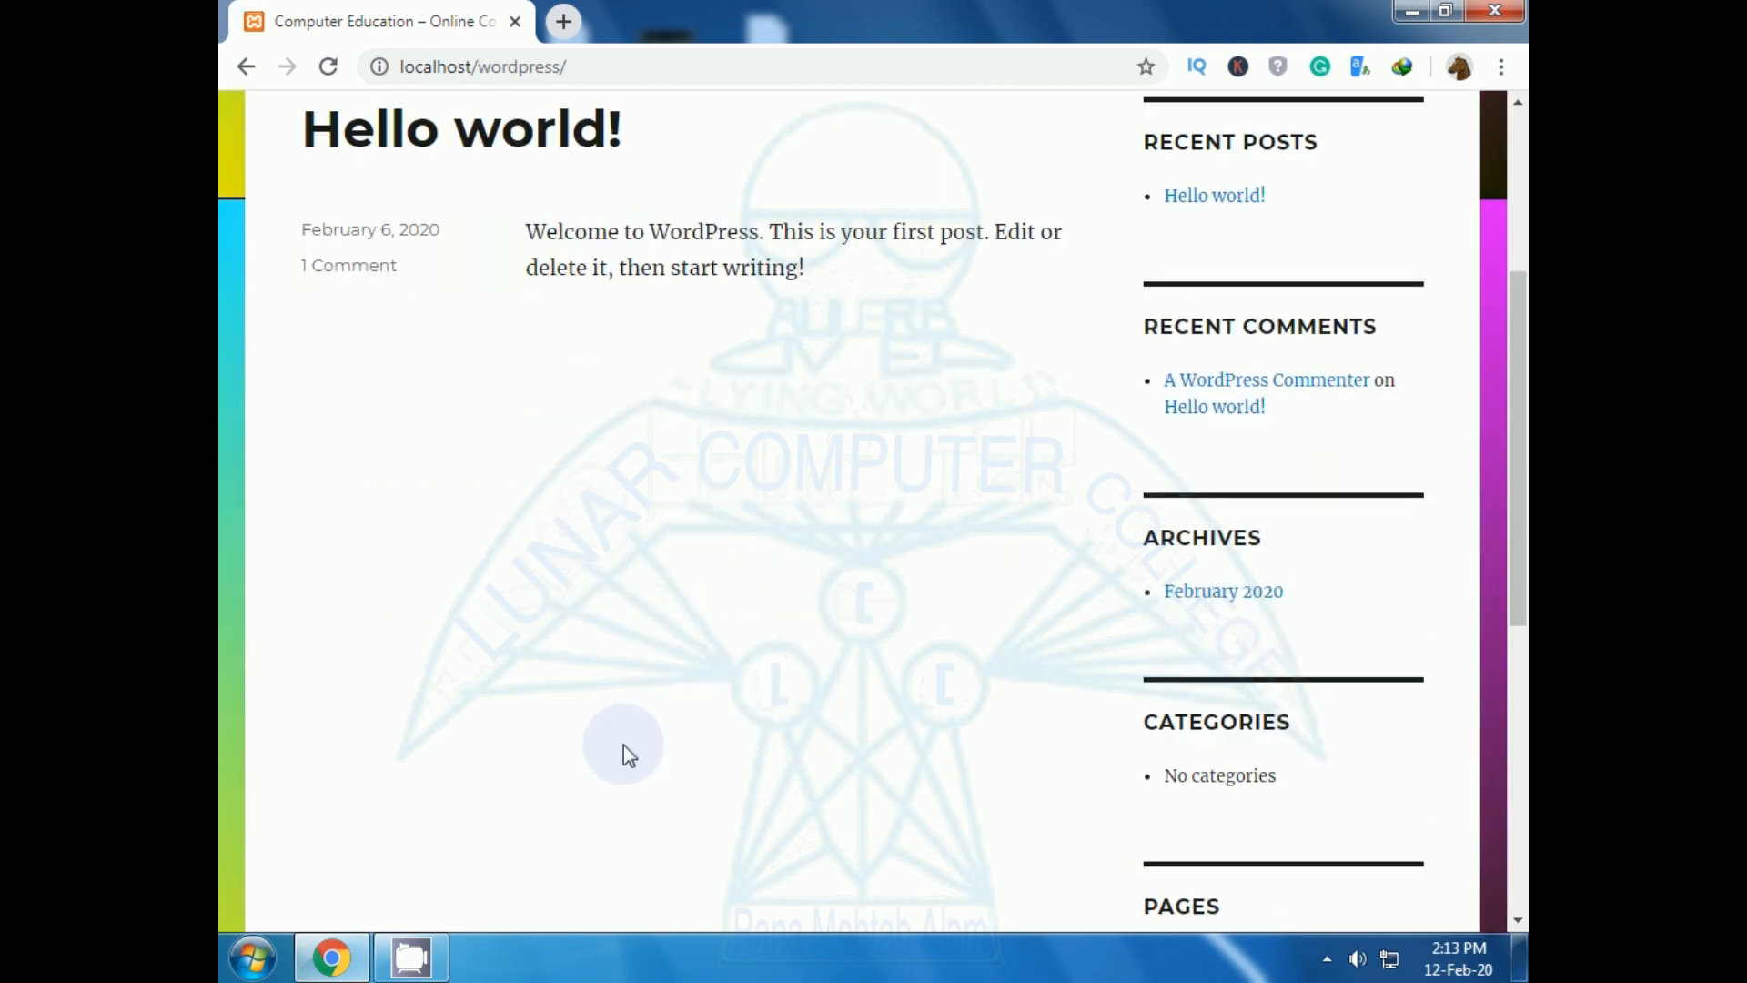
{"action": "scroll", "coordinate": [625, 745], "scroll_direction": "down", "scroll_amount": 4}
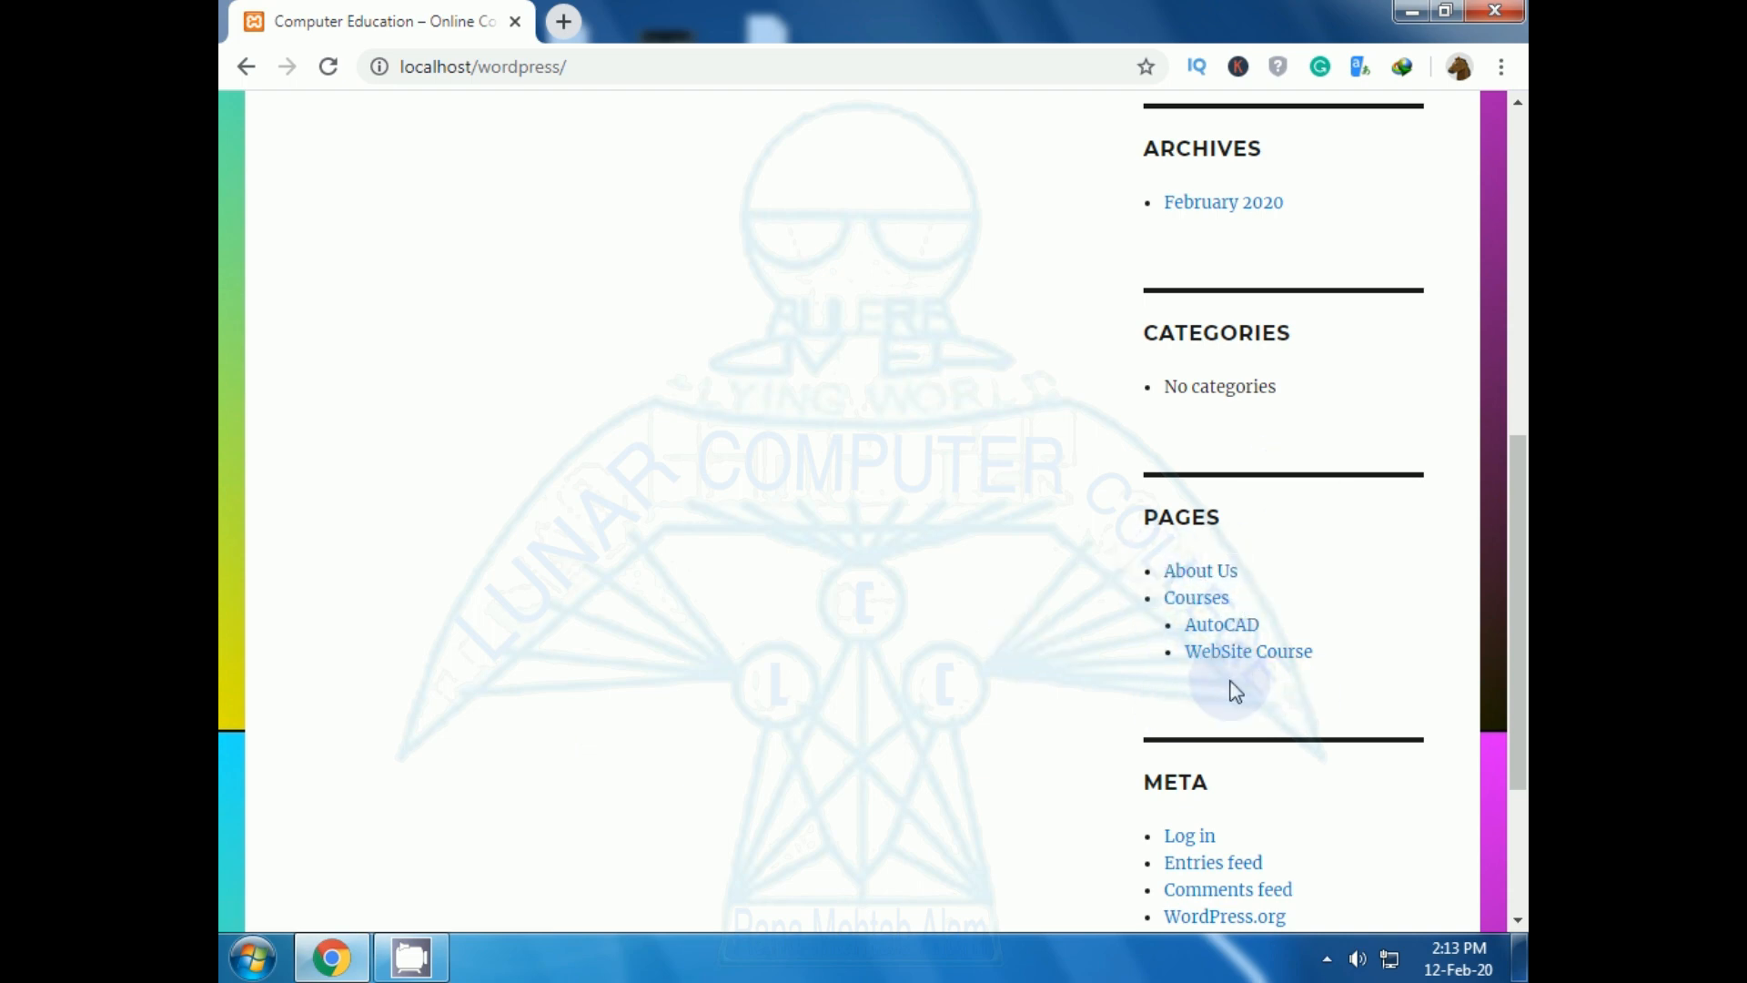
{"action": "scroll", "coordinate": [1216, 688], "scroll_direction": "down", "scroll_amount": 1}
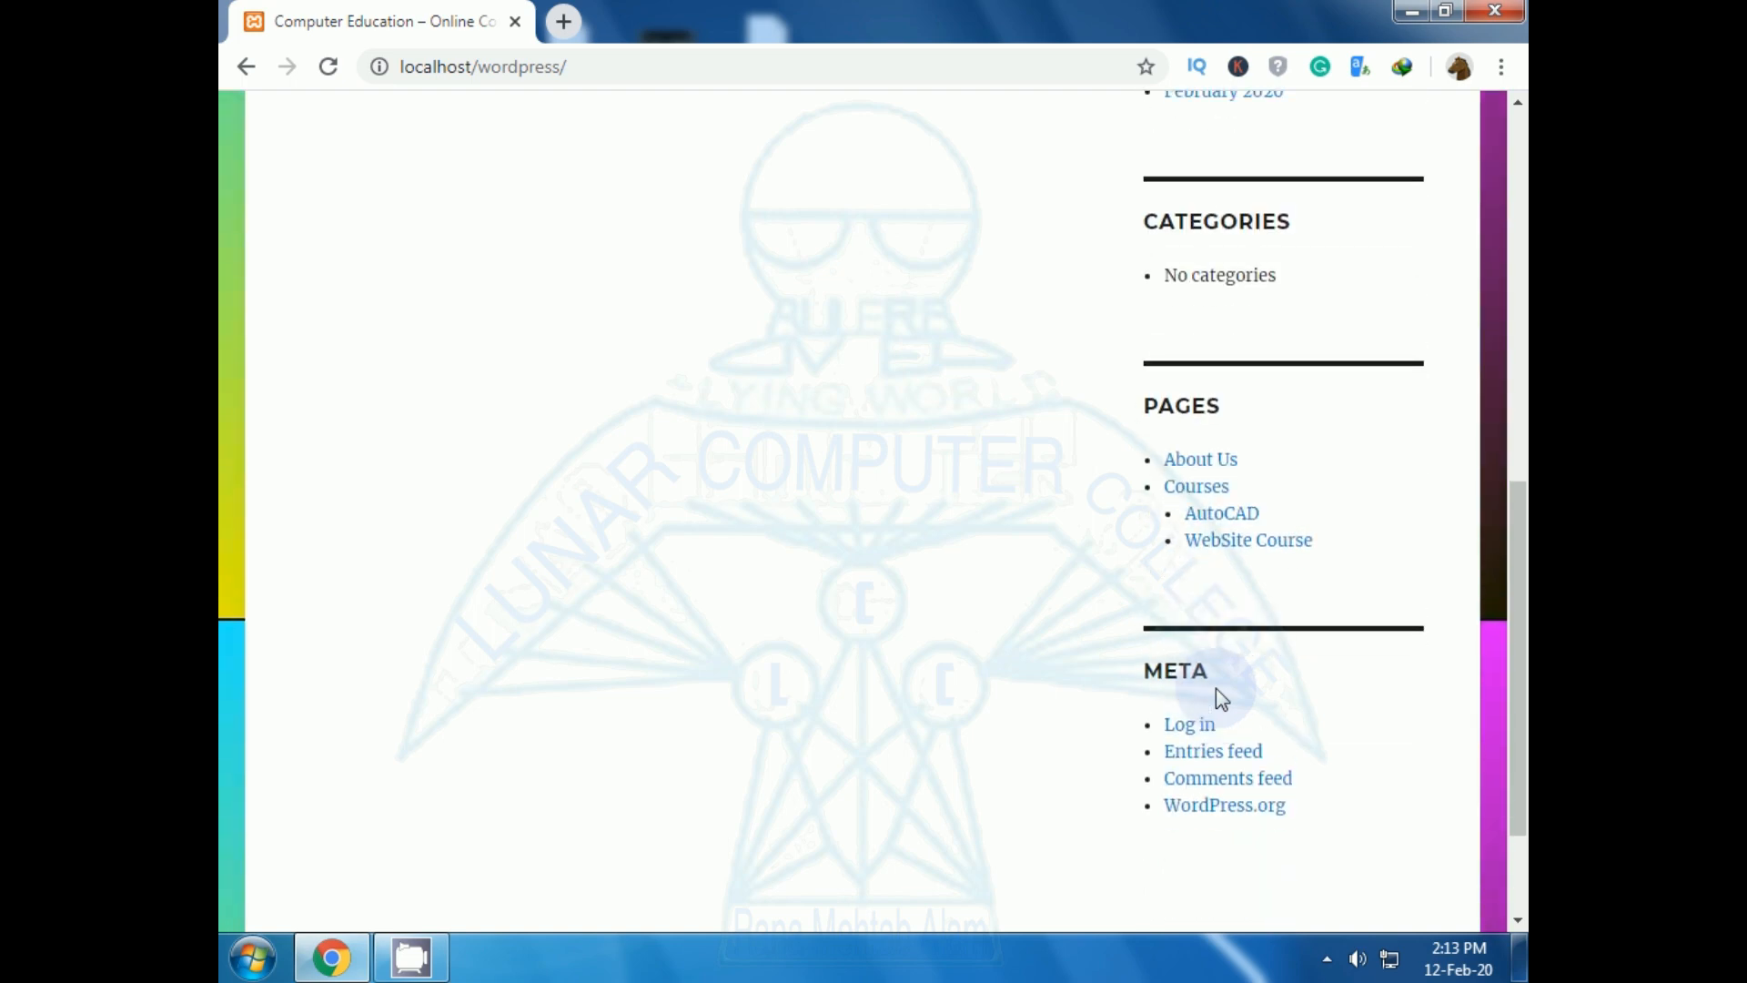
{"action": "scroll", "coordinate": [1216, 688], "scroll_direction": "up", "scroll_amount": 6}
{"action": "scroll", "coordinate": [719, 746], "scroll_direction": "up", "scroll_amount": 3}
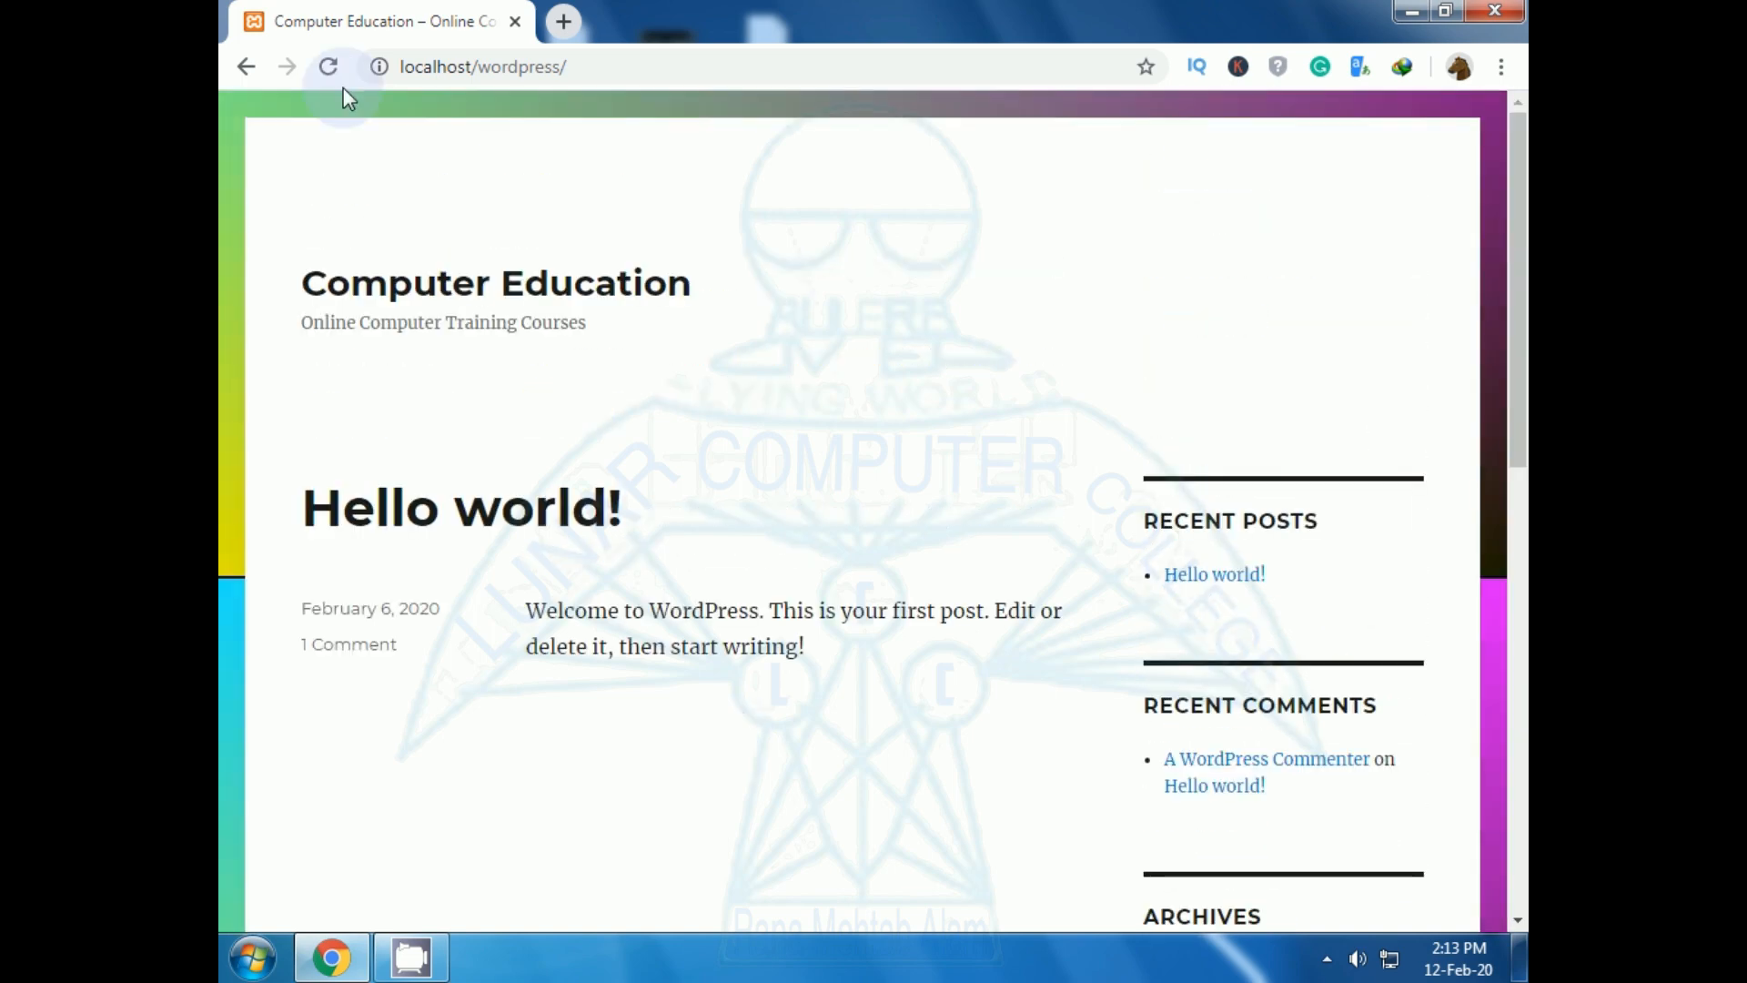
{"action": "scroll", "coordinate": [771, 363], "scroll_direction": "down", "scroll_amount": 10}
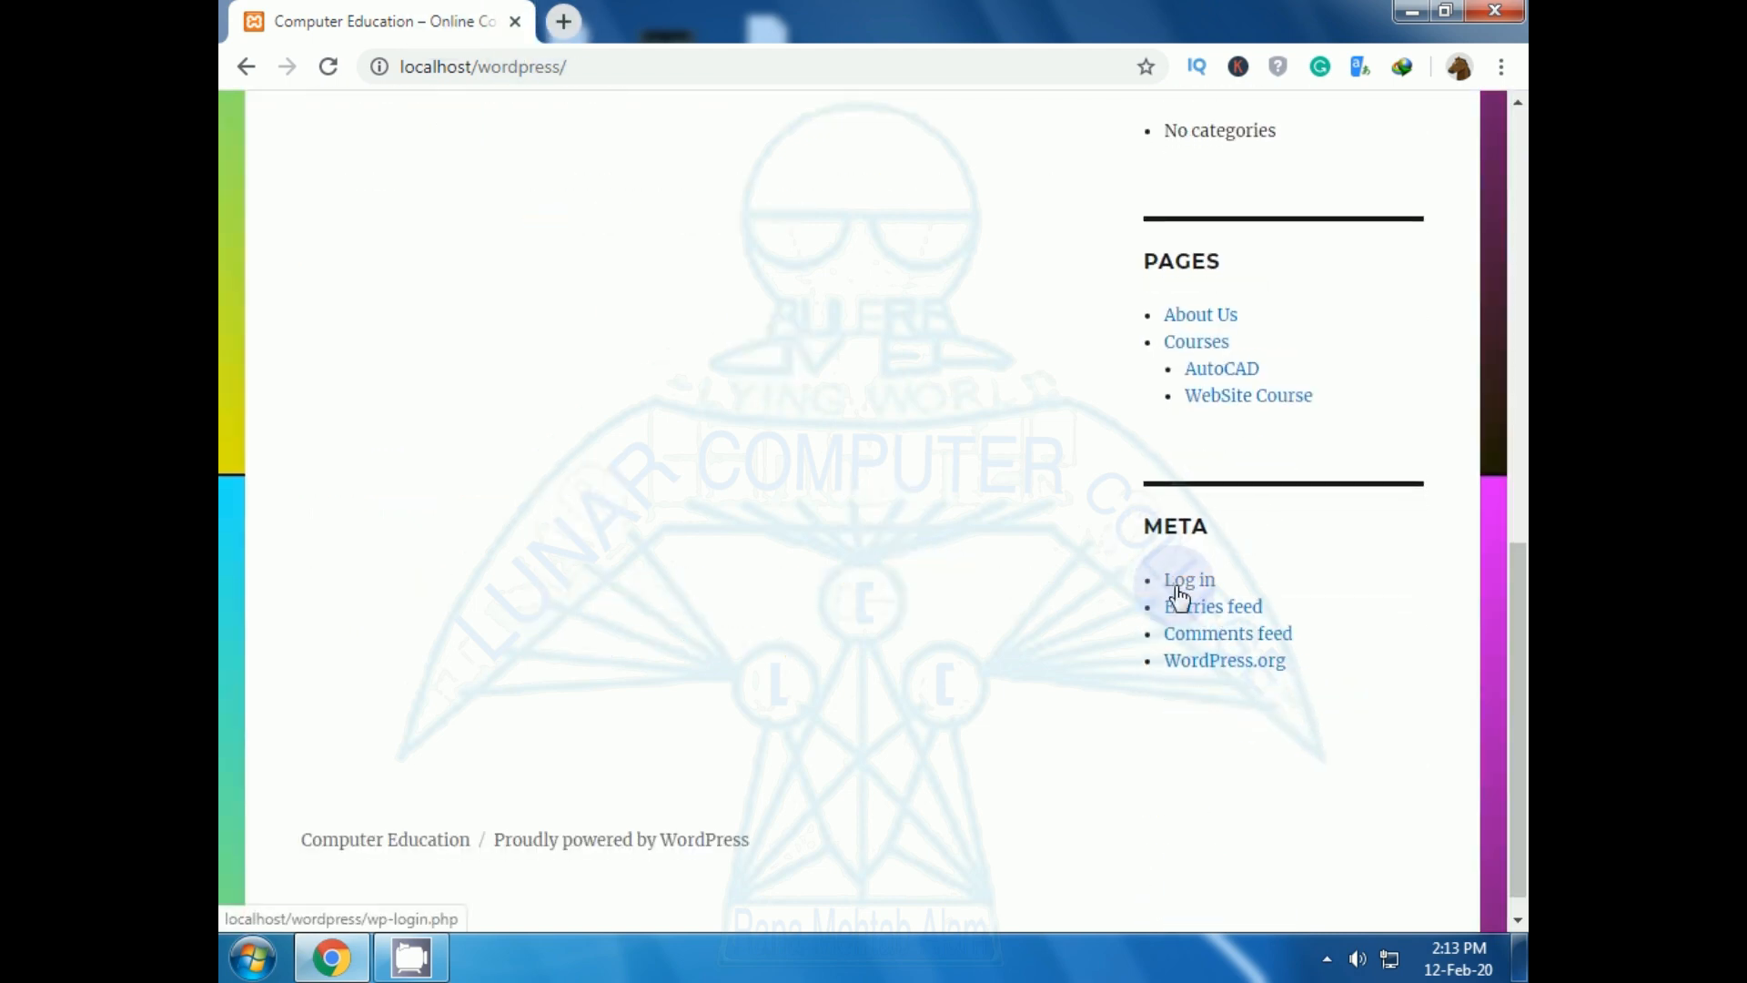
Open the Log in link in a new tab and switch to that login page.
{"action": "right_click", "coordinate": [1197, 588]}
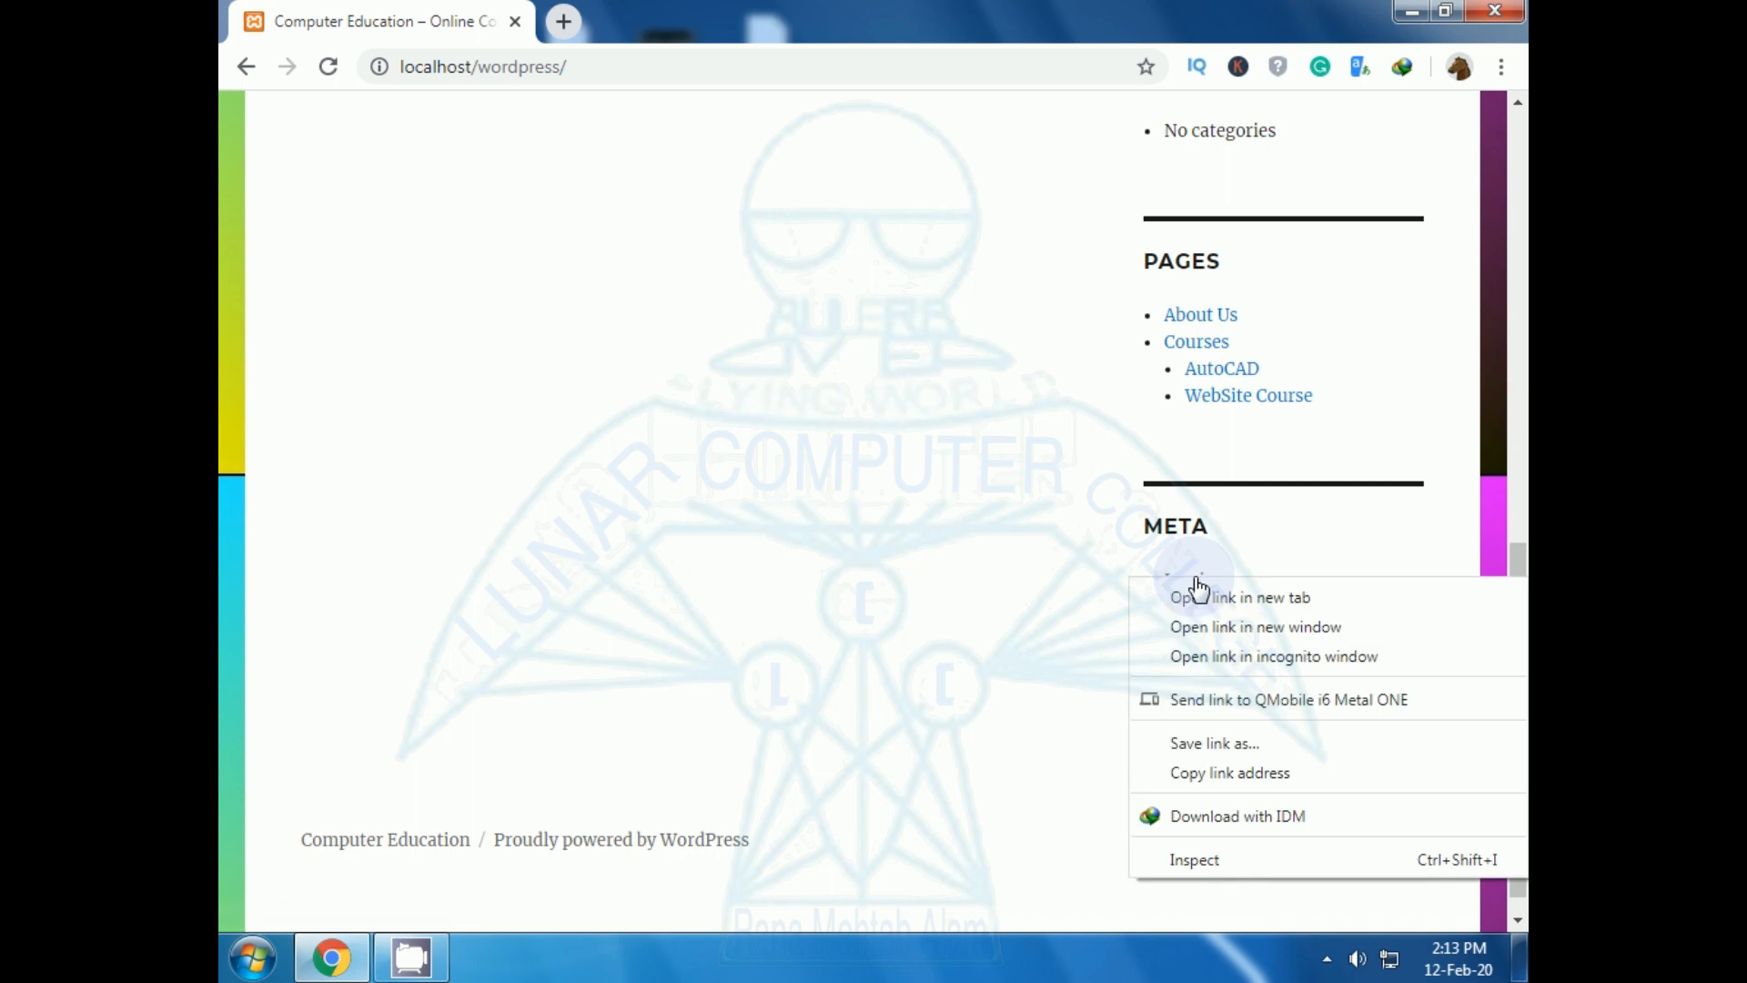
{"action": "left_click", "coordinate": [1224, 596]}
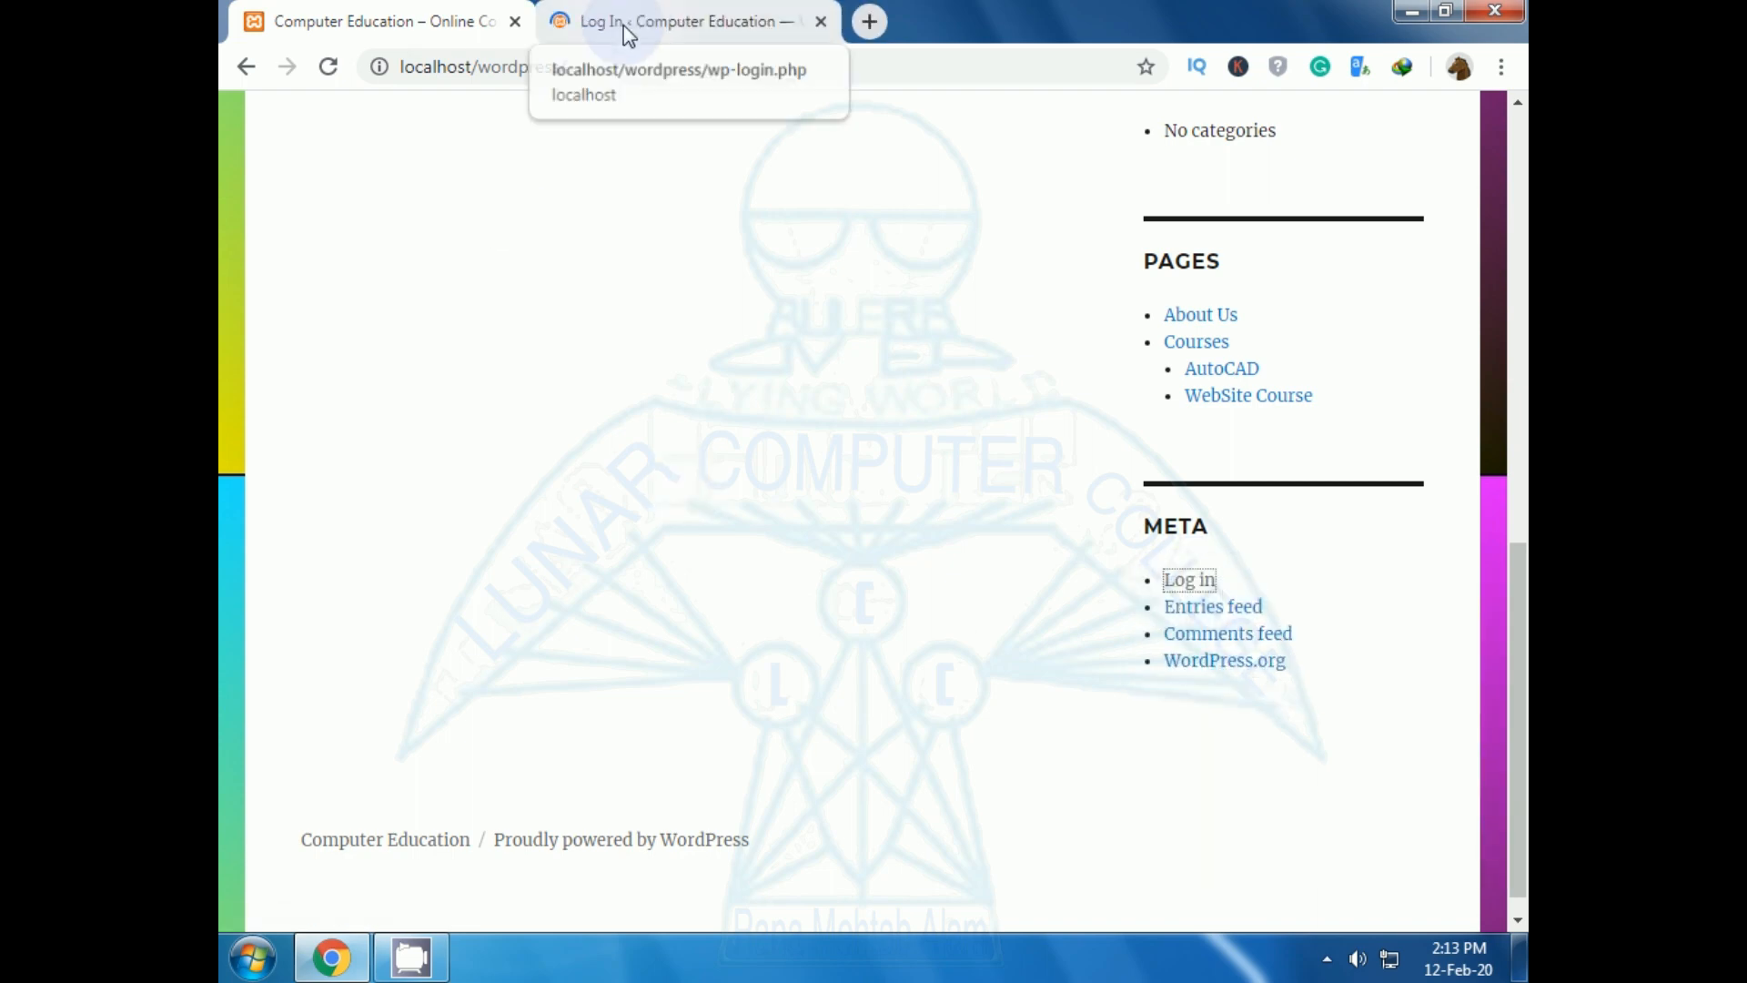
{"action": "left_click", "coordinate": [670, 26]}
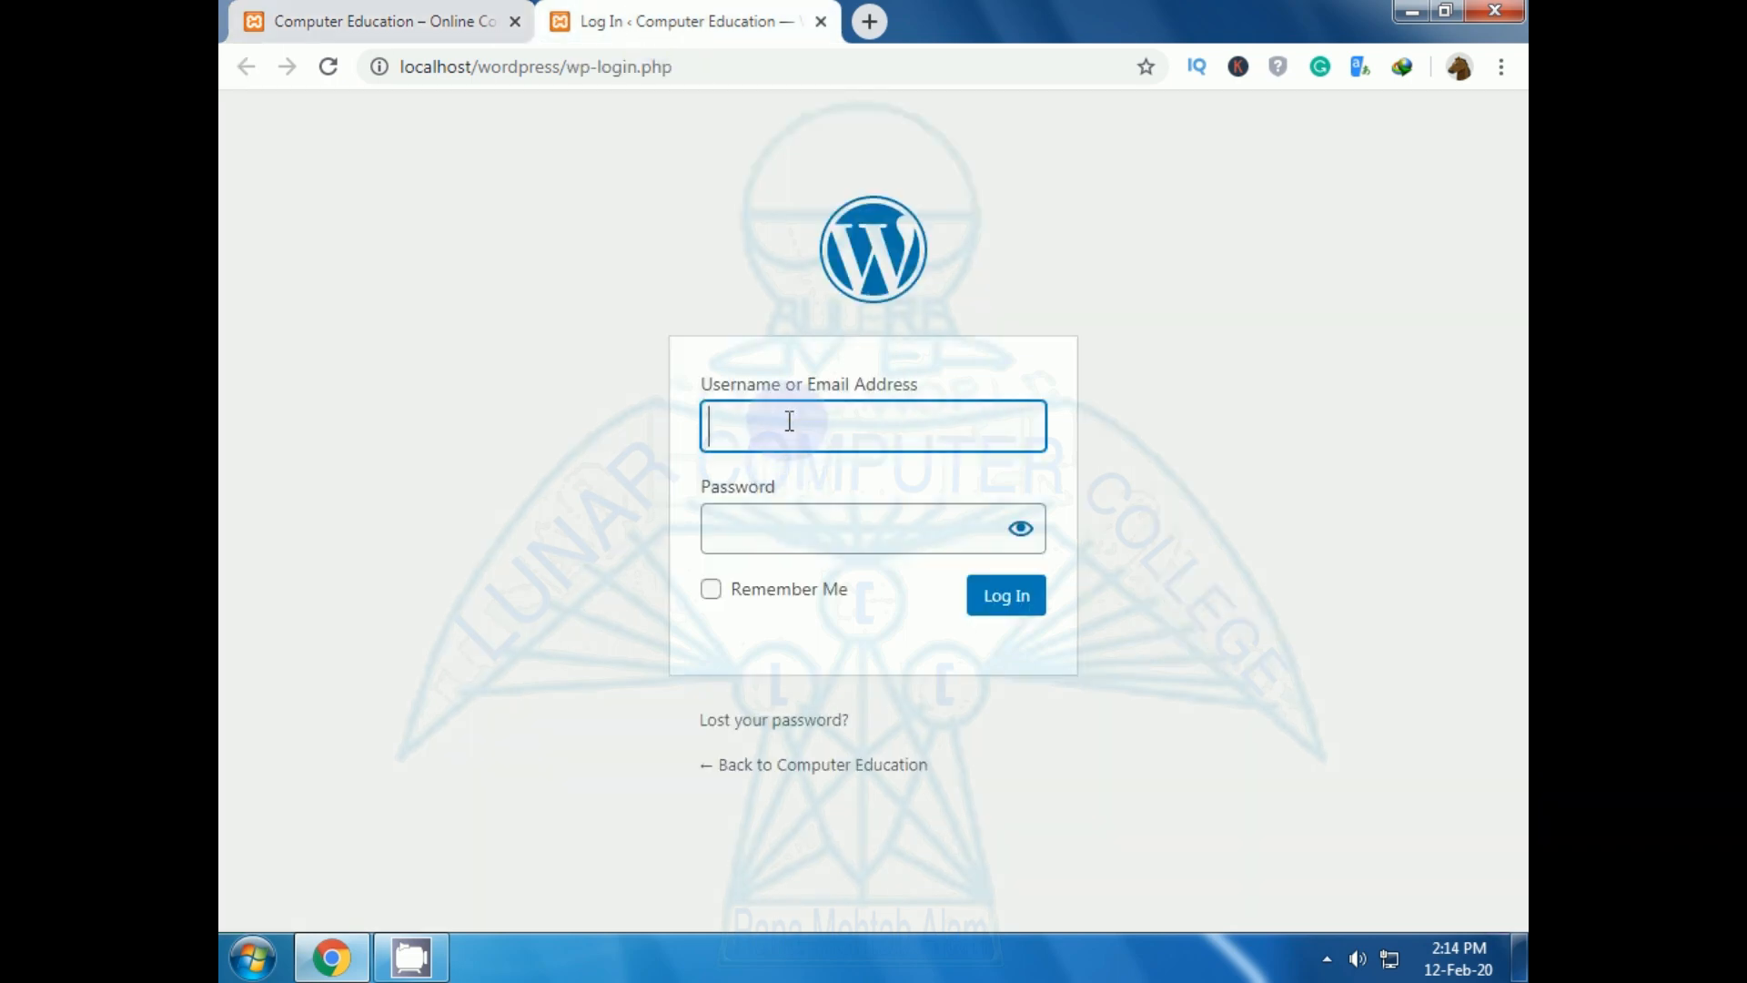
Log in with the admin credentials and start a new blank page from the Pages list.
{"action": "type", "text": "admin"}
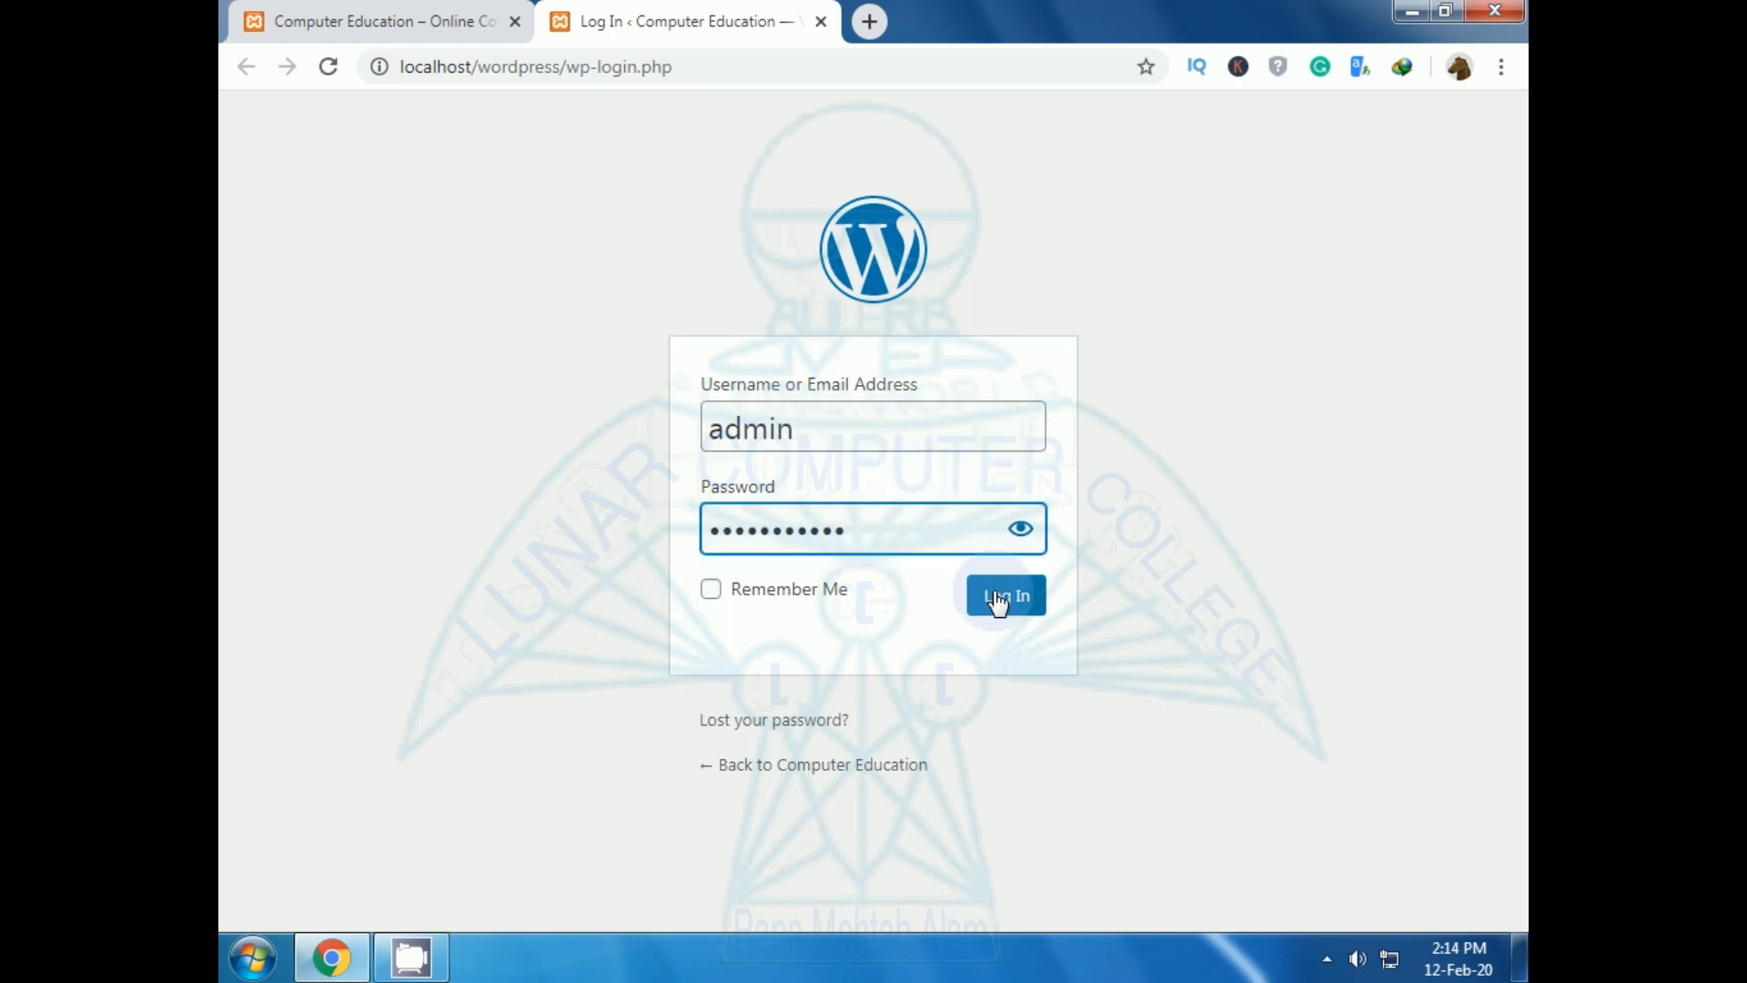
{"action": "left_click", "coordinate": [998, 600]}
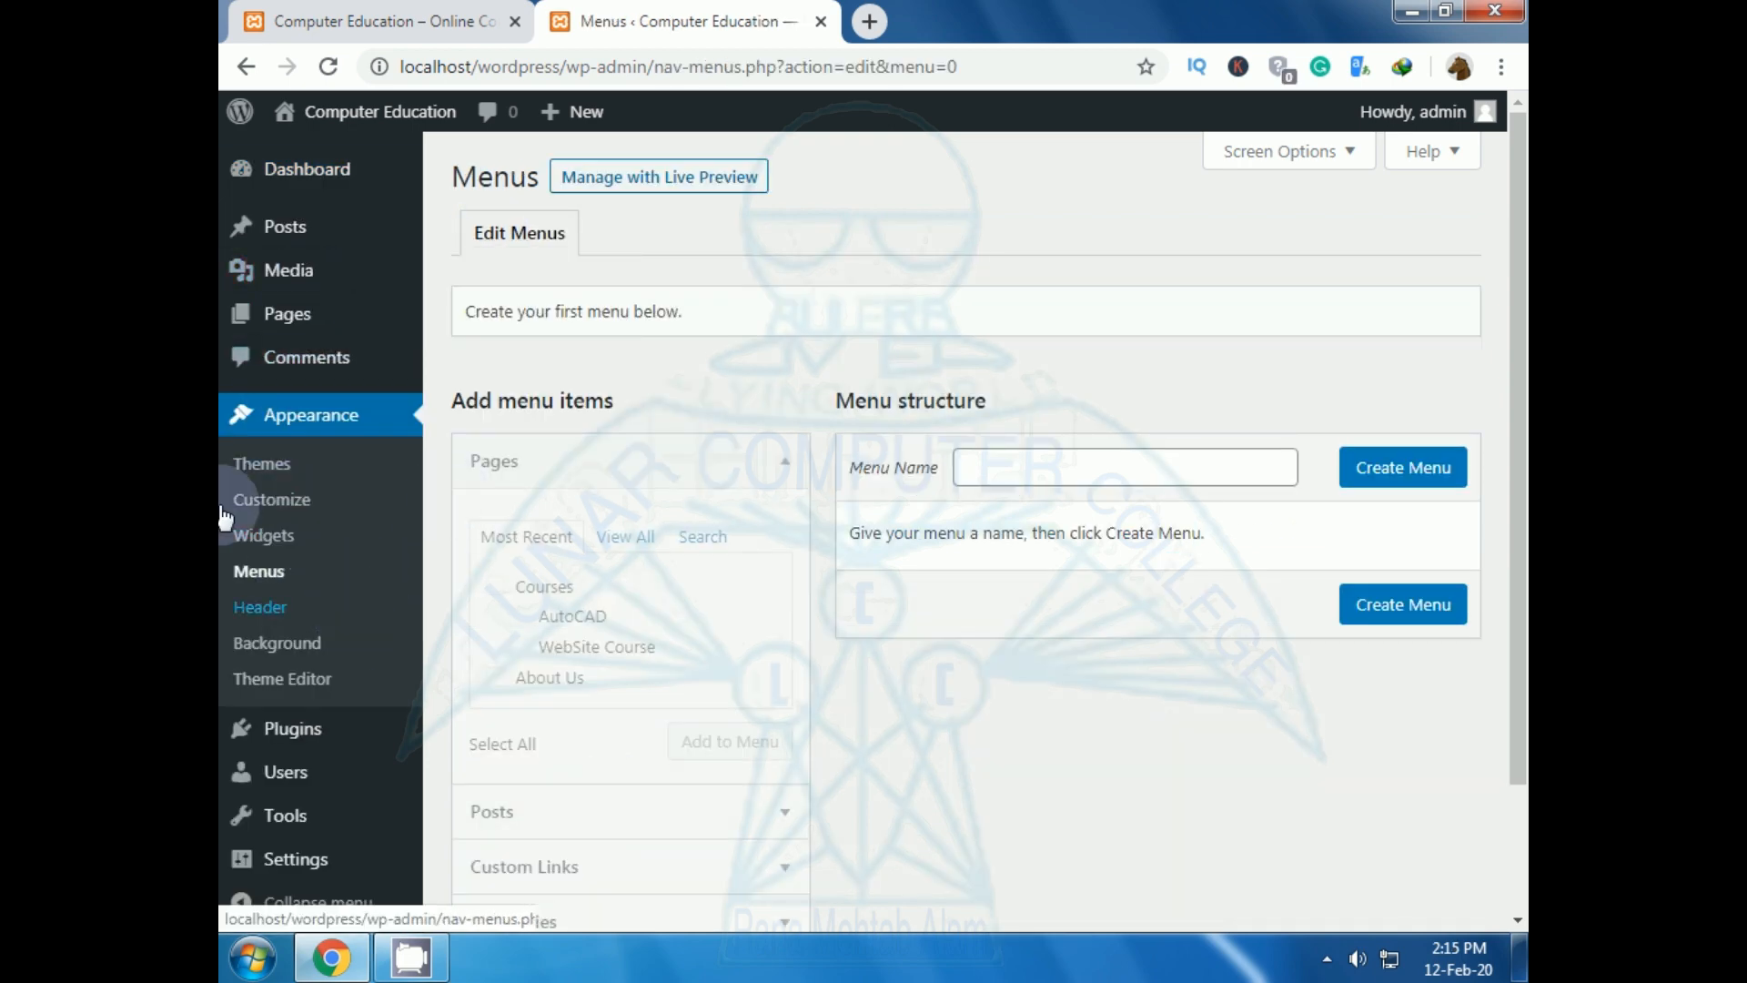
{"action": "mouse_move", "coordinate": [293, 236]}
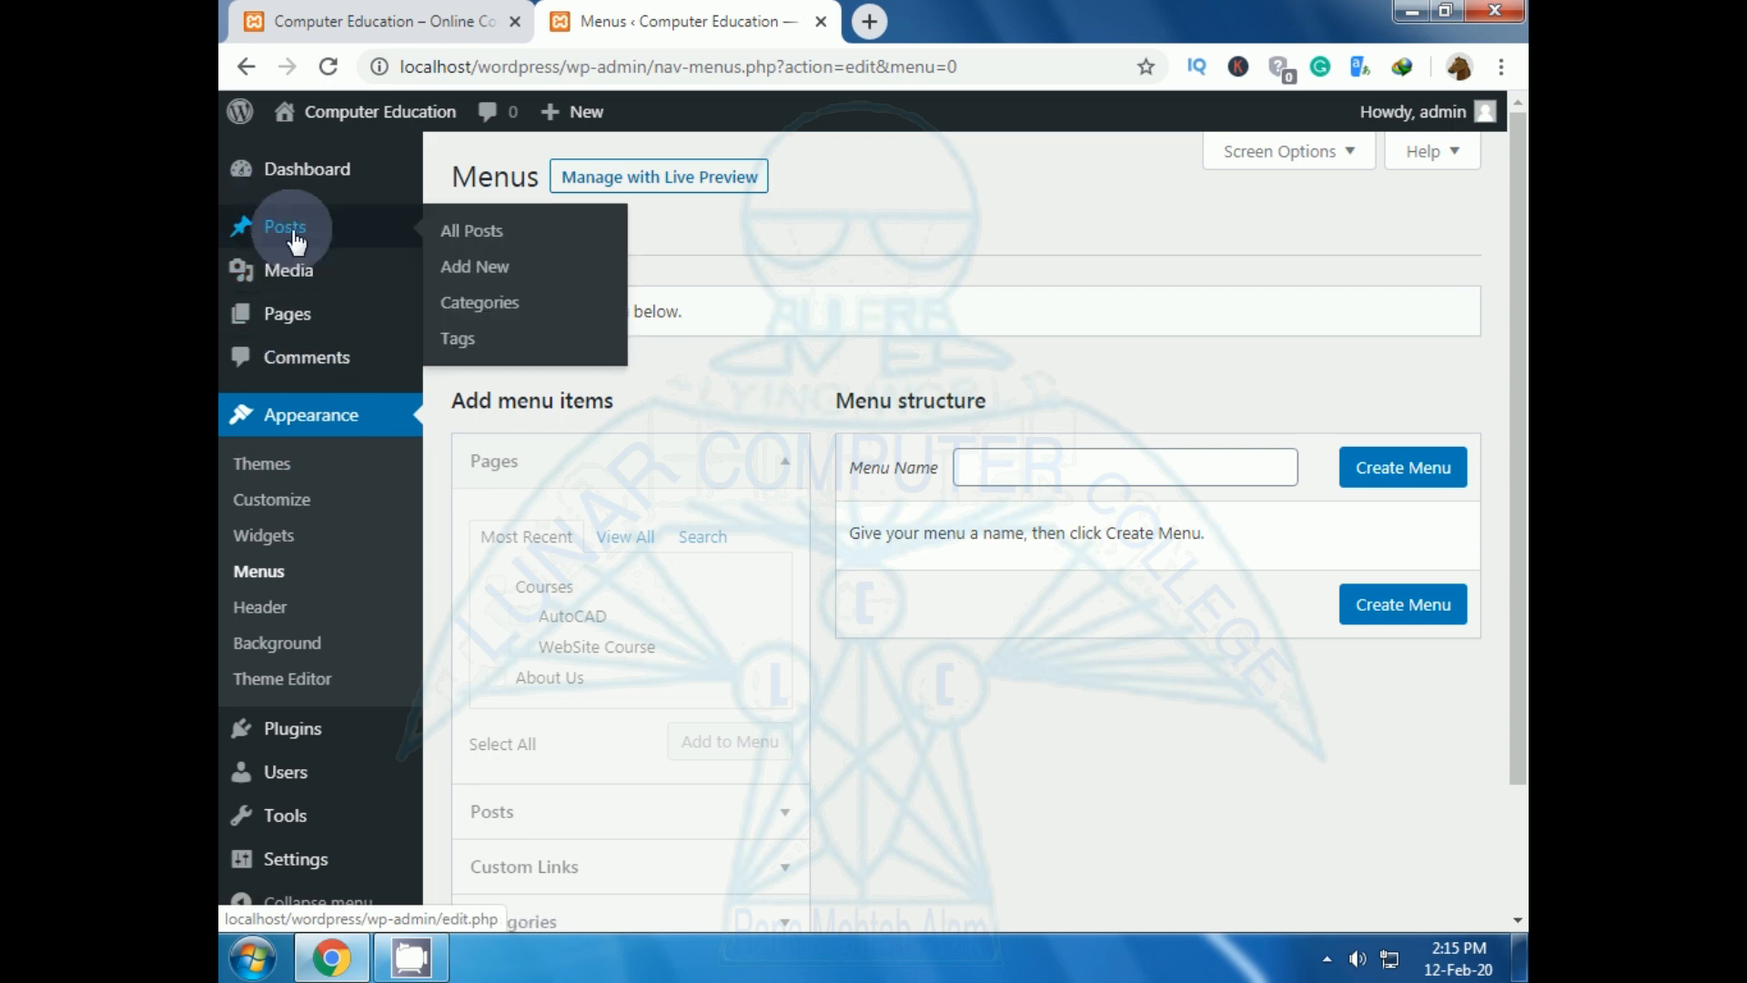
{"action": "left_click", "coordinate": [291, 314]}
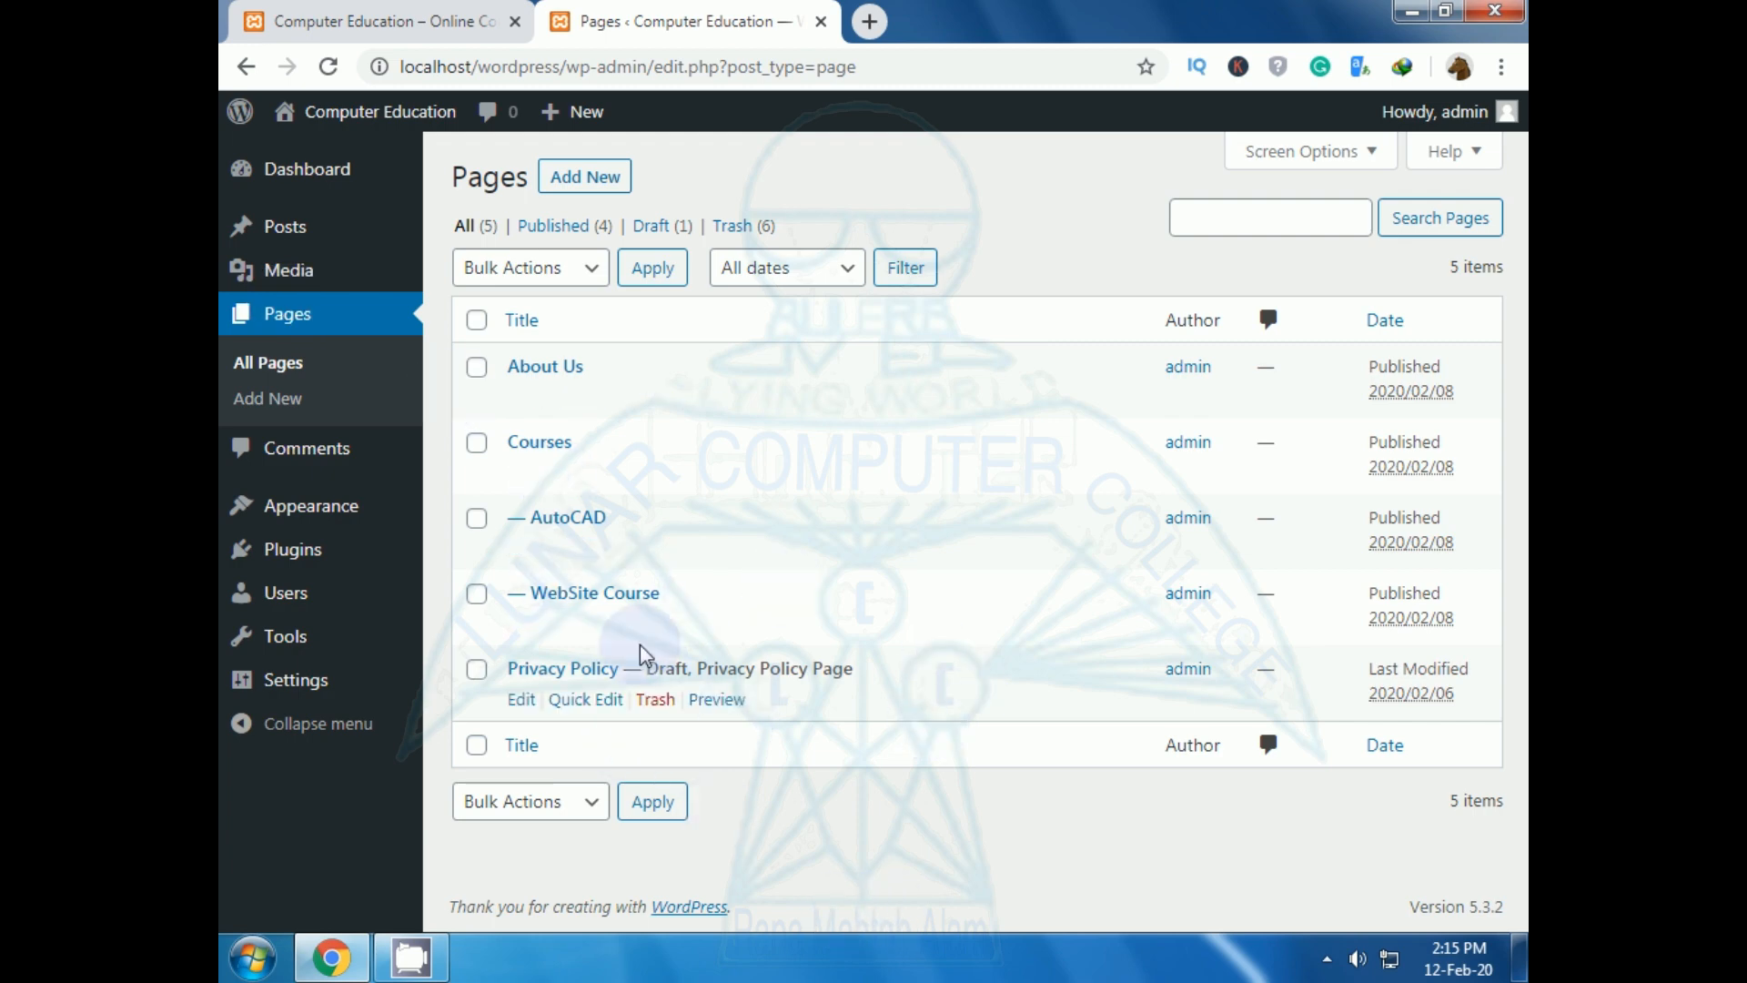
{"action": "left_click", "coordinate": [605, 188]}
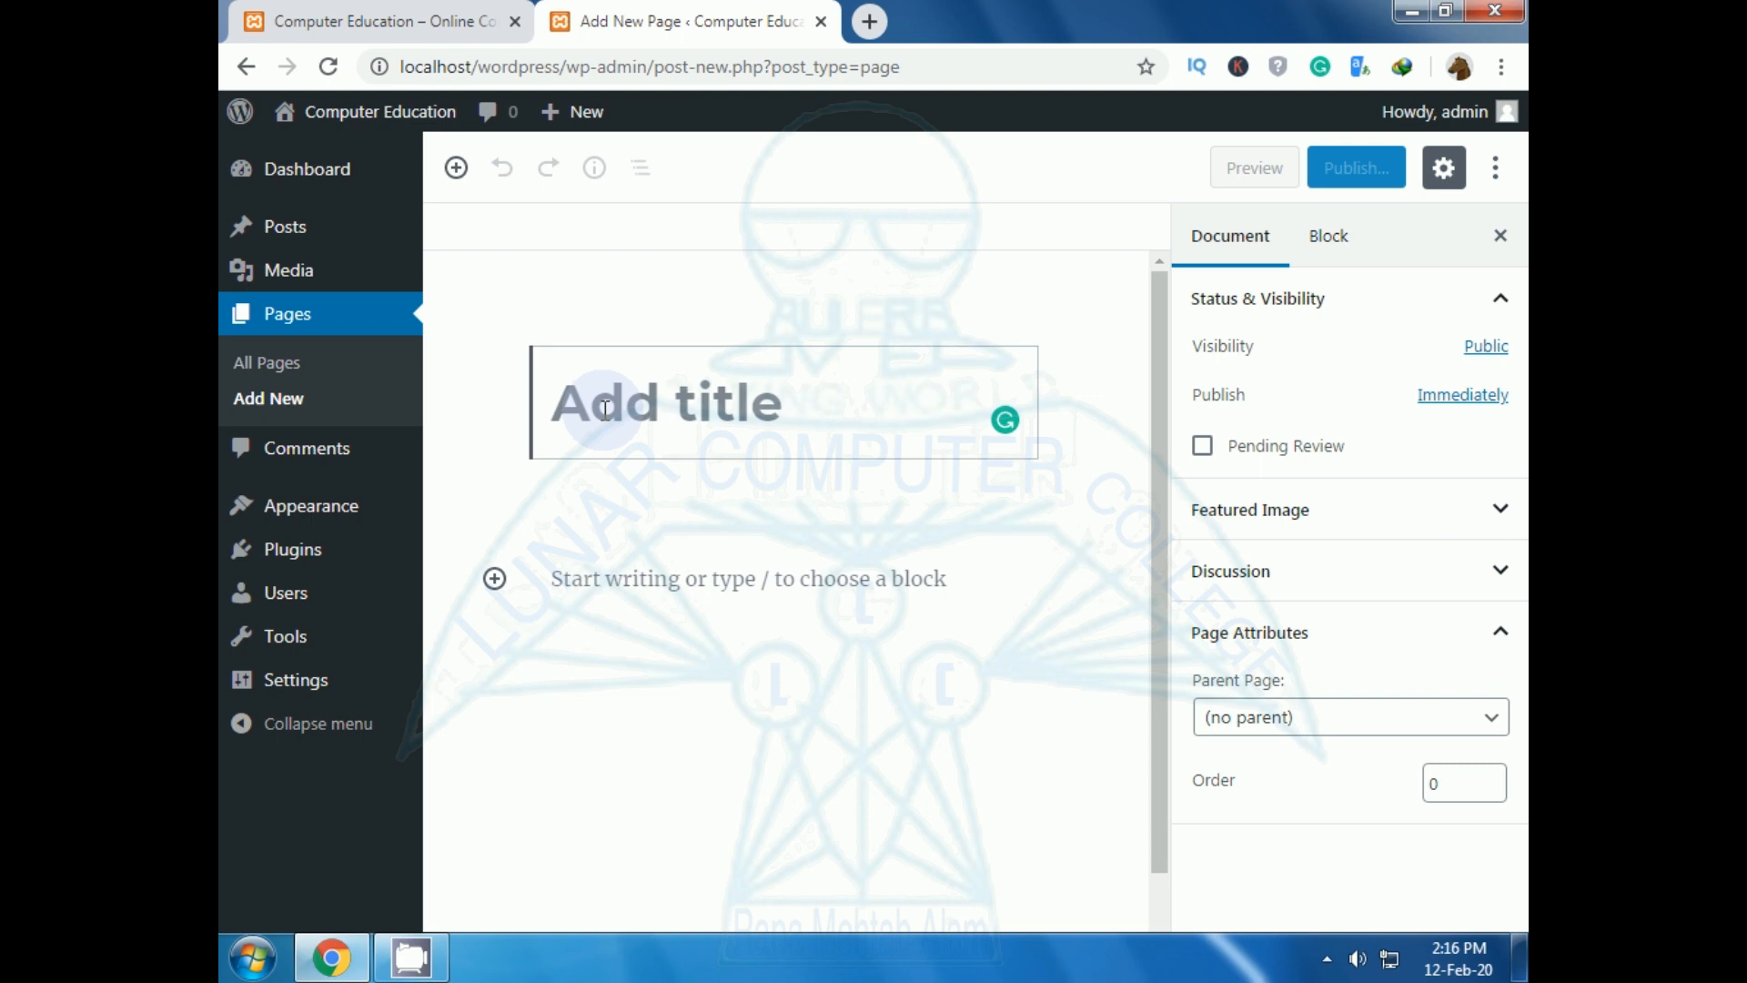
Title the new page 'Contact Us', select its empty paragraph block, and open a blank browser tab.
{"action": "type", "text": "Cont"}
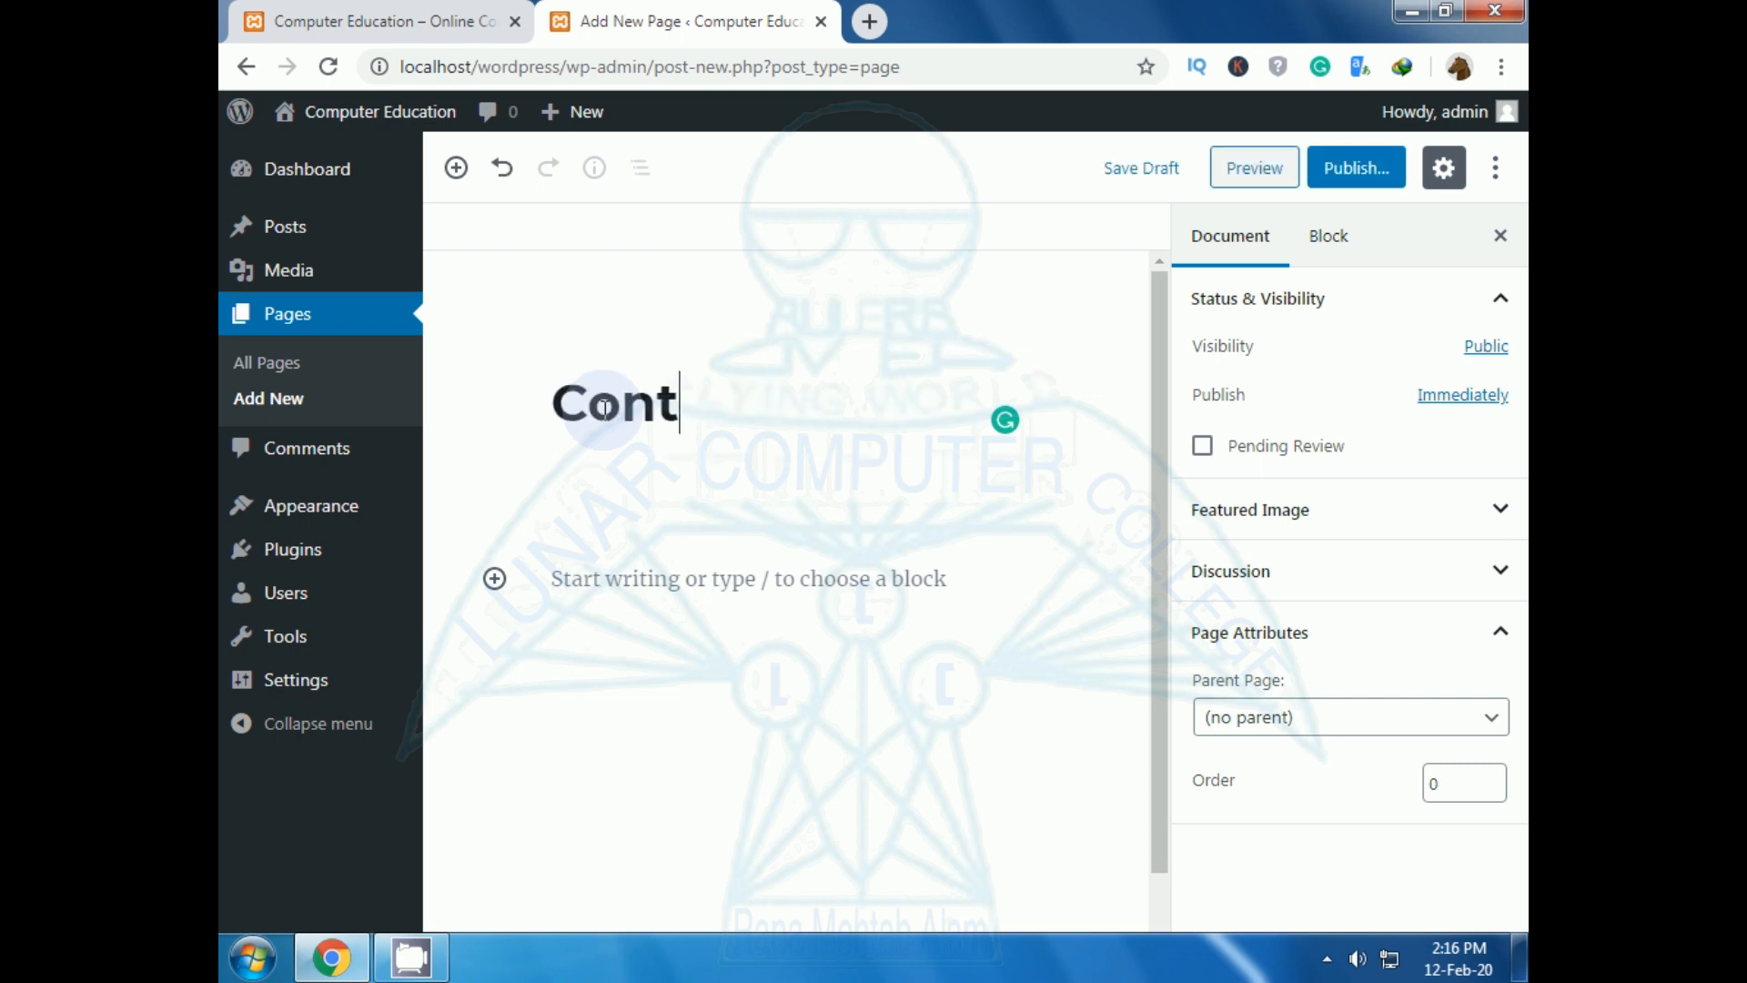
{"action": "type", "text": "act Us"}
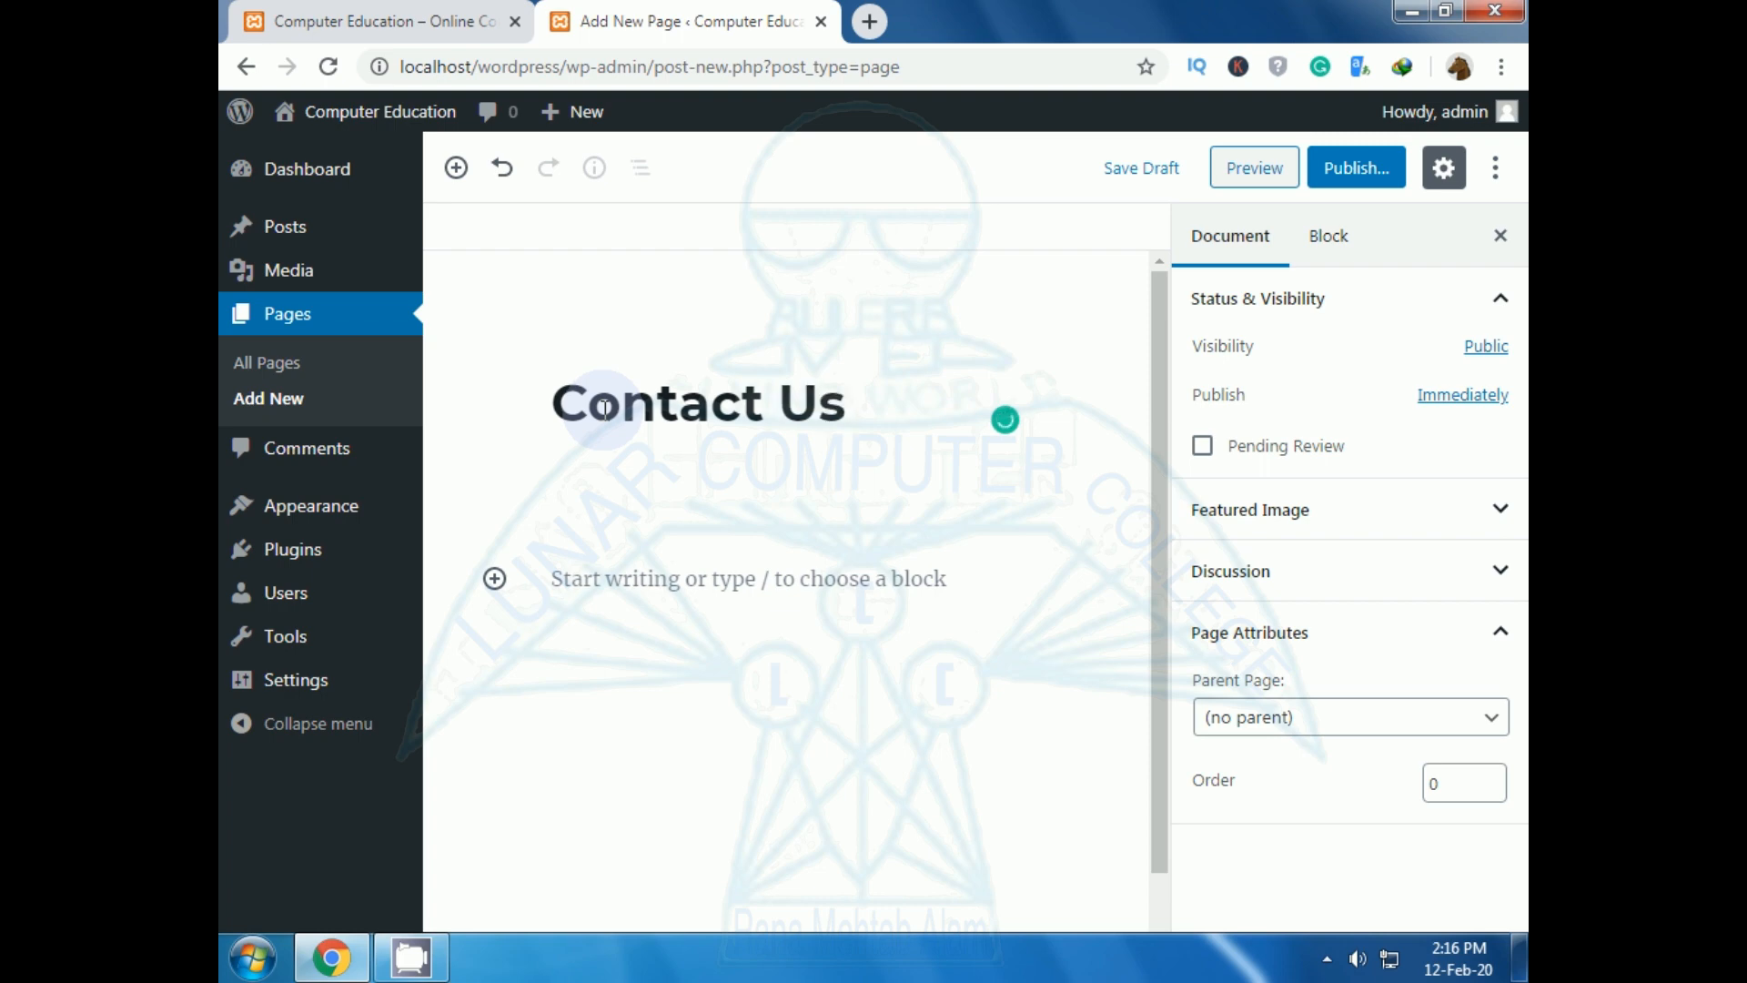
{"action": "left_click", "coordinate": [589, 572]}
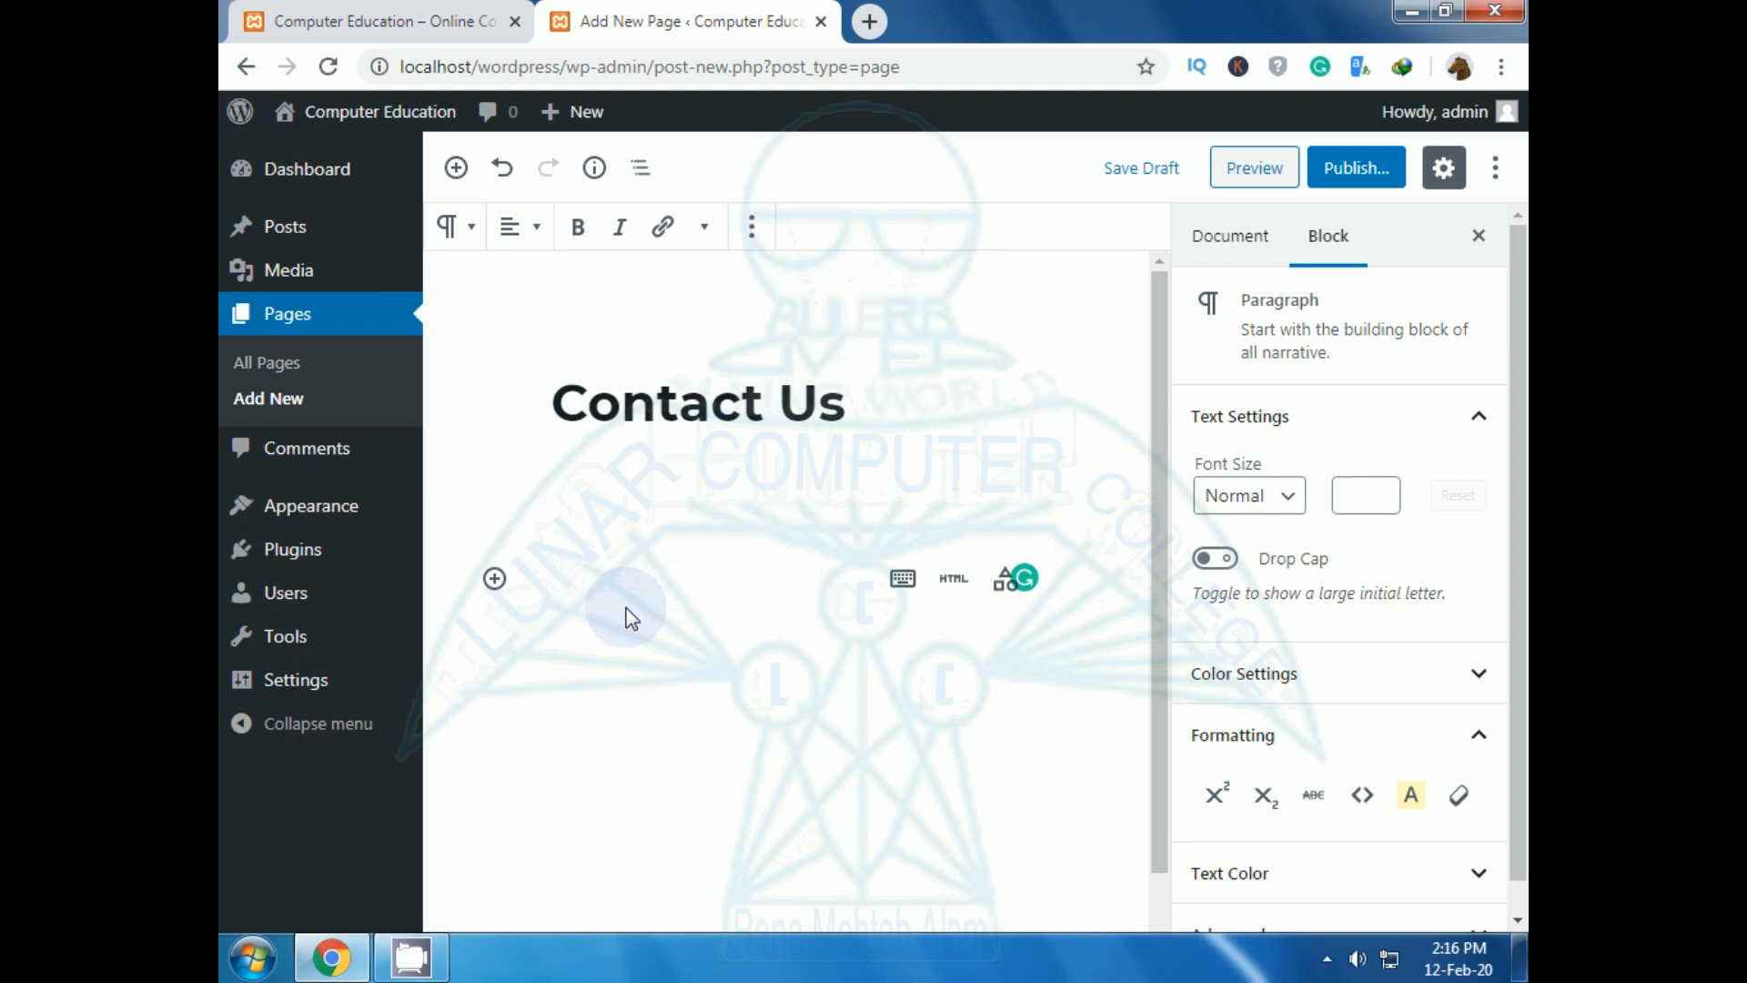
{"action": "left_click", "coordinate": [870, 21]}
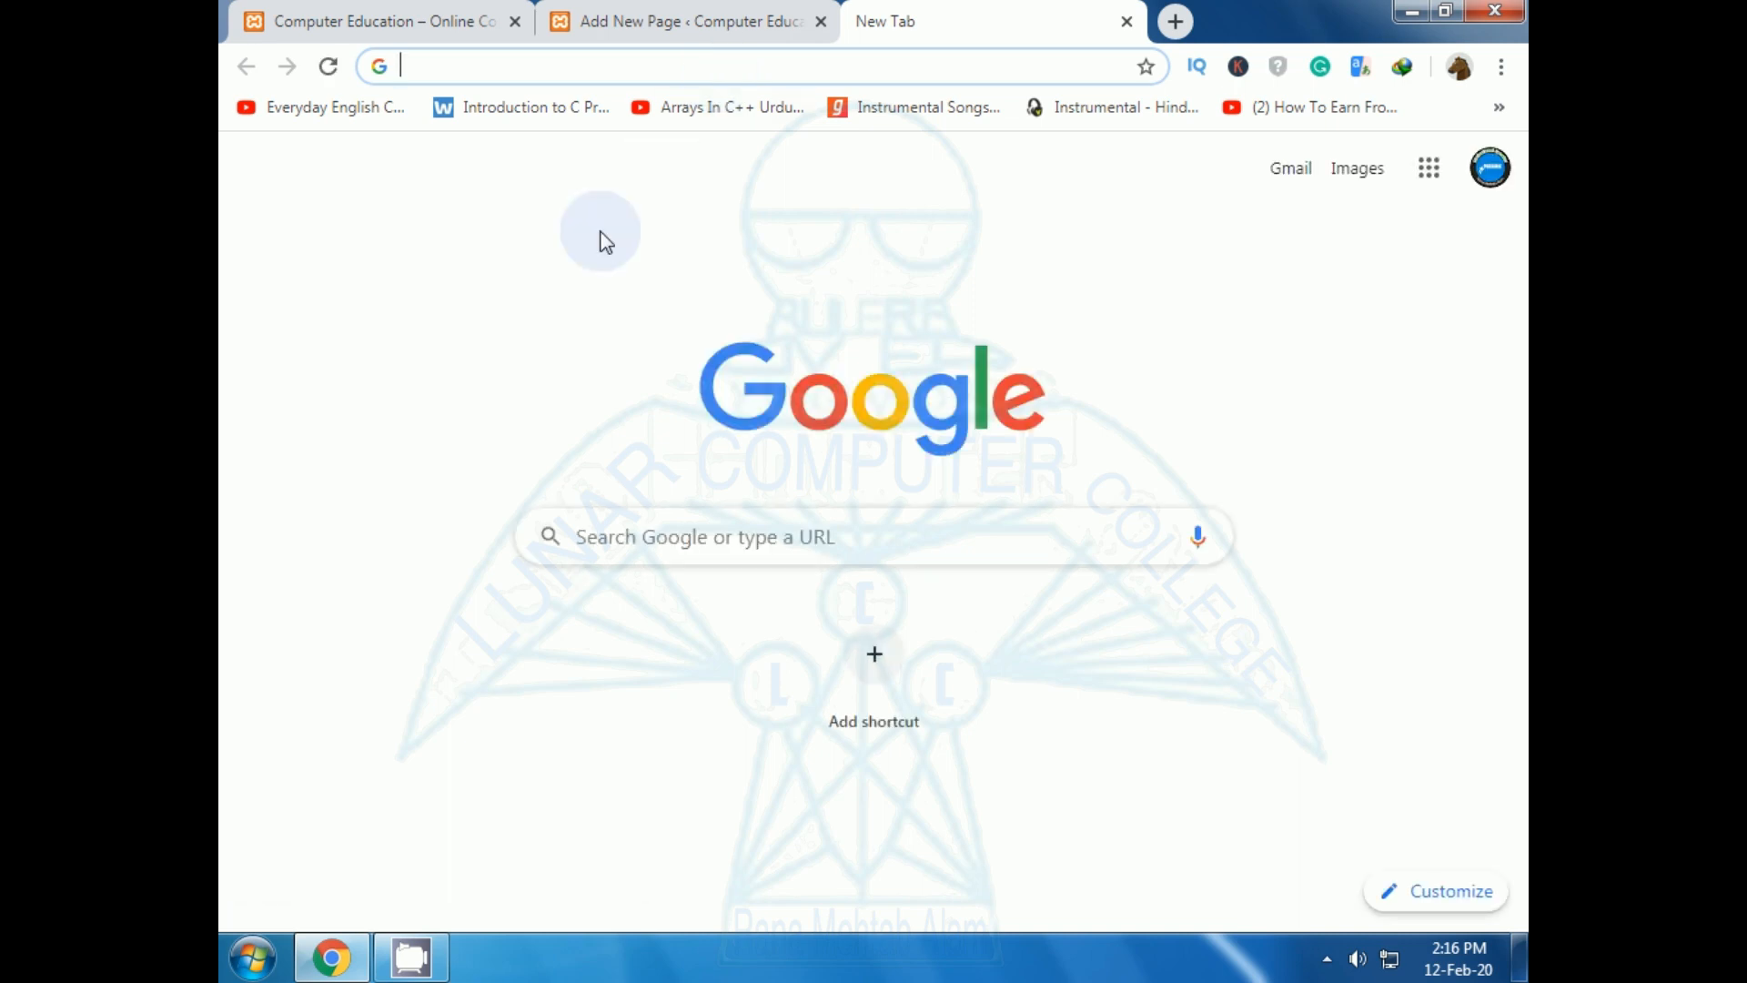
Search Google for 'contact us plugin for wordpress' using the autocomplete suggestion.
{"action": "left_click", "coordinate": [727, 513]}
{"action": "type", "text": "c"}
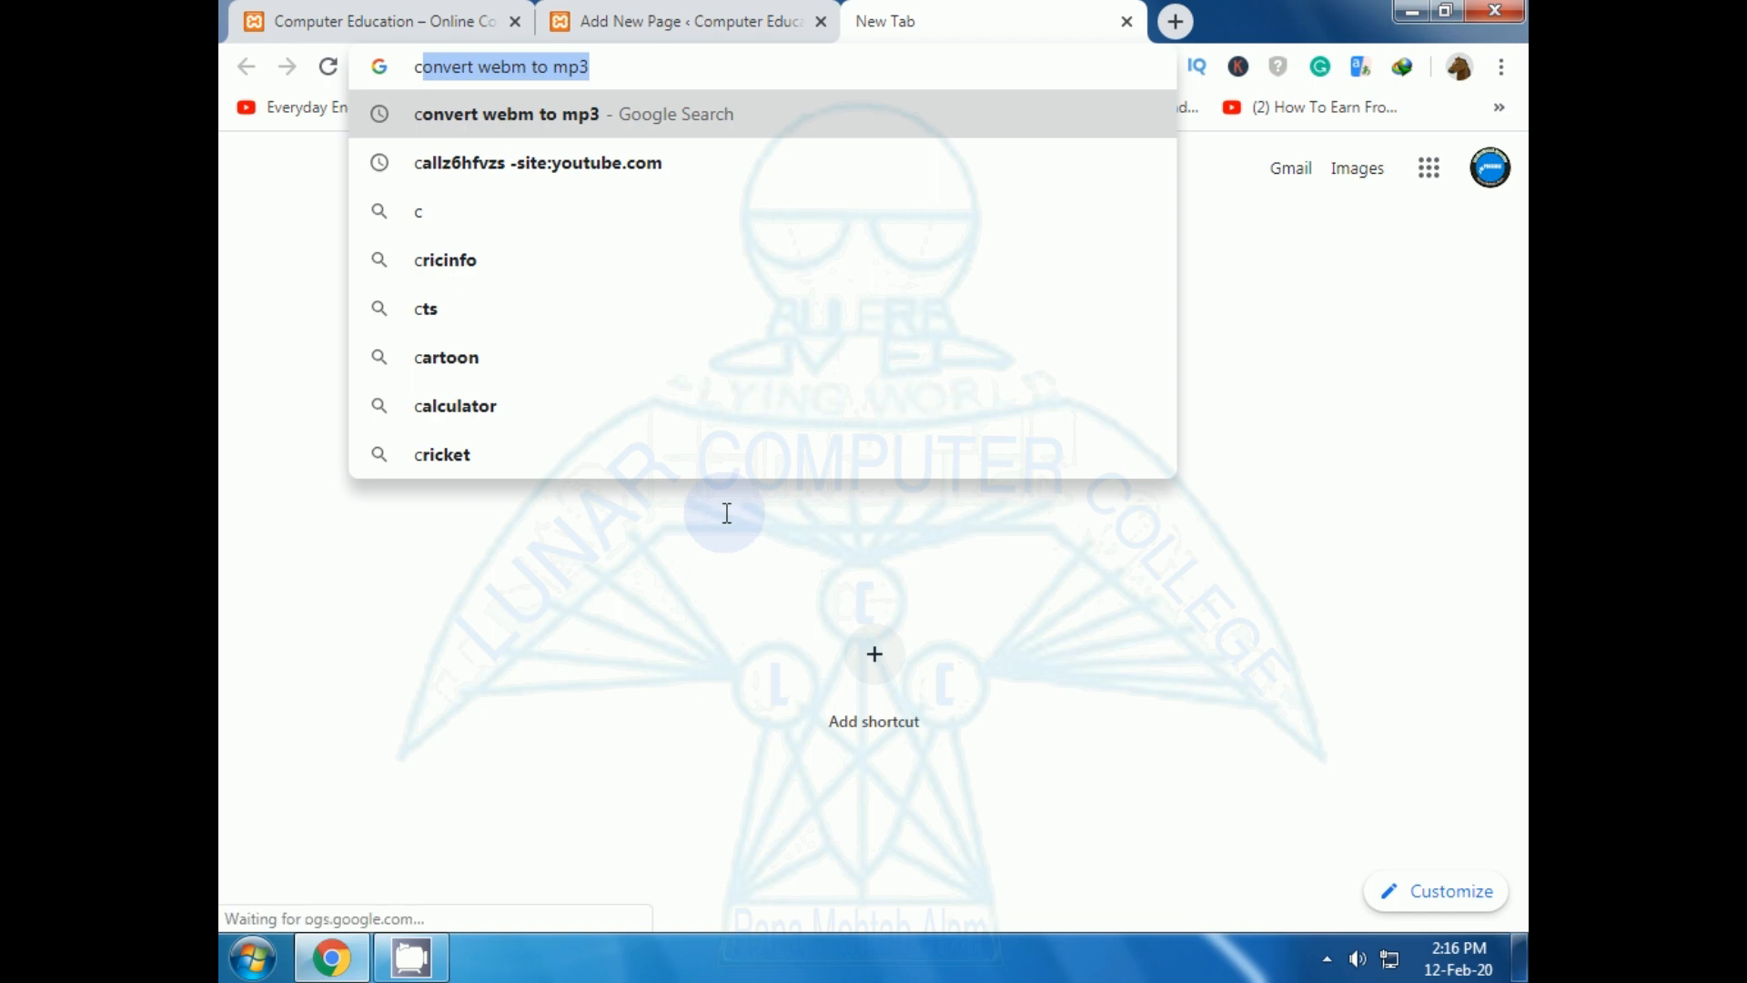
{"action": "type", "text": "ontact"}
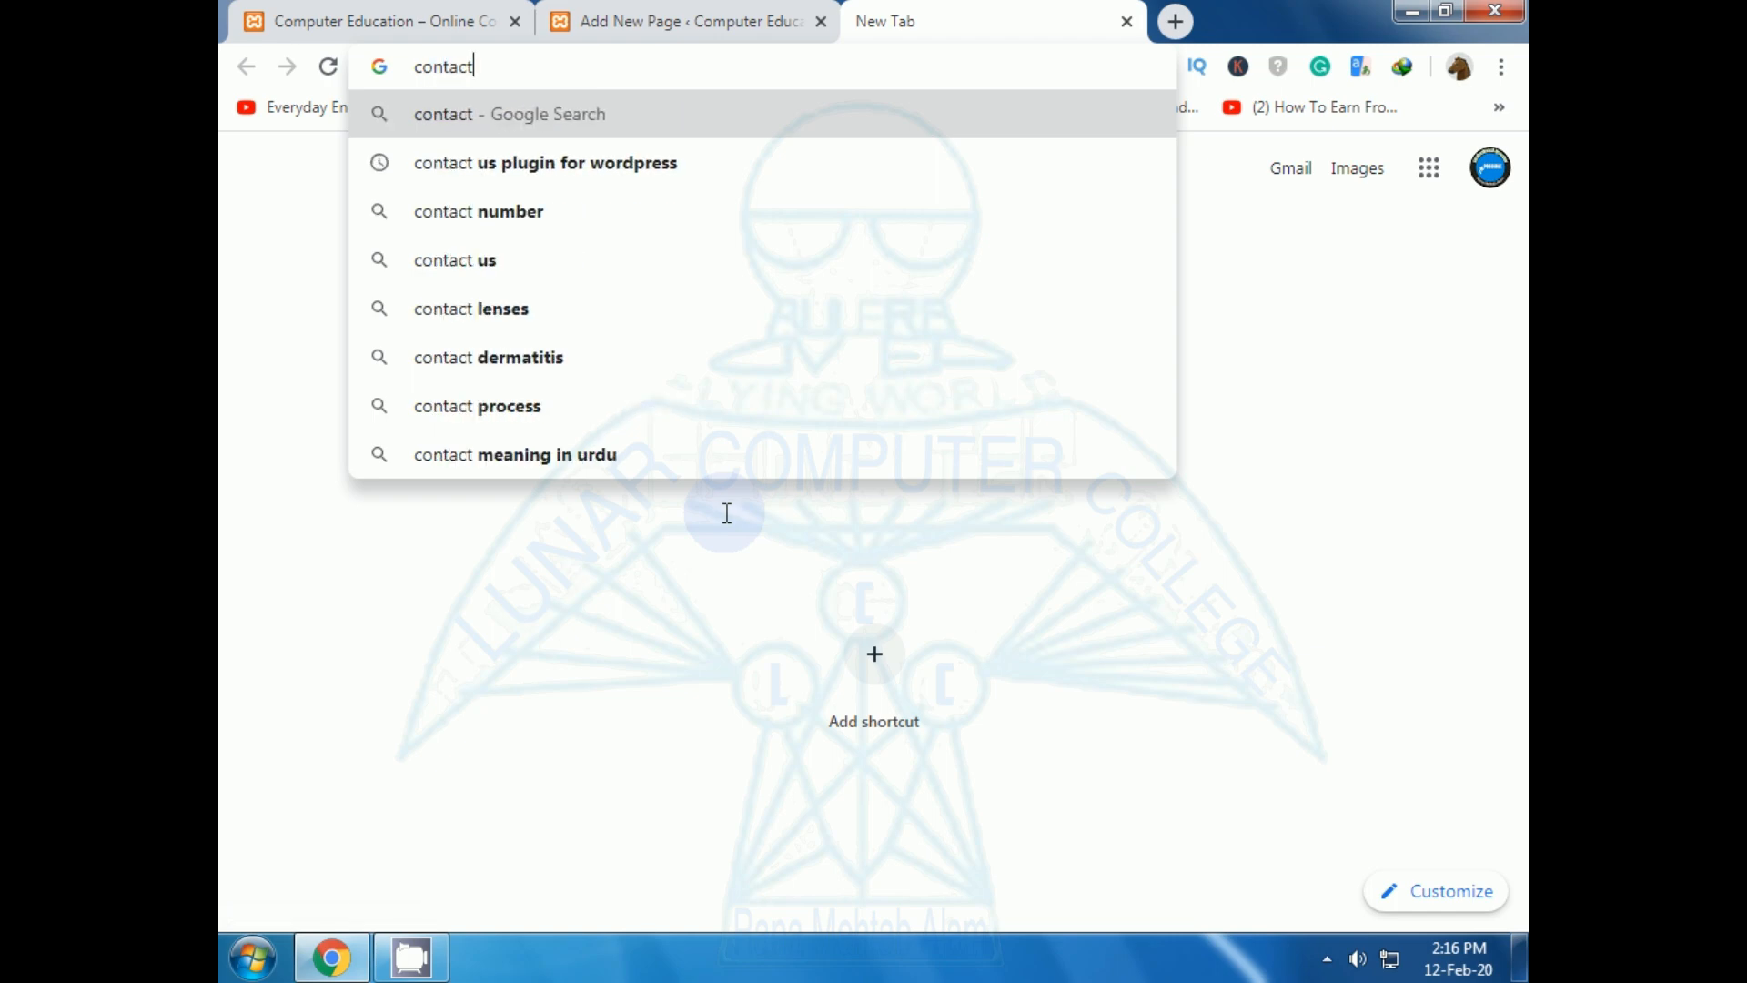
{"action": "key", "text": "Down"}
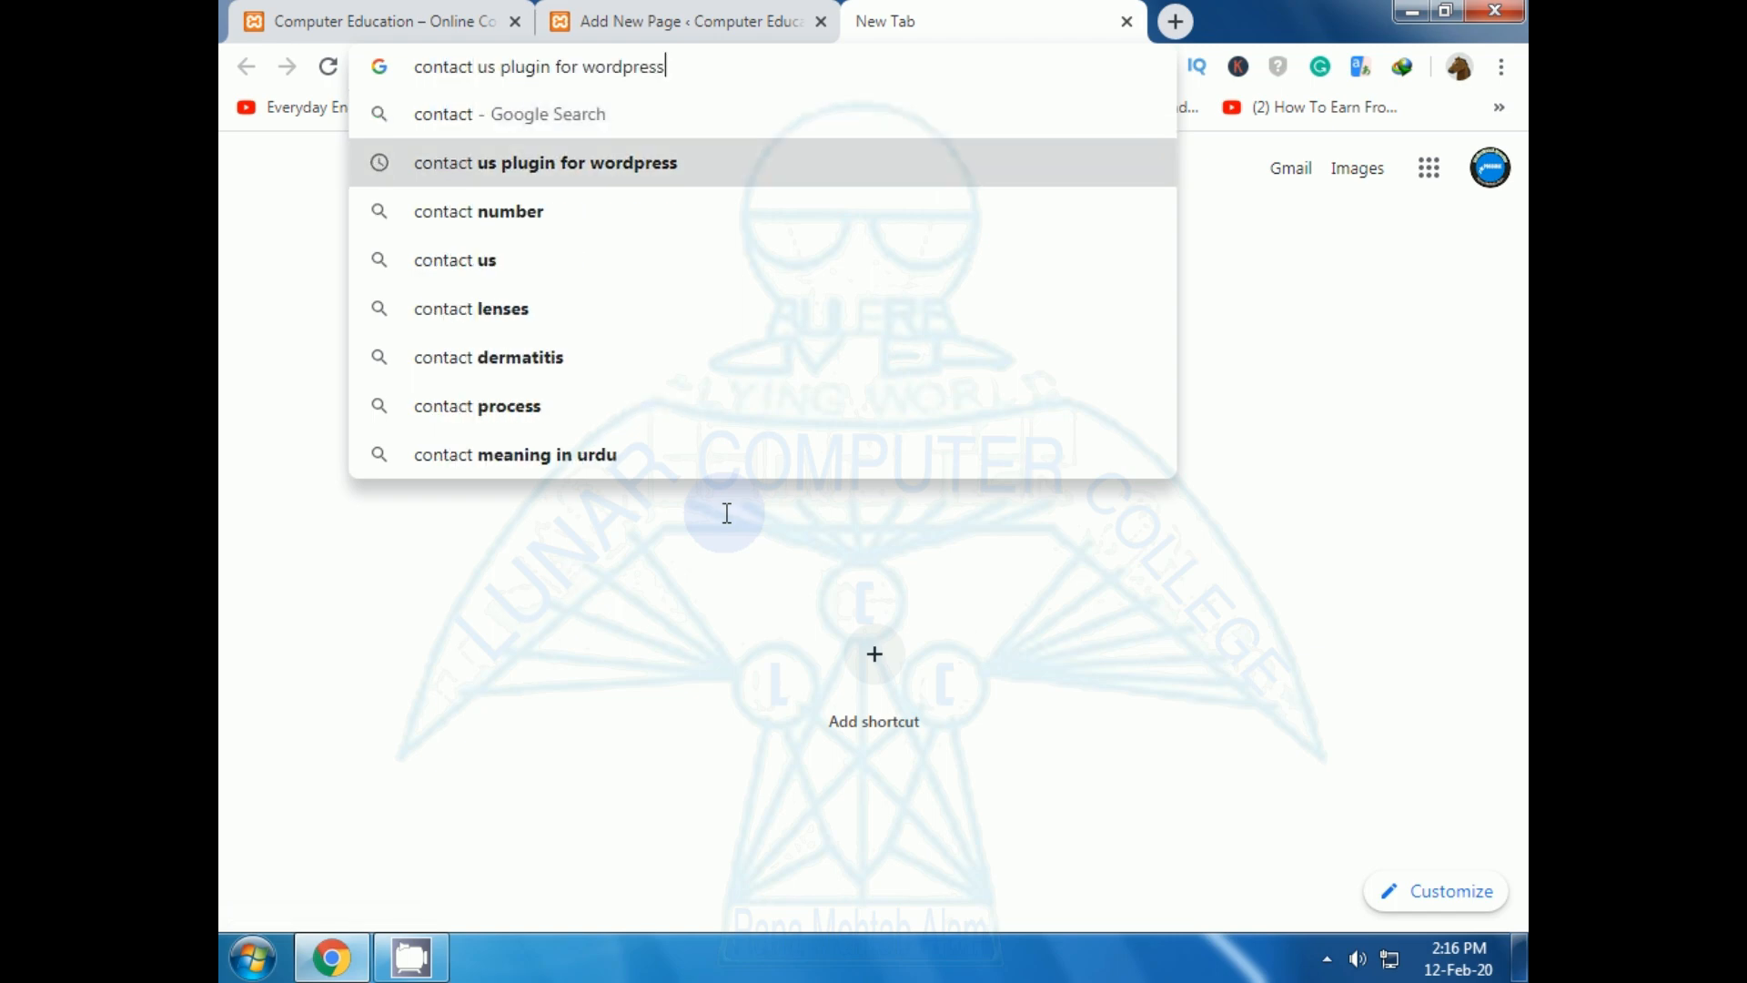
{"action": "key", "text": "Return"}
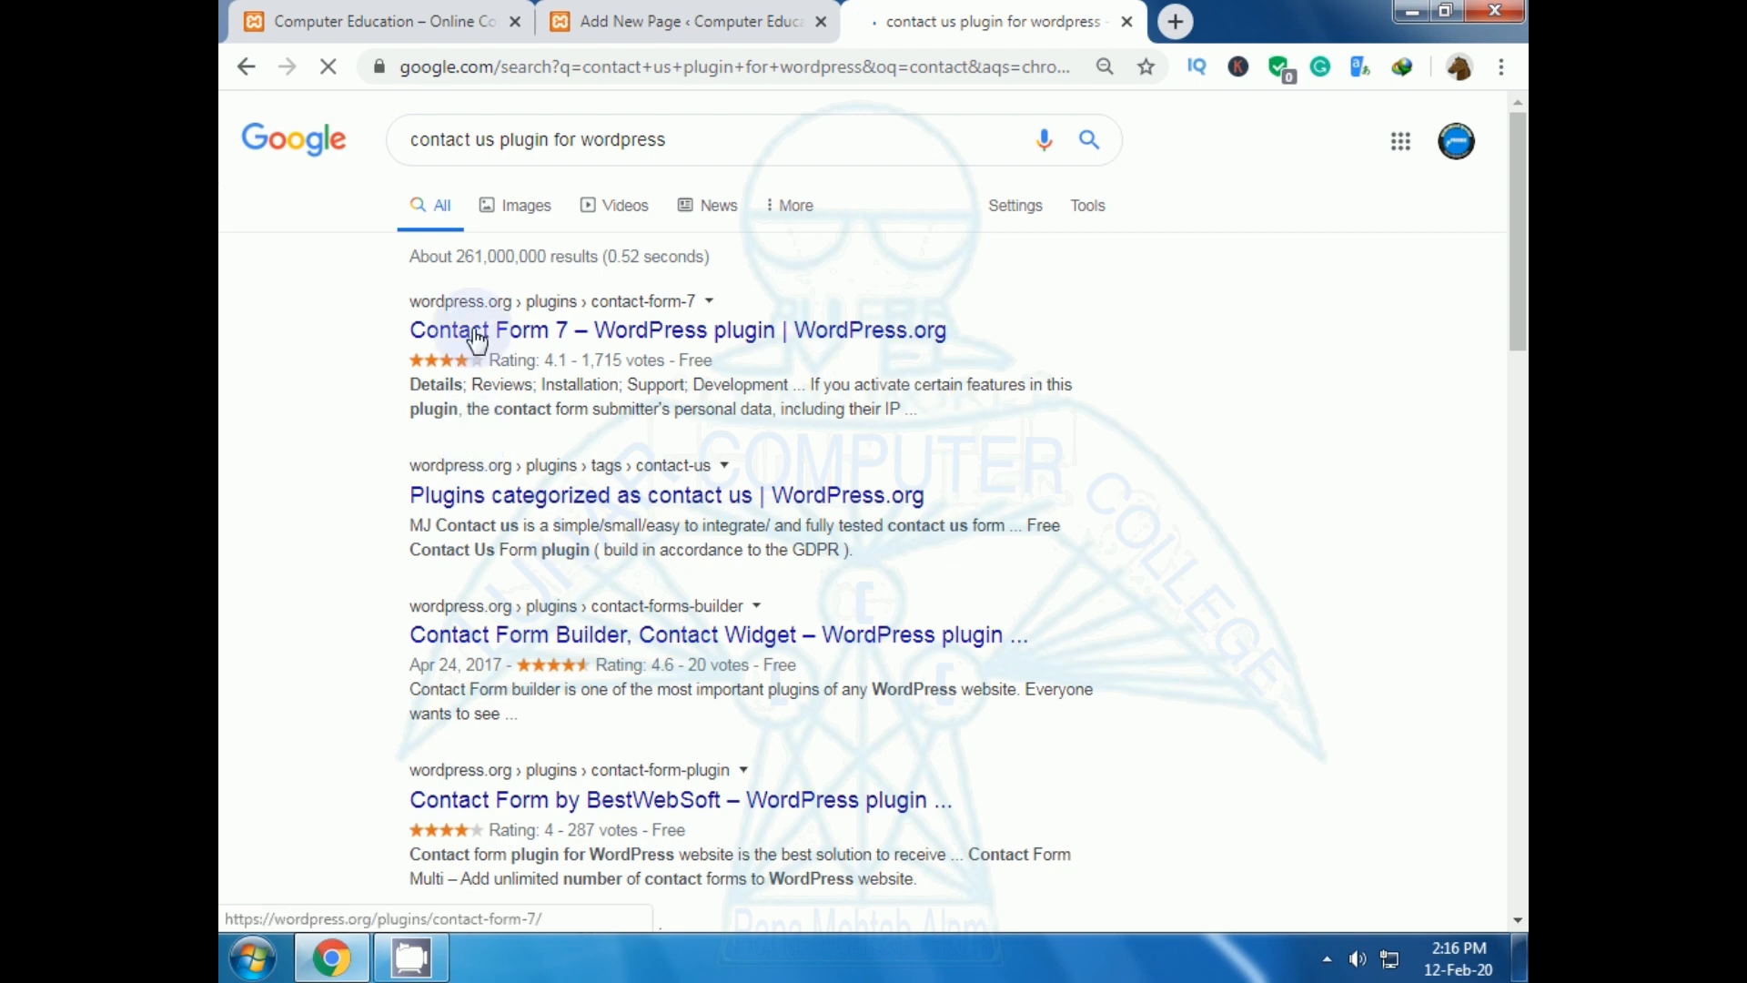
Download contact-form-7.5.1.6.zip from the Contact Form 7 plugin page and open its containing folder.
{"action": "left_click", "coordinate": [532, 339]}
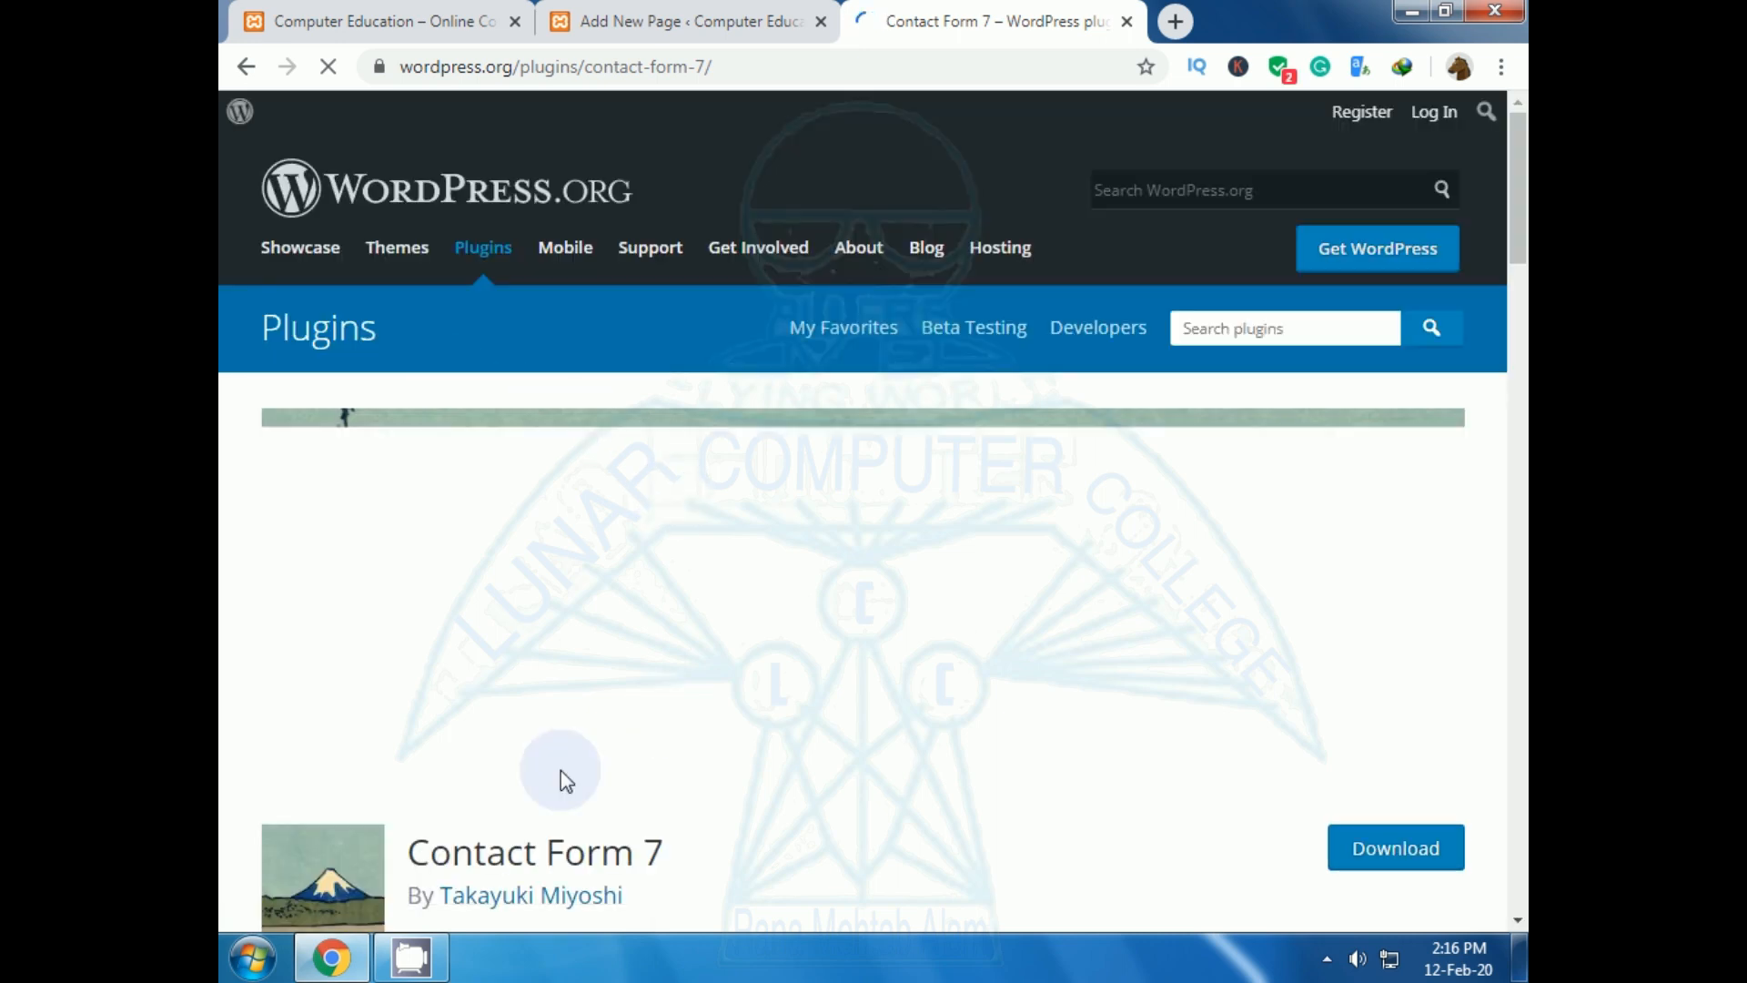
{"action": "scroll", "coordinate": [819, 725], "scroll_direction": "down", "scroll_amount": 5}
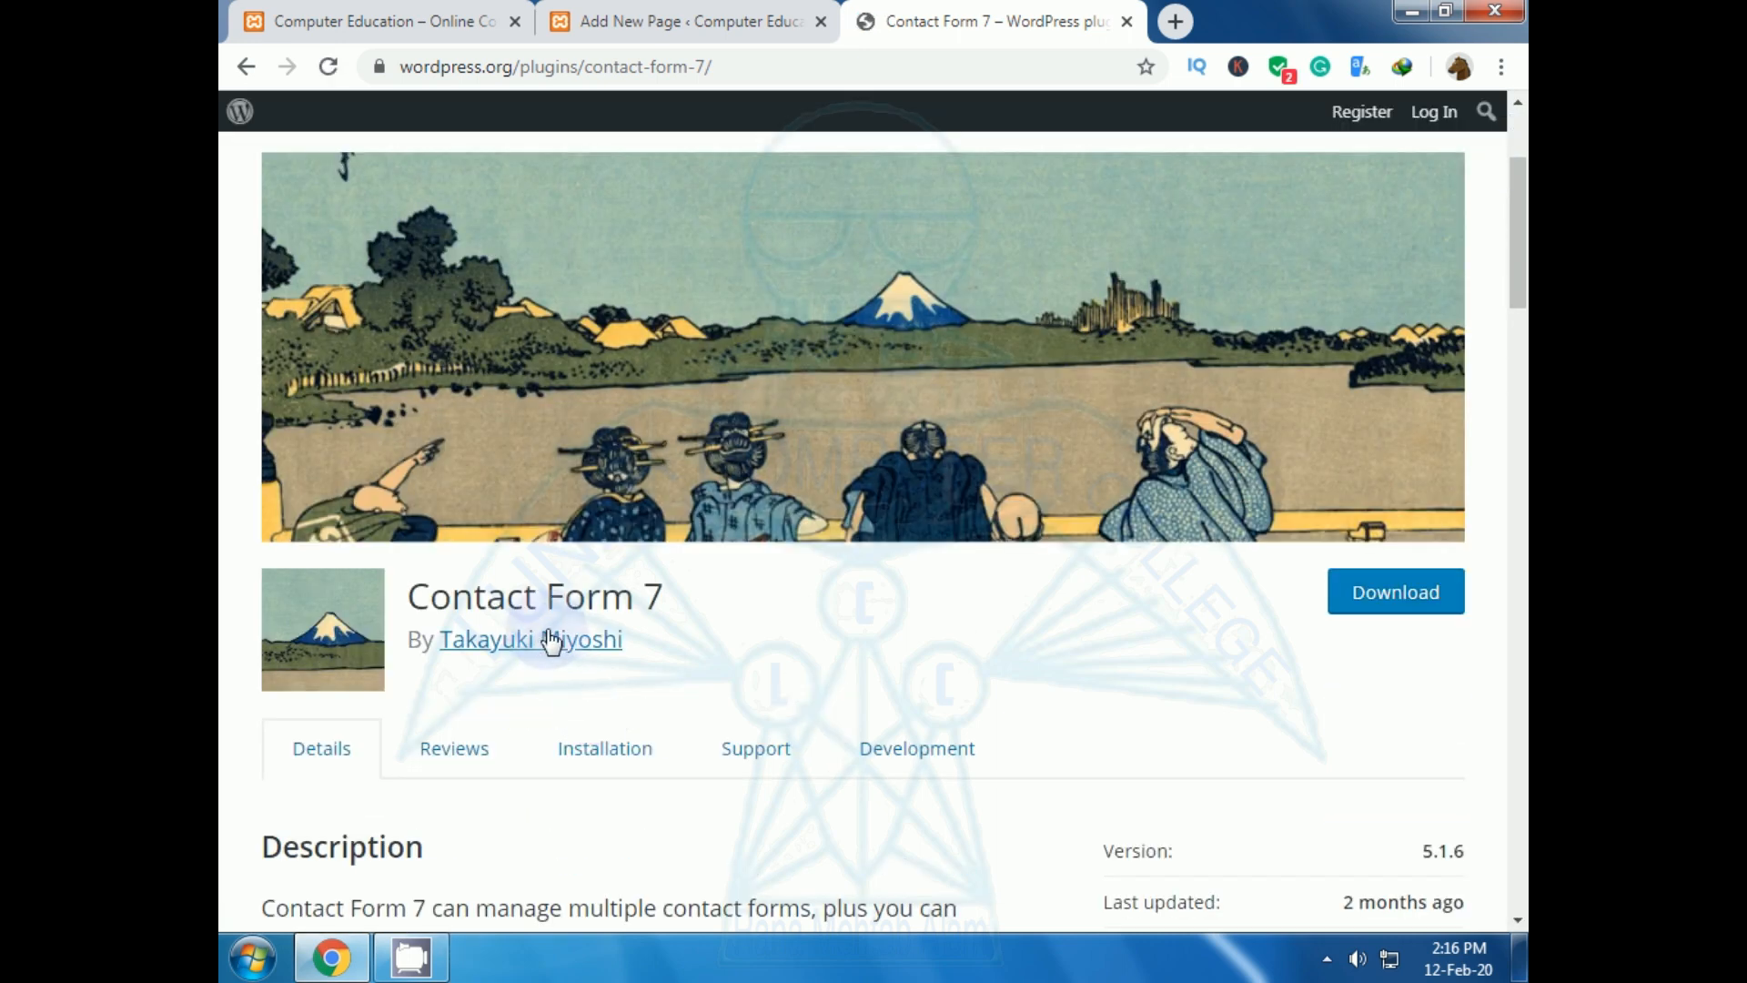
{"action": "left_click", "coordinate": [1391, 607]}
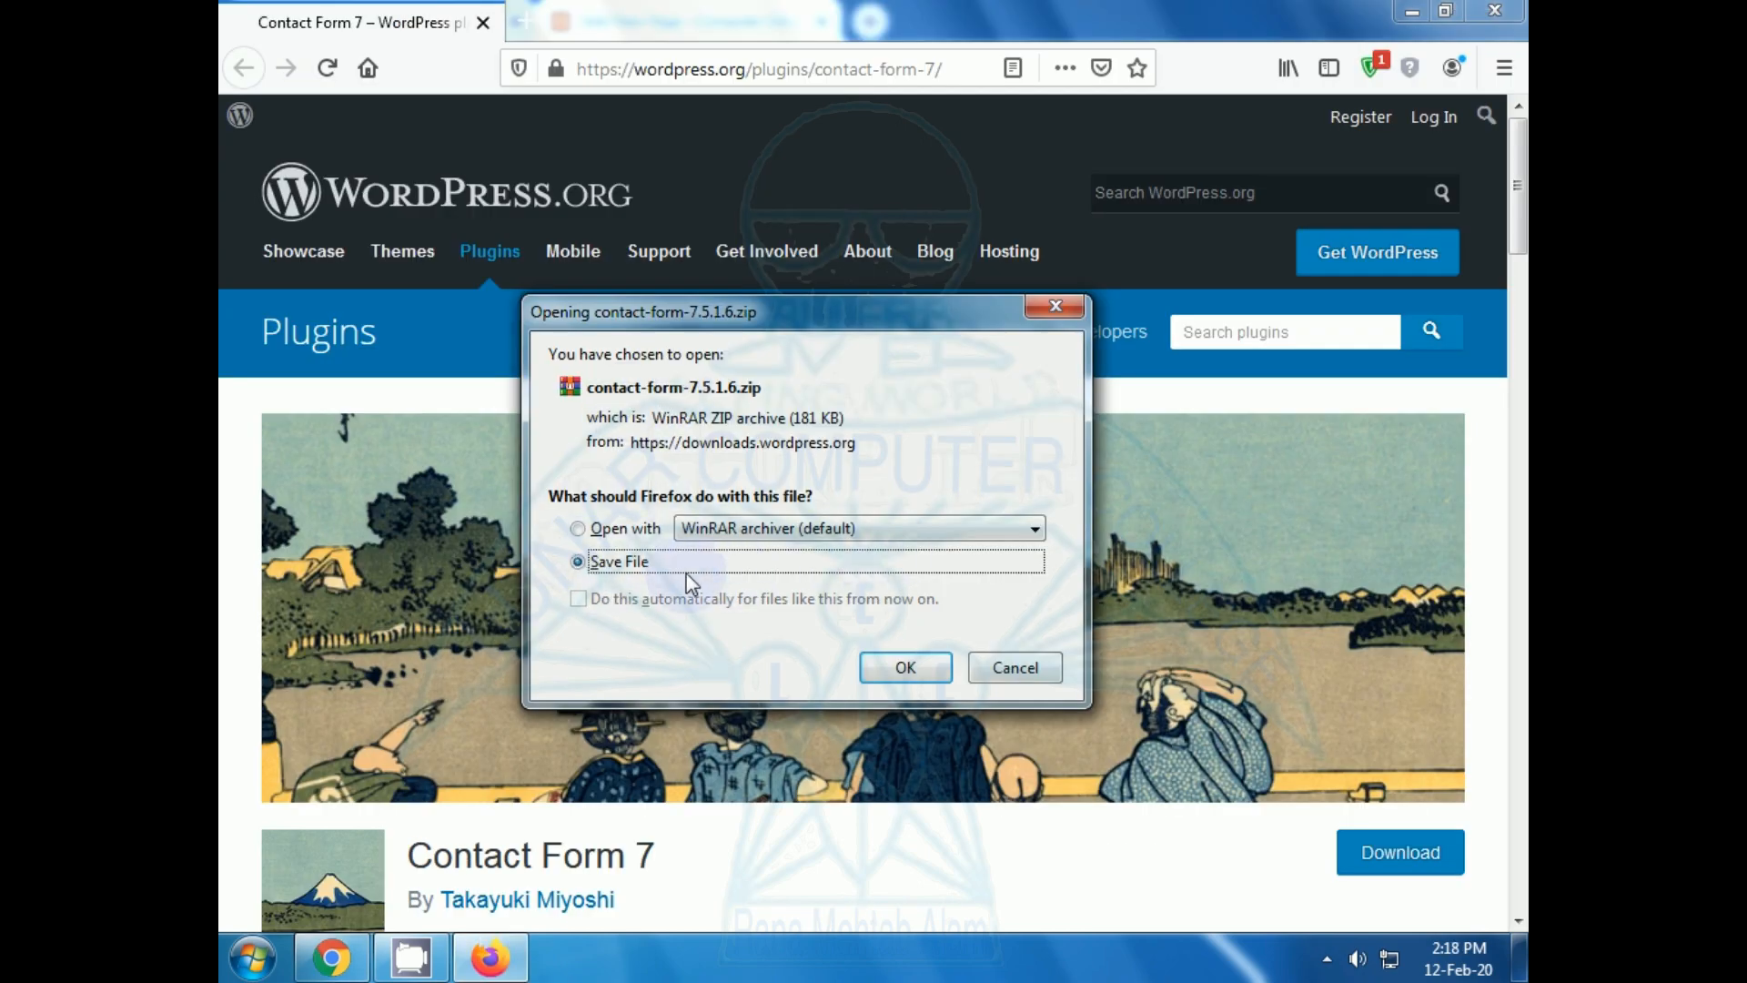
{"action": "left_click", "coordinate": [892, 664]}
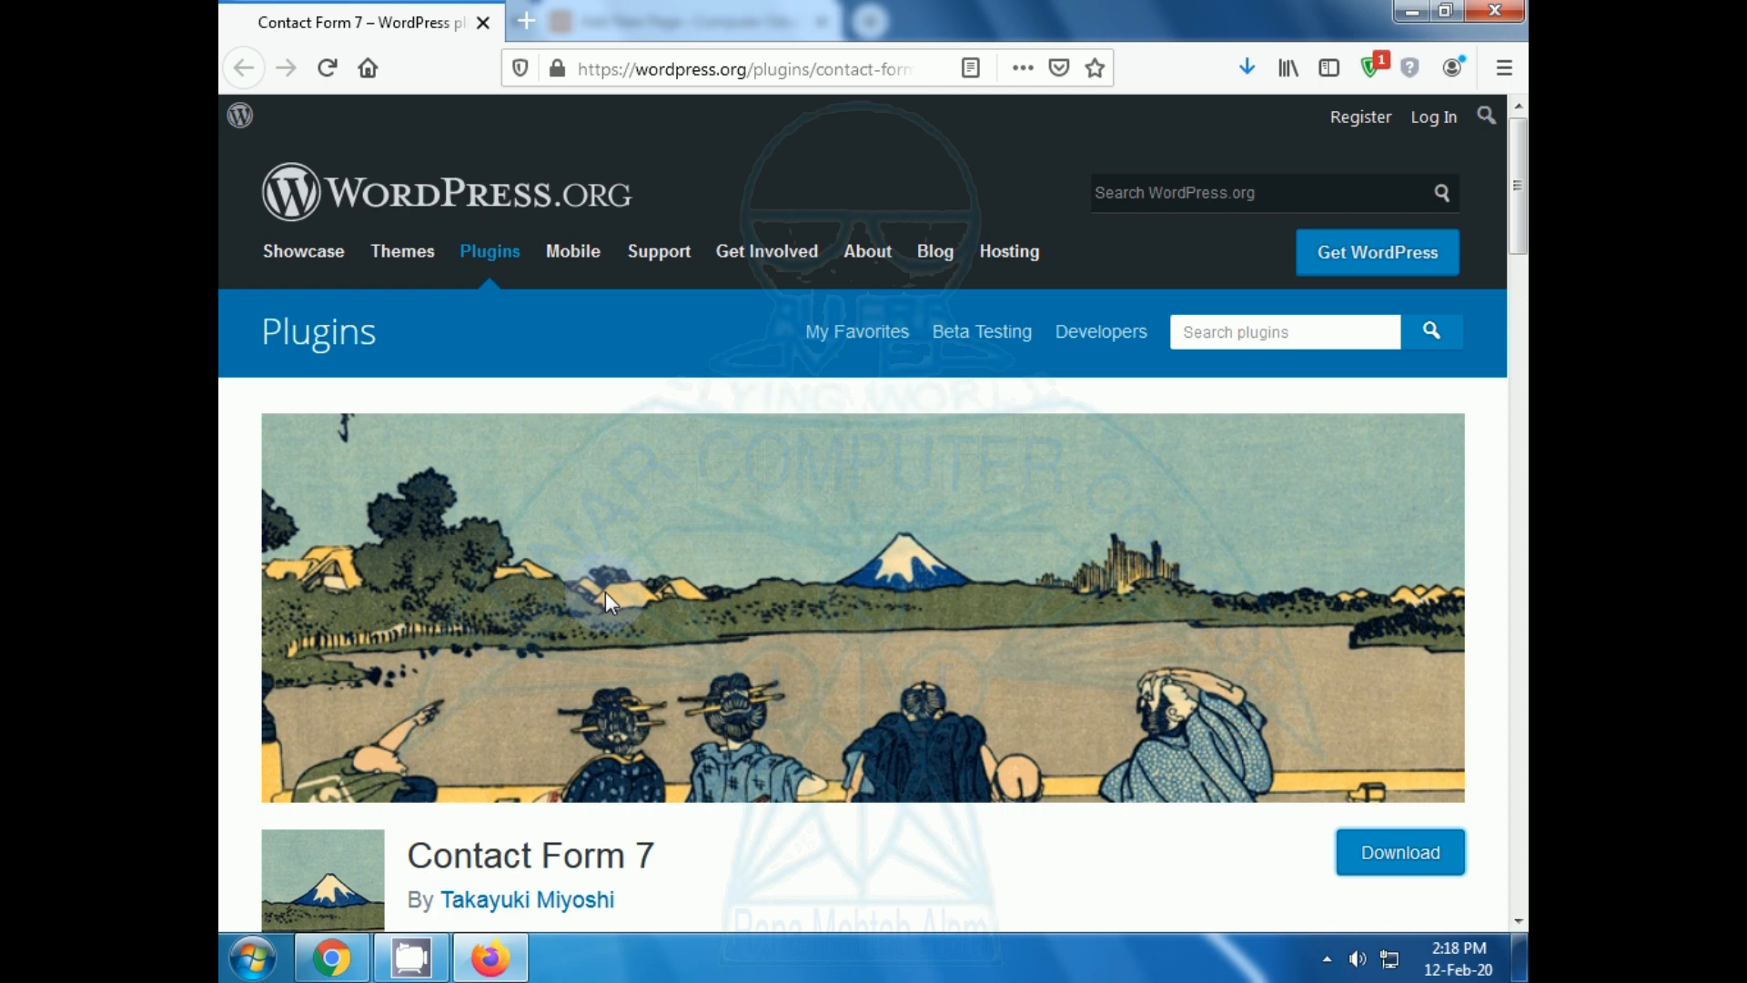
{"action": "left_click", "coordinate": [1246, 72]}
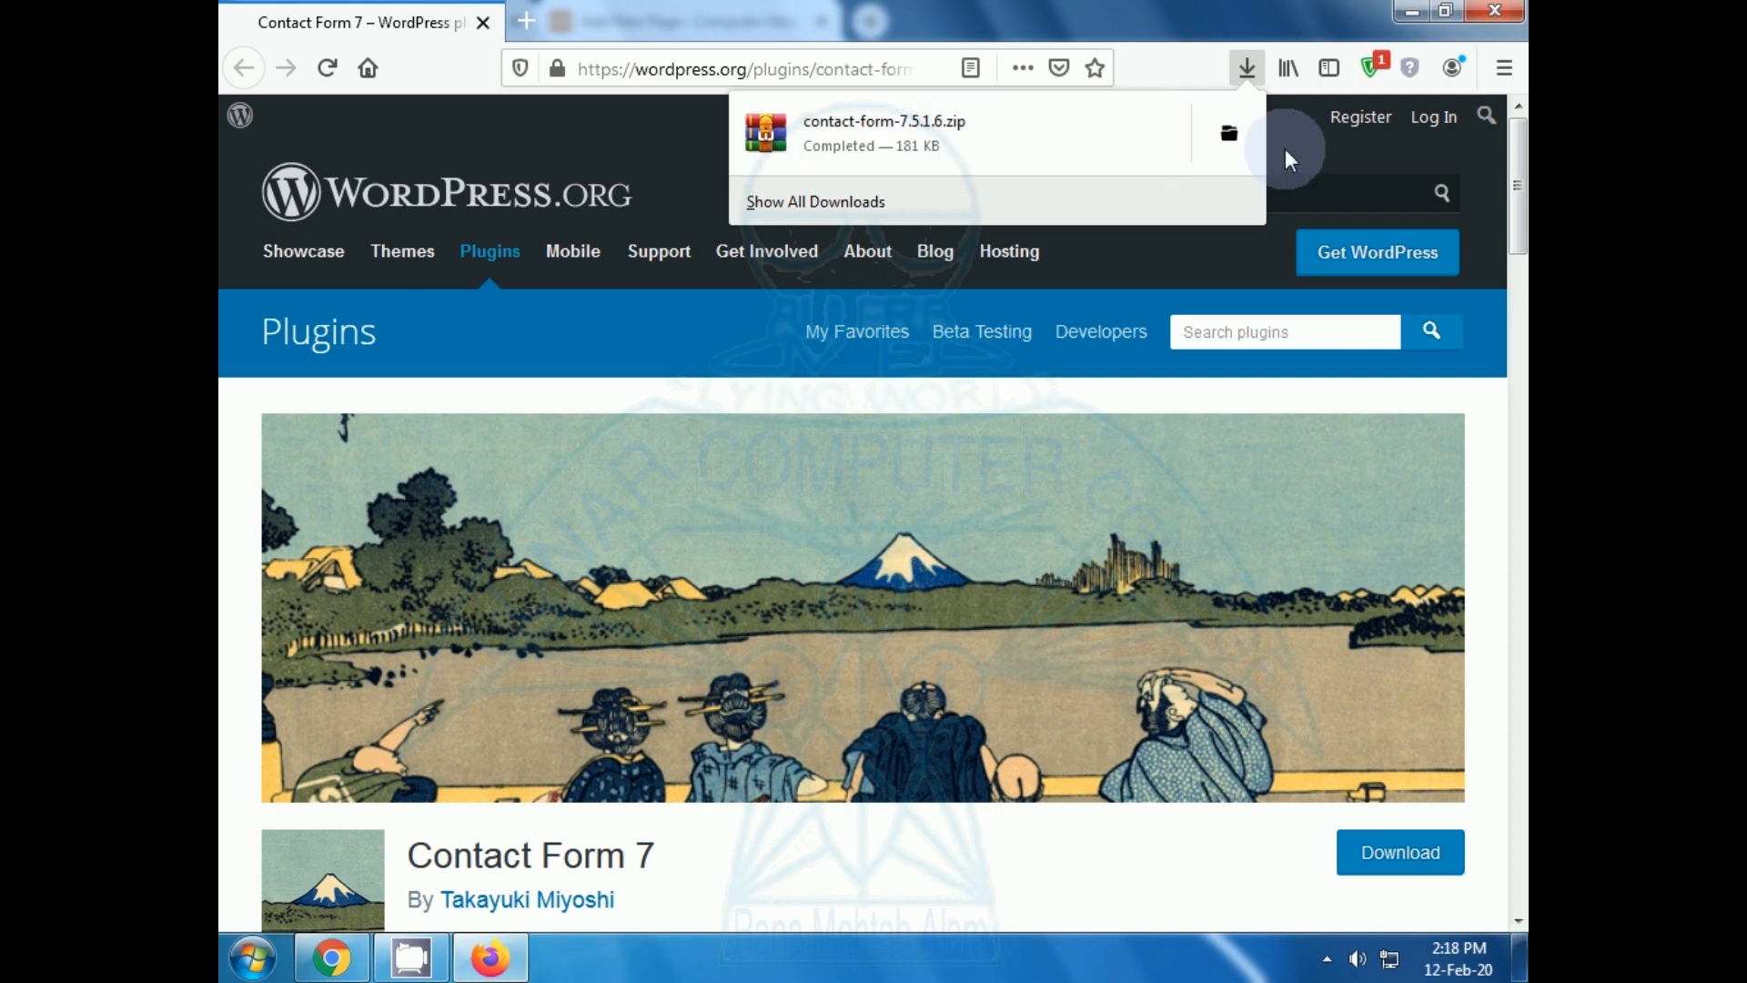
{"action": "left_click", "coordinate": [1236, 135]}
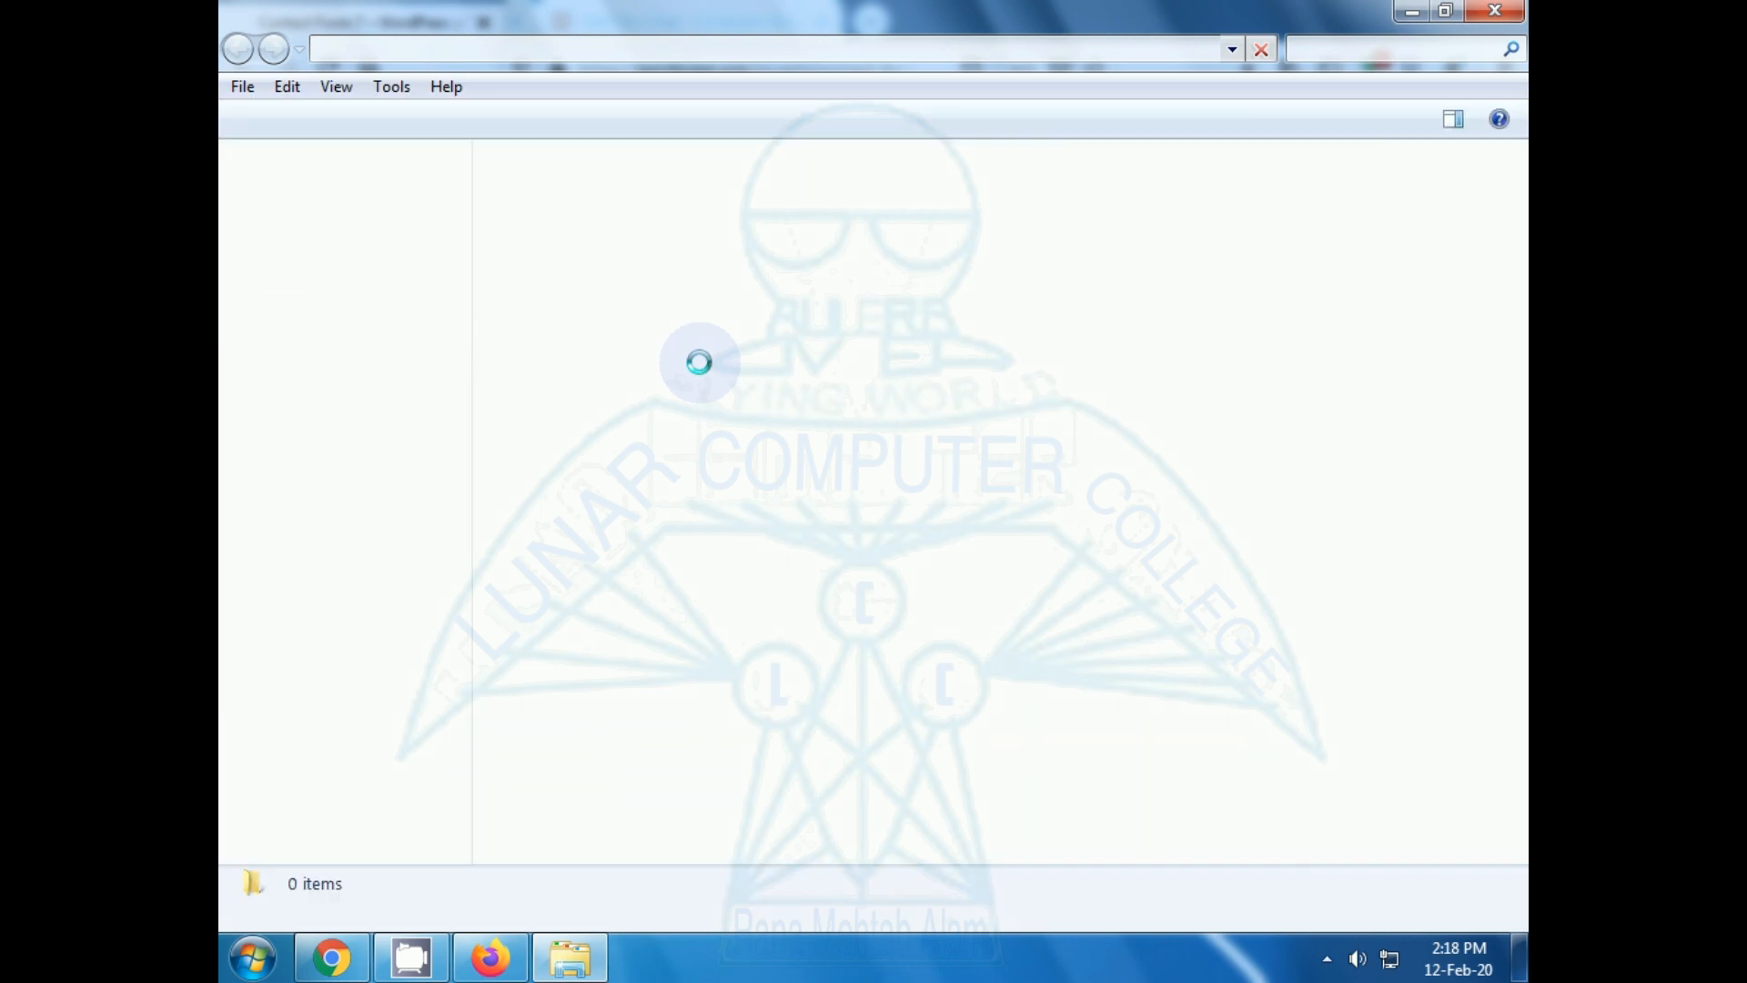
Check the contact-form-7.5.1.6 zip in Downloads, close Explorer, and return to the Contact Us editor.
{"action": "left_click", "coordinate": [852, 617]}
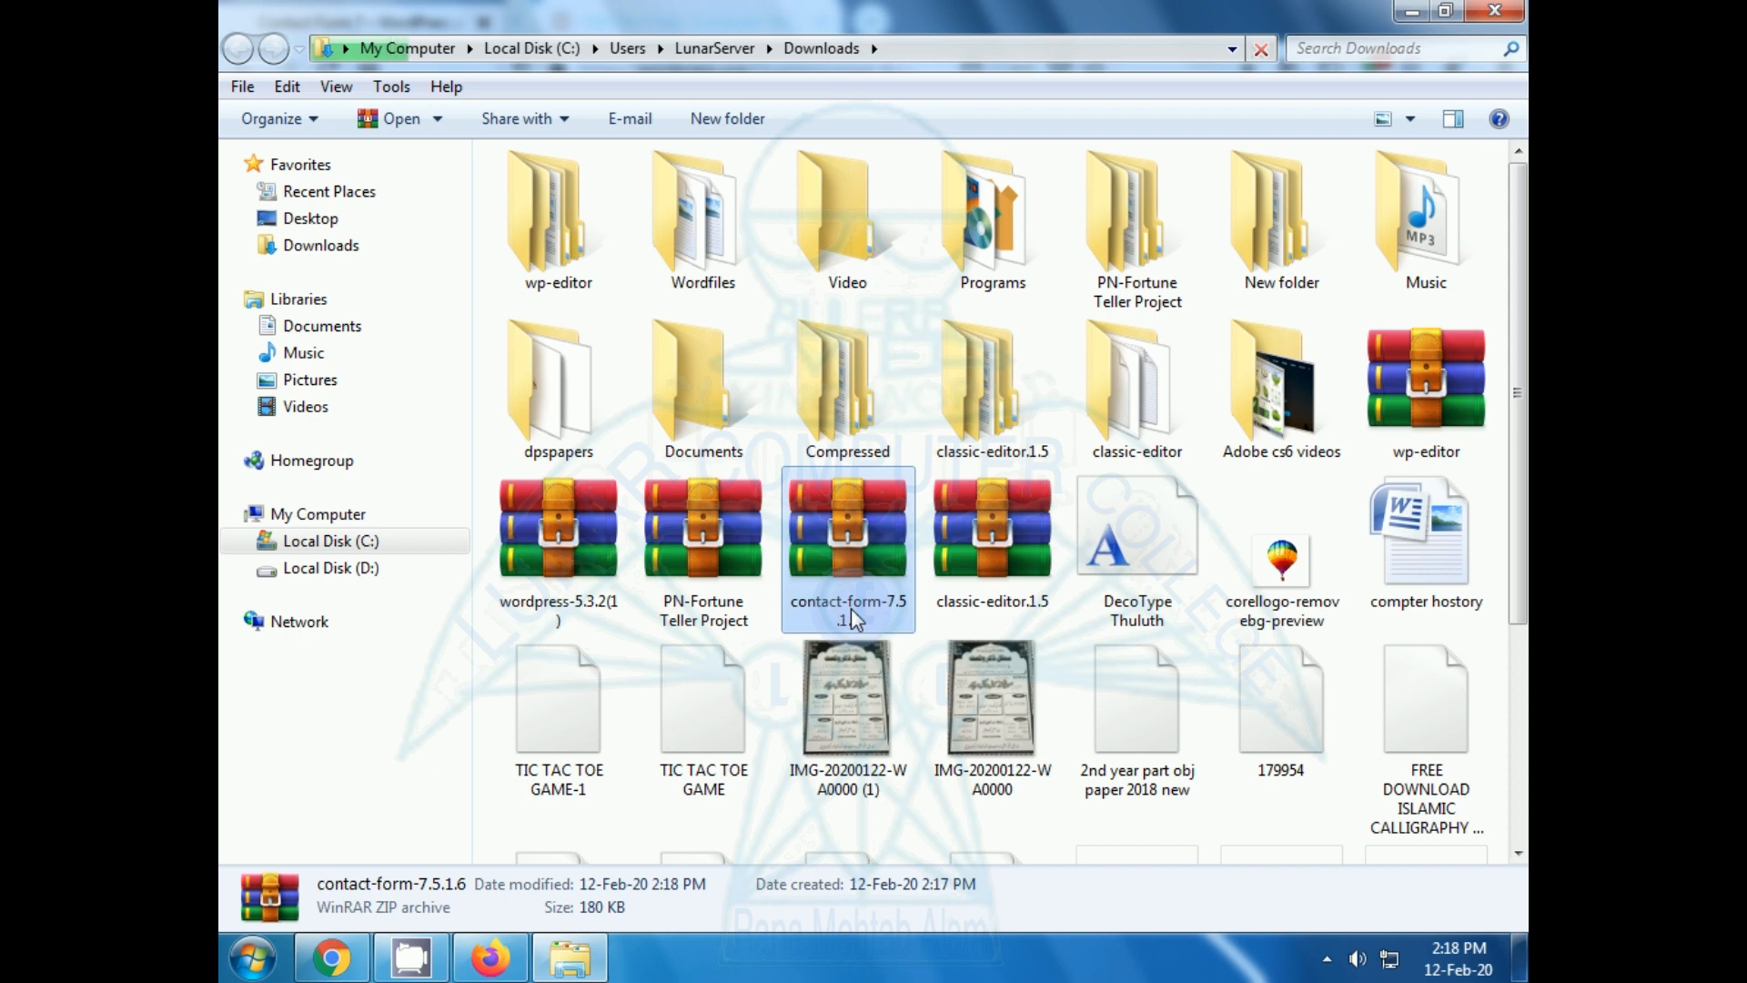
{"action": "left_click", "coordinate": [1493, 12]}
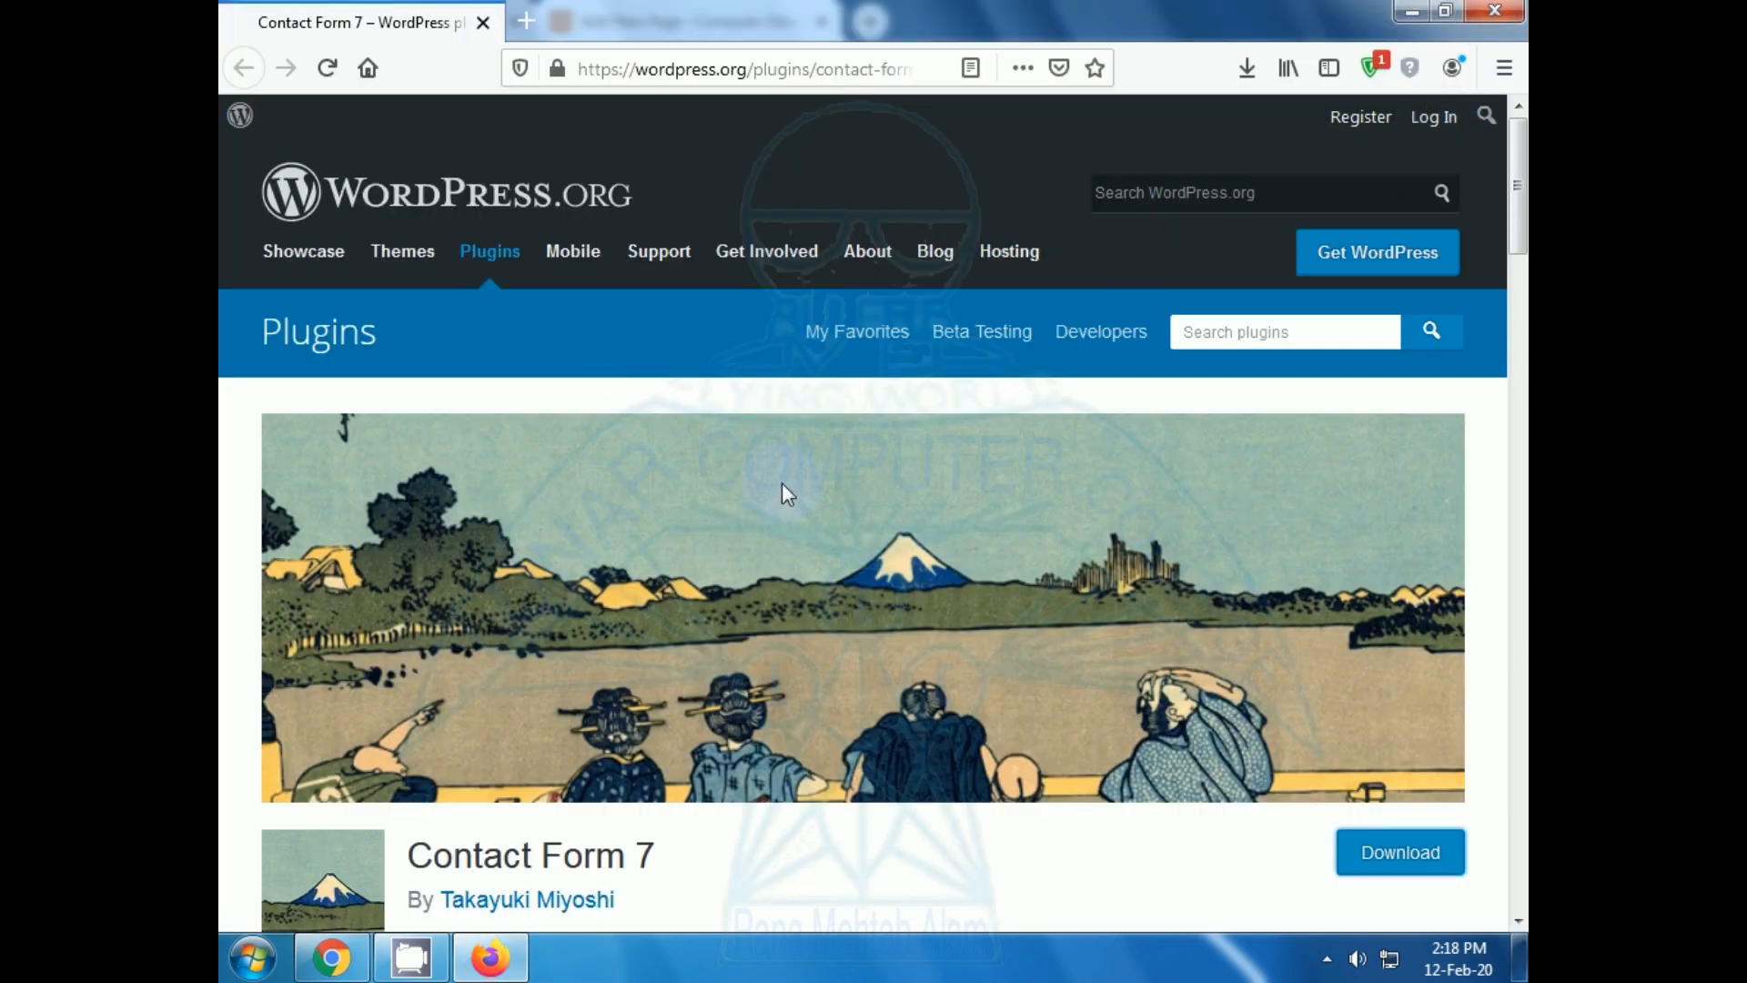
{"action": "left_click", "coordinate": [345, 961]}
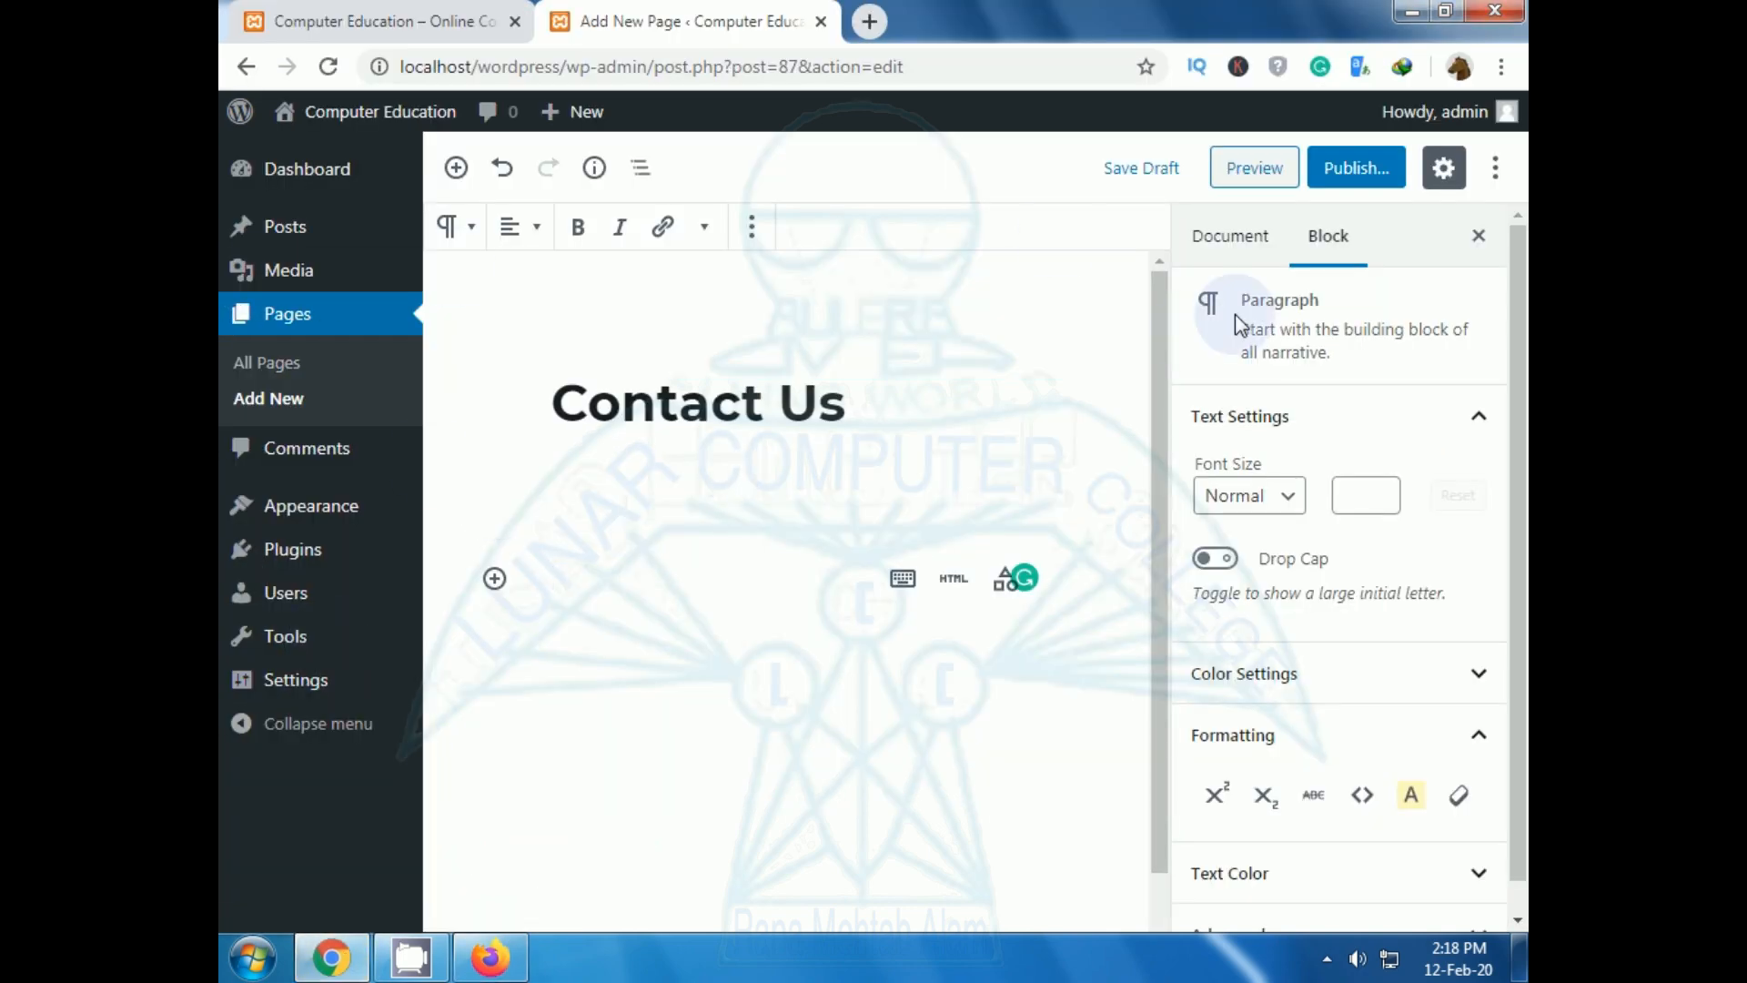
Publish the Contact Us page, then go to Plugins > Add New.
{"action": "left_click", "coordinate": [712, 404]}
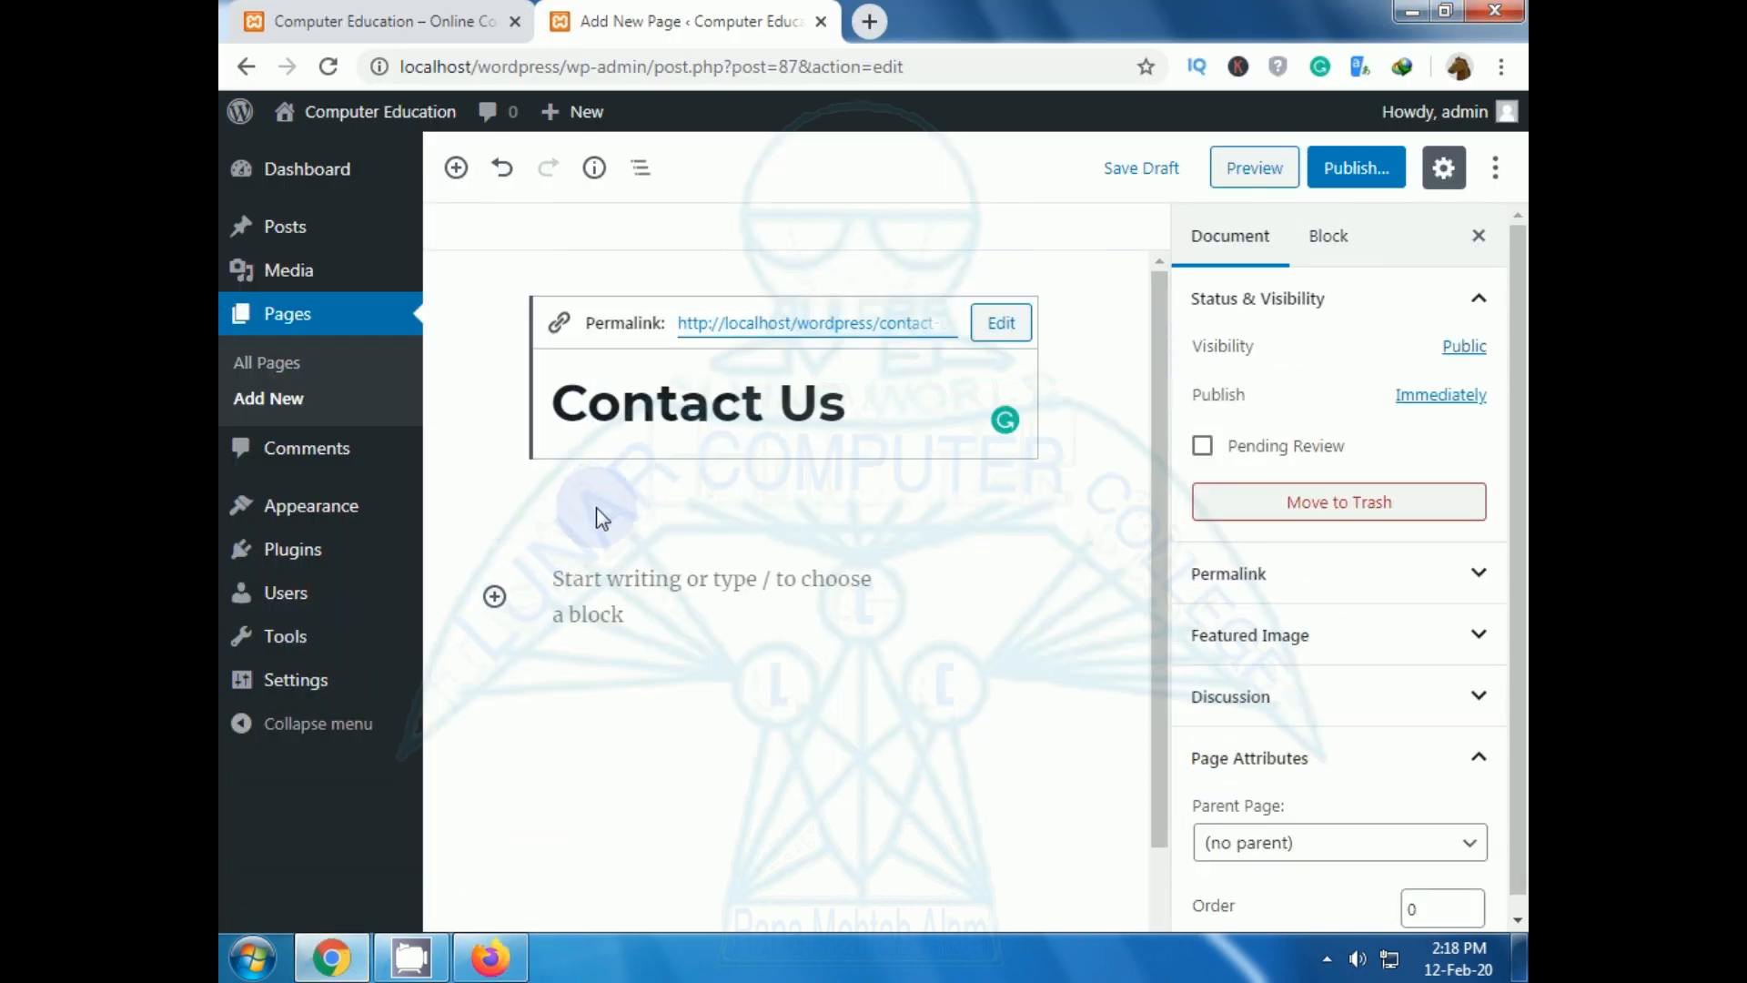
{"action": "left_click", "coordinate": [599, 514]}
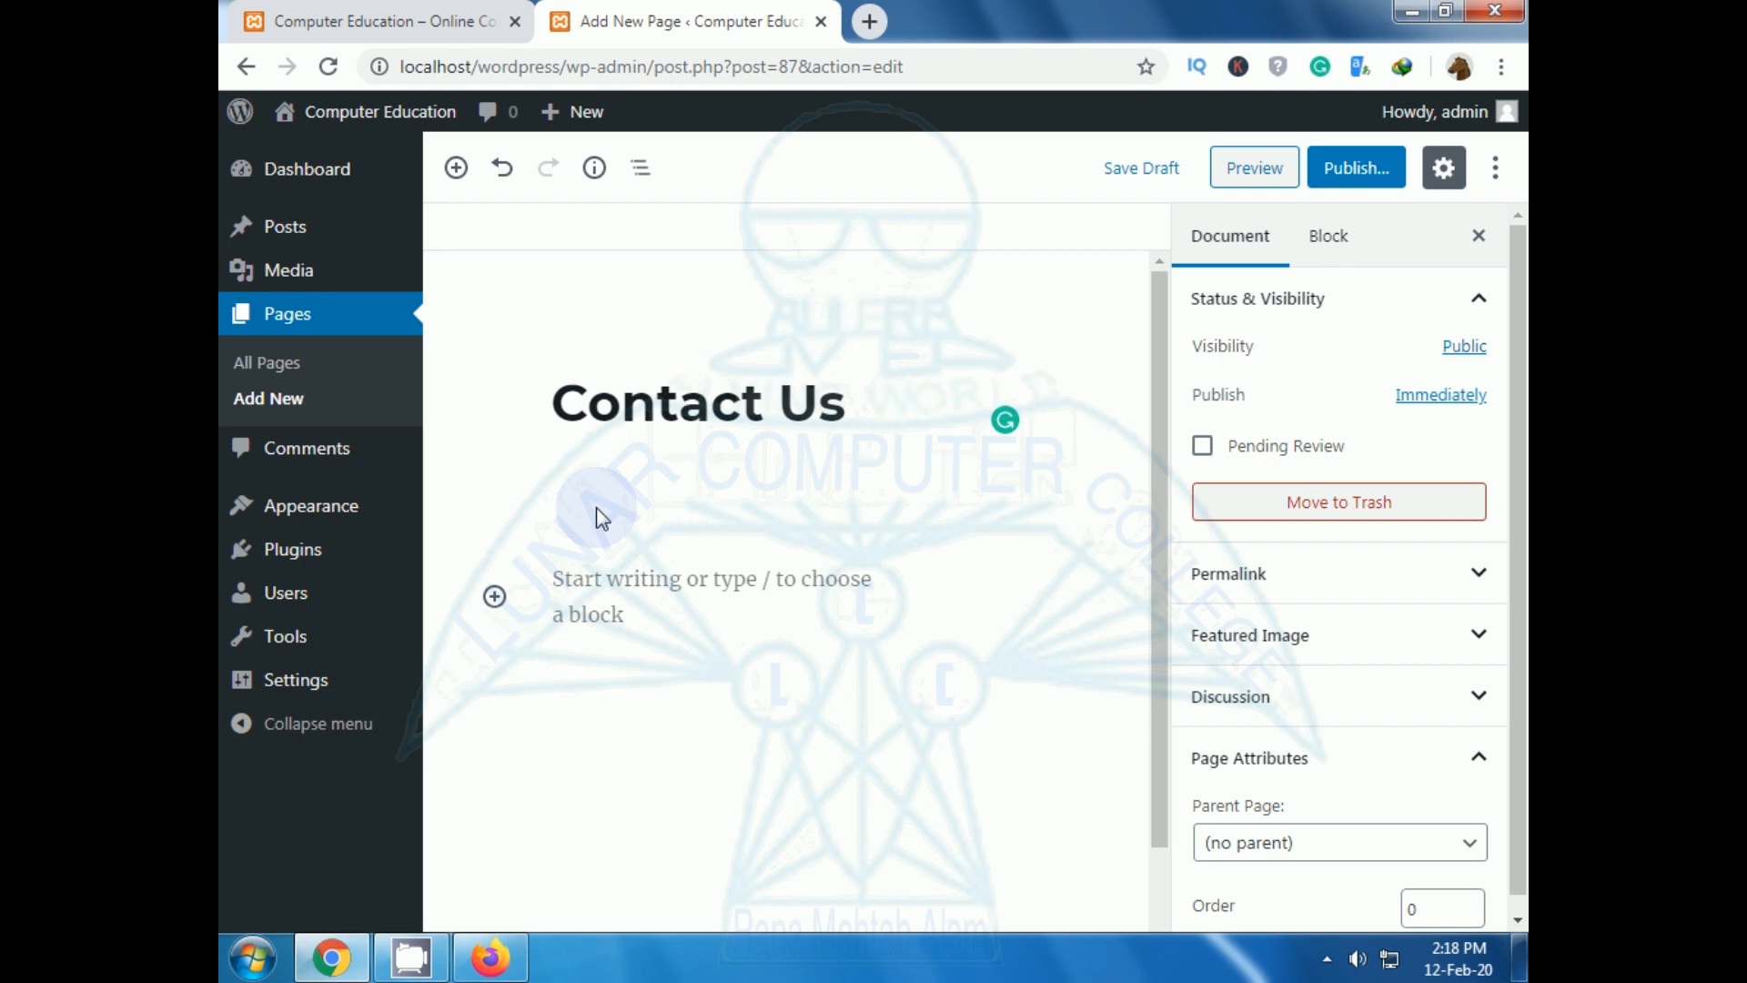
{"action": "left_click", "coordinate": [1321, 172]}
{"action": "left_click", "coordinate": [1338, 169]}
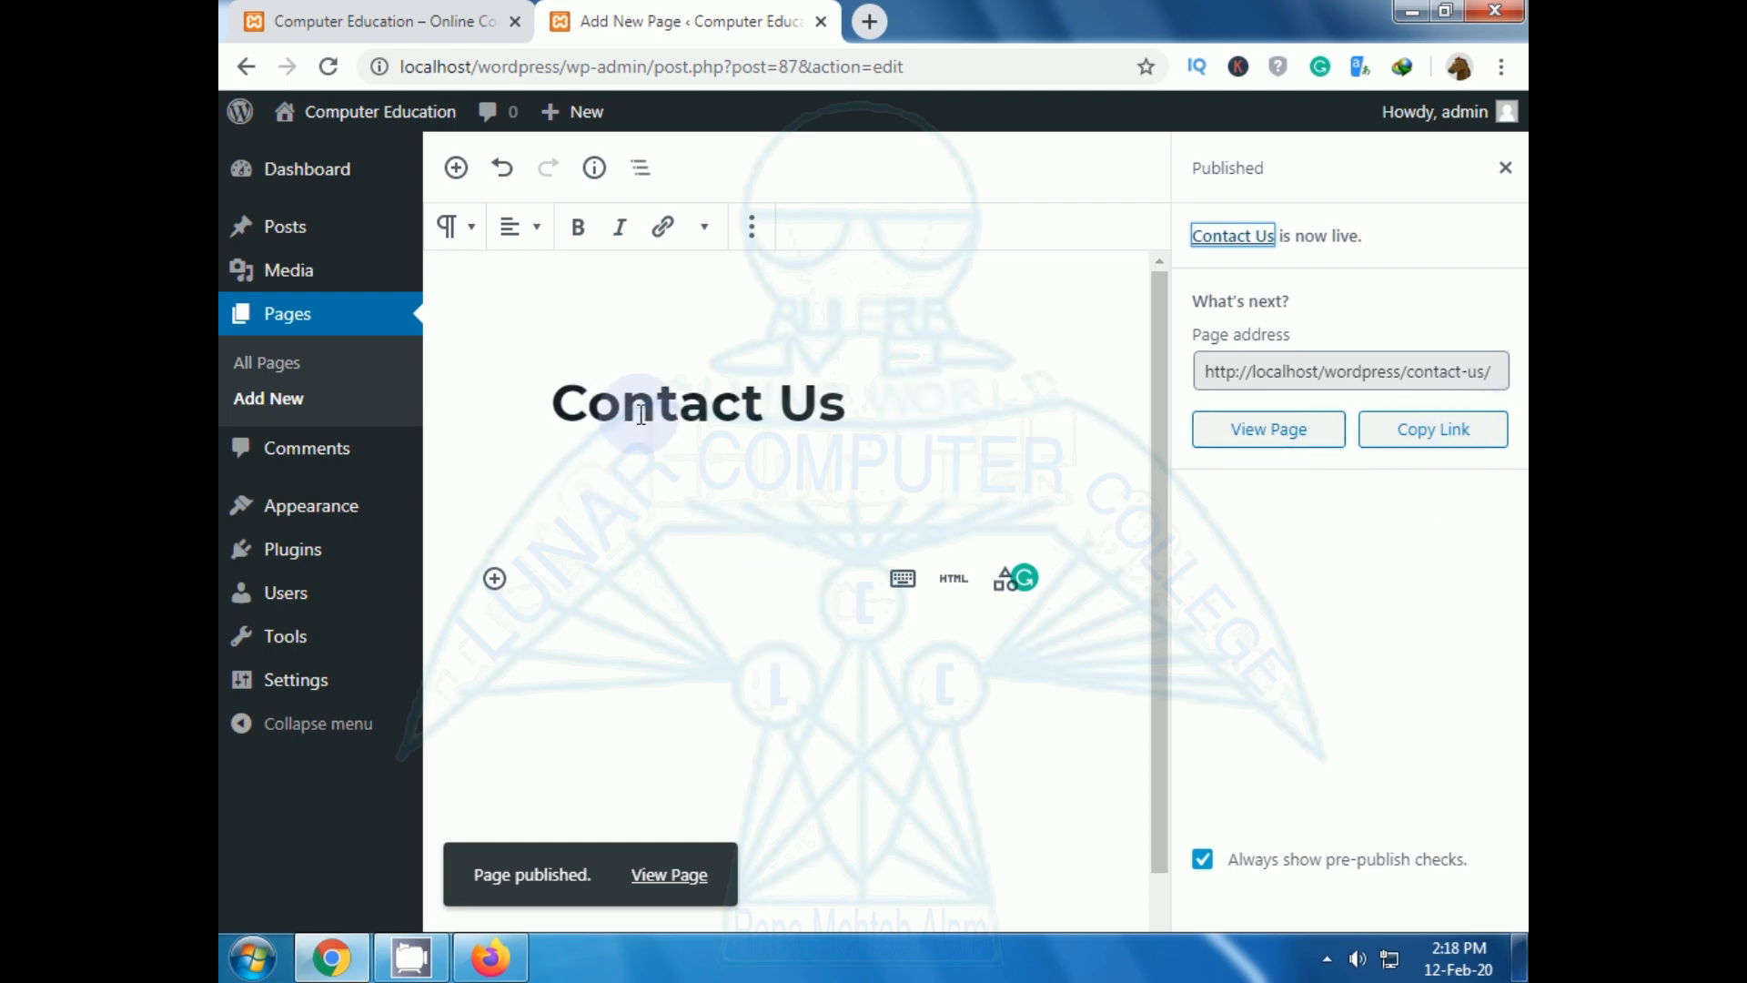
{"action": "mouse_move", "coordinate": [285, 546]}
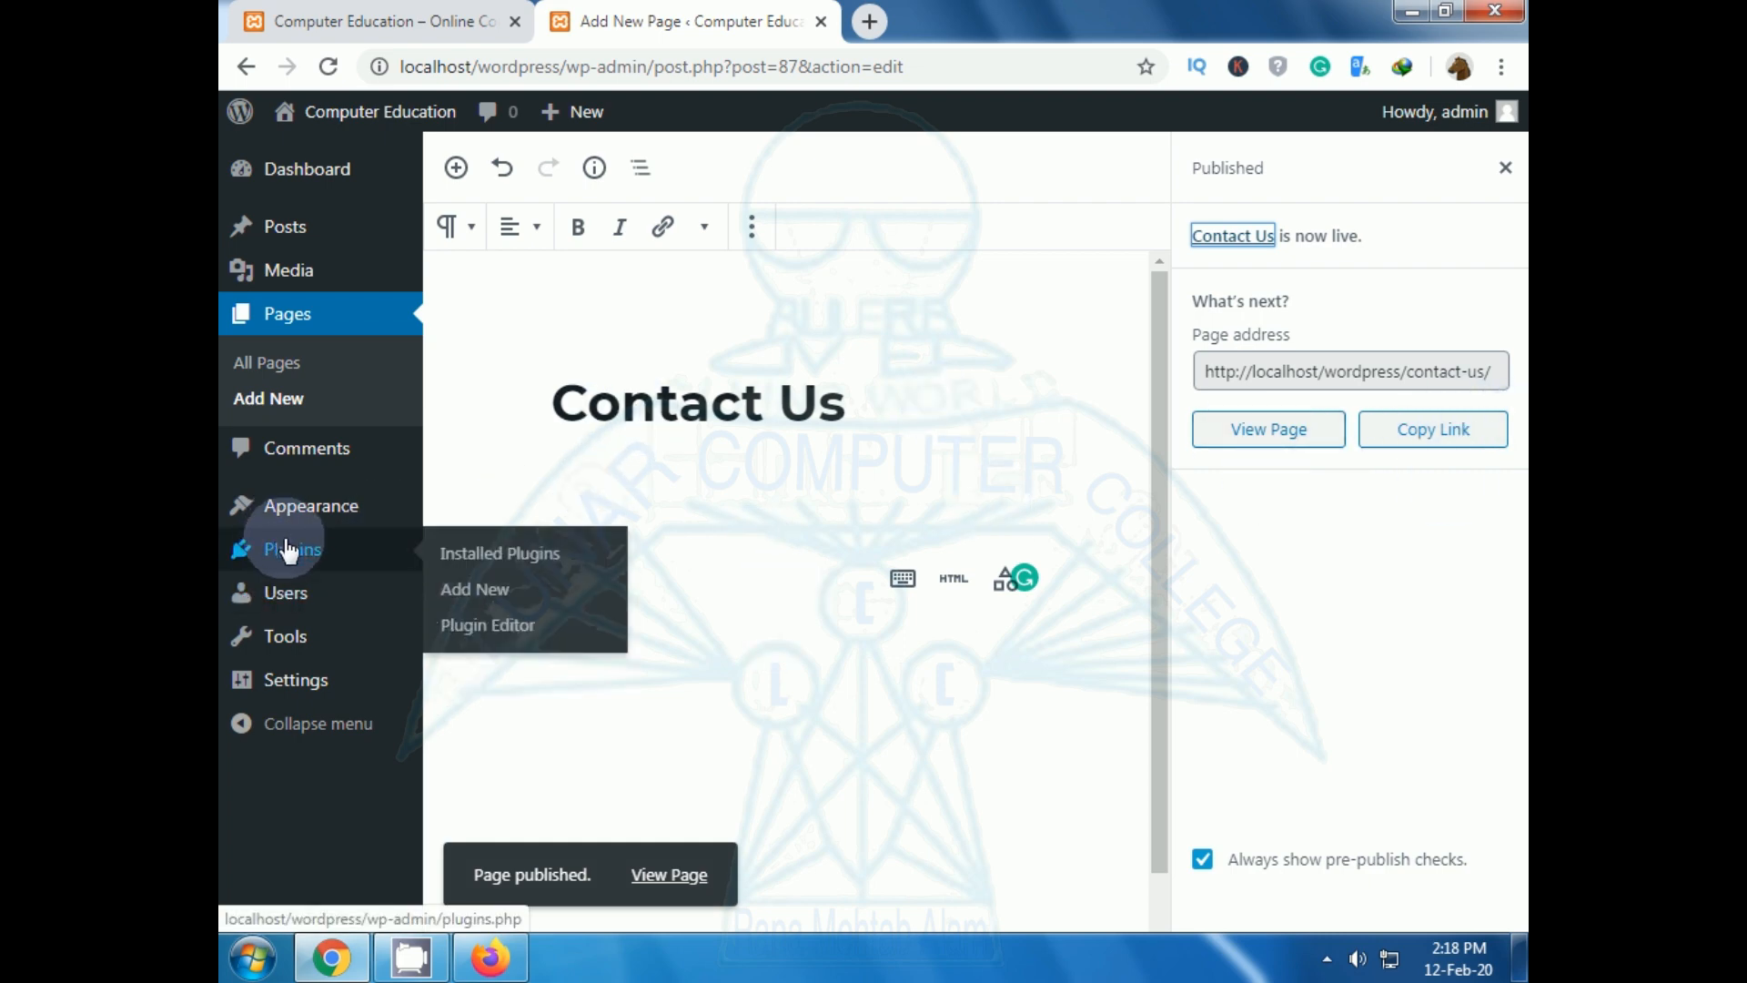
{"action": "left_click", "coordinate": [462, 598]}
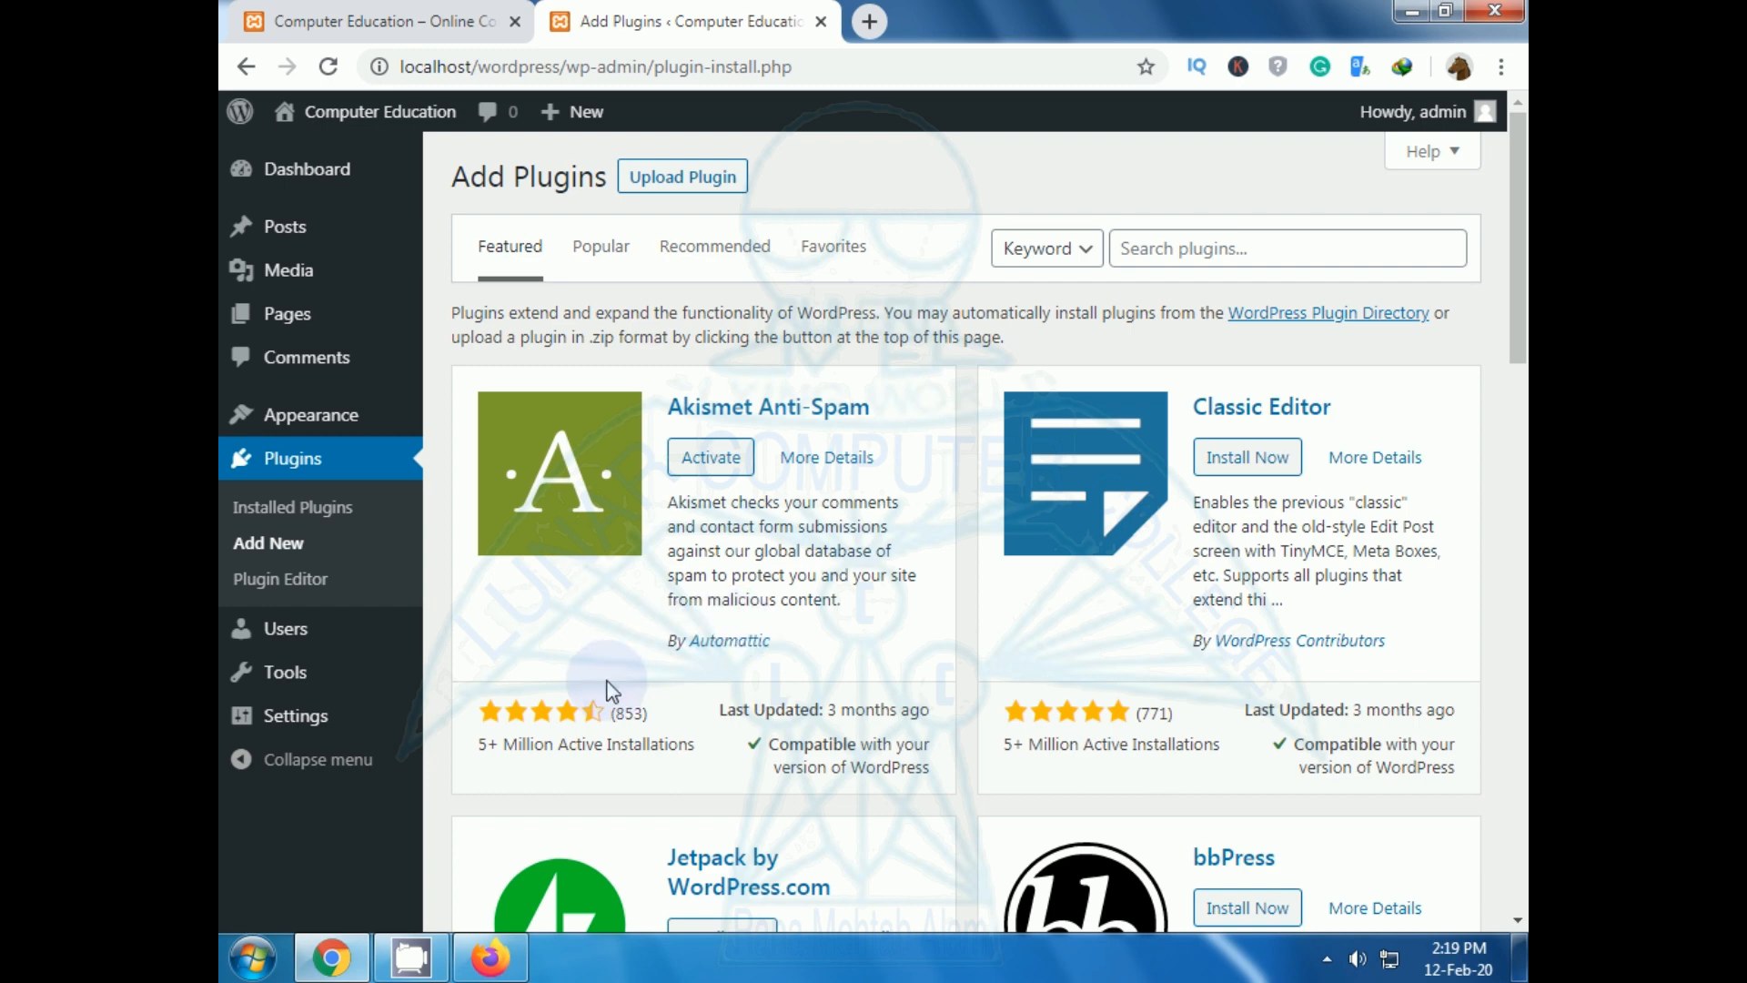
Under Upload Plugin, choose contact-form-7.5.1.6.zip from the Downloads folder as the file.
{"action": "left_click", "coordinate": [675, 189]}
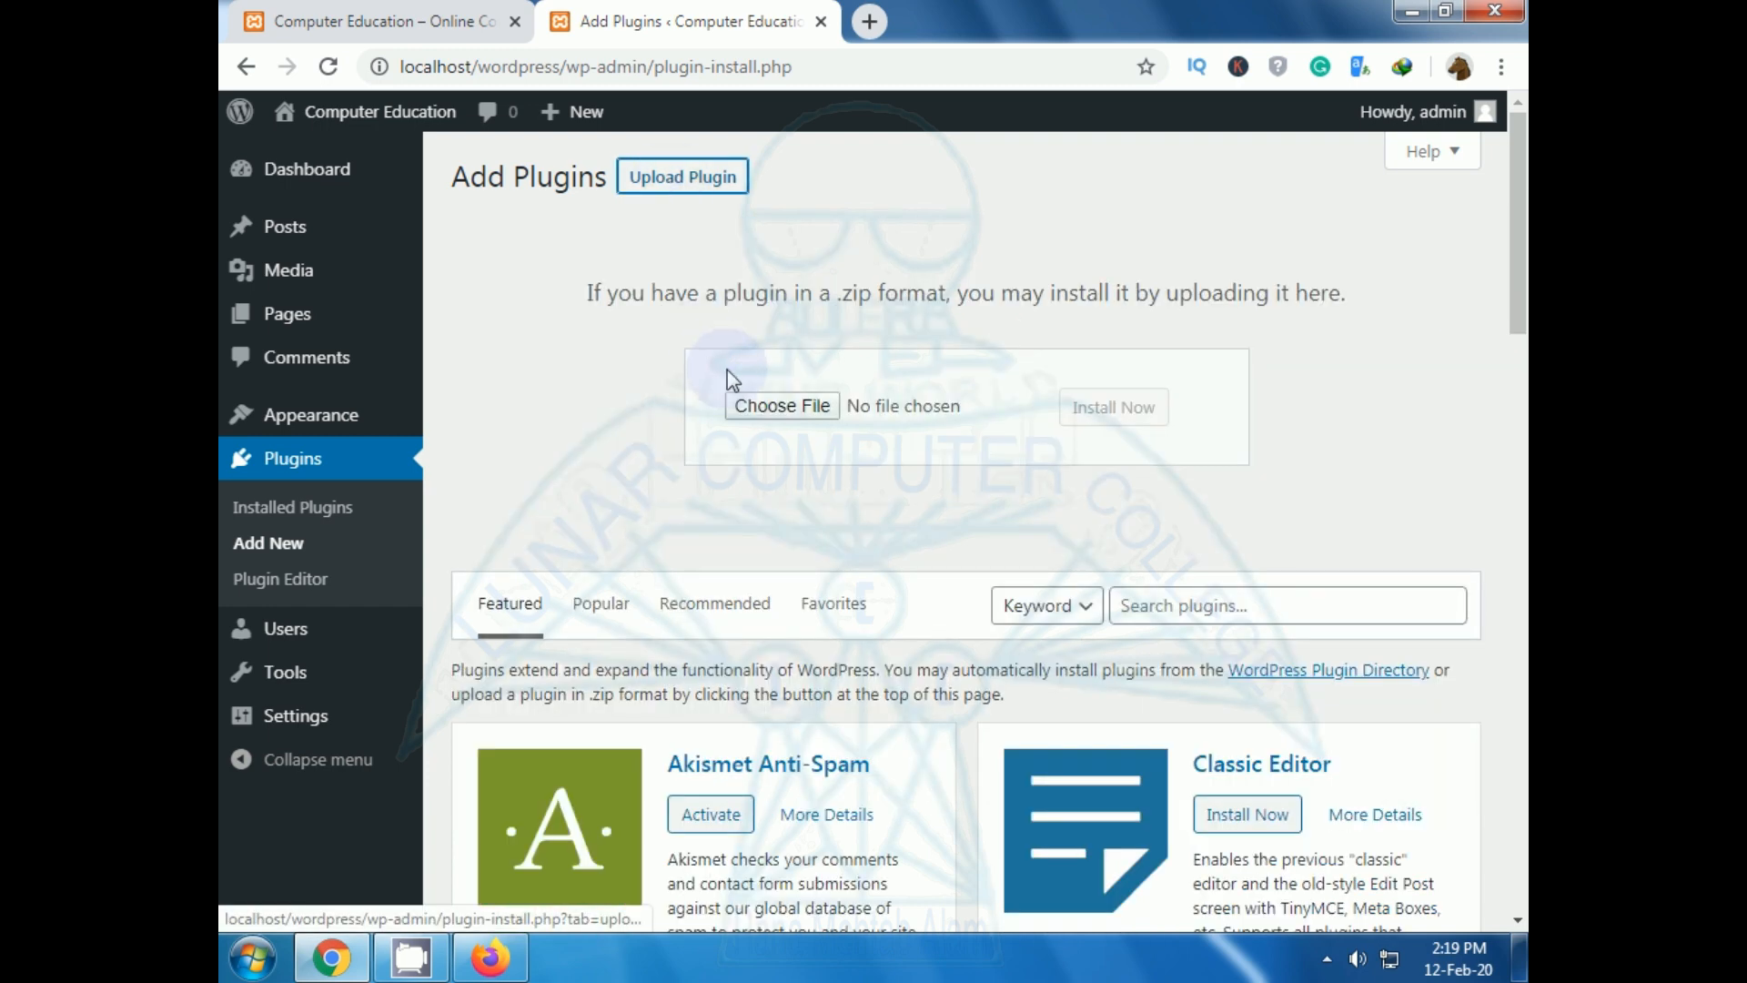
{"action": "left_click", "coordinate": [752, 408]}
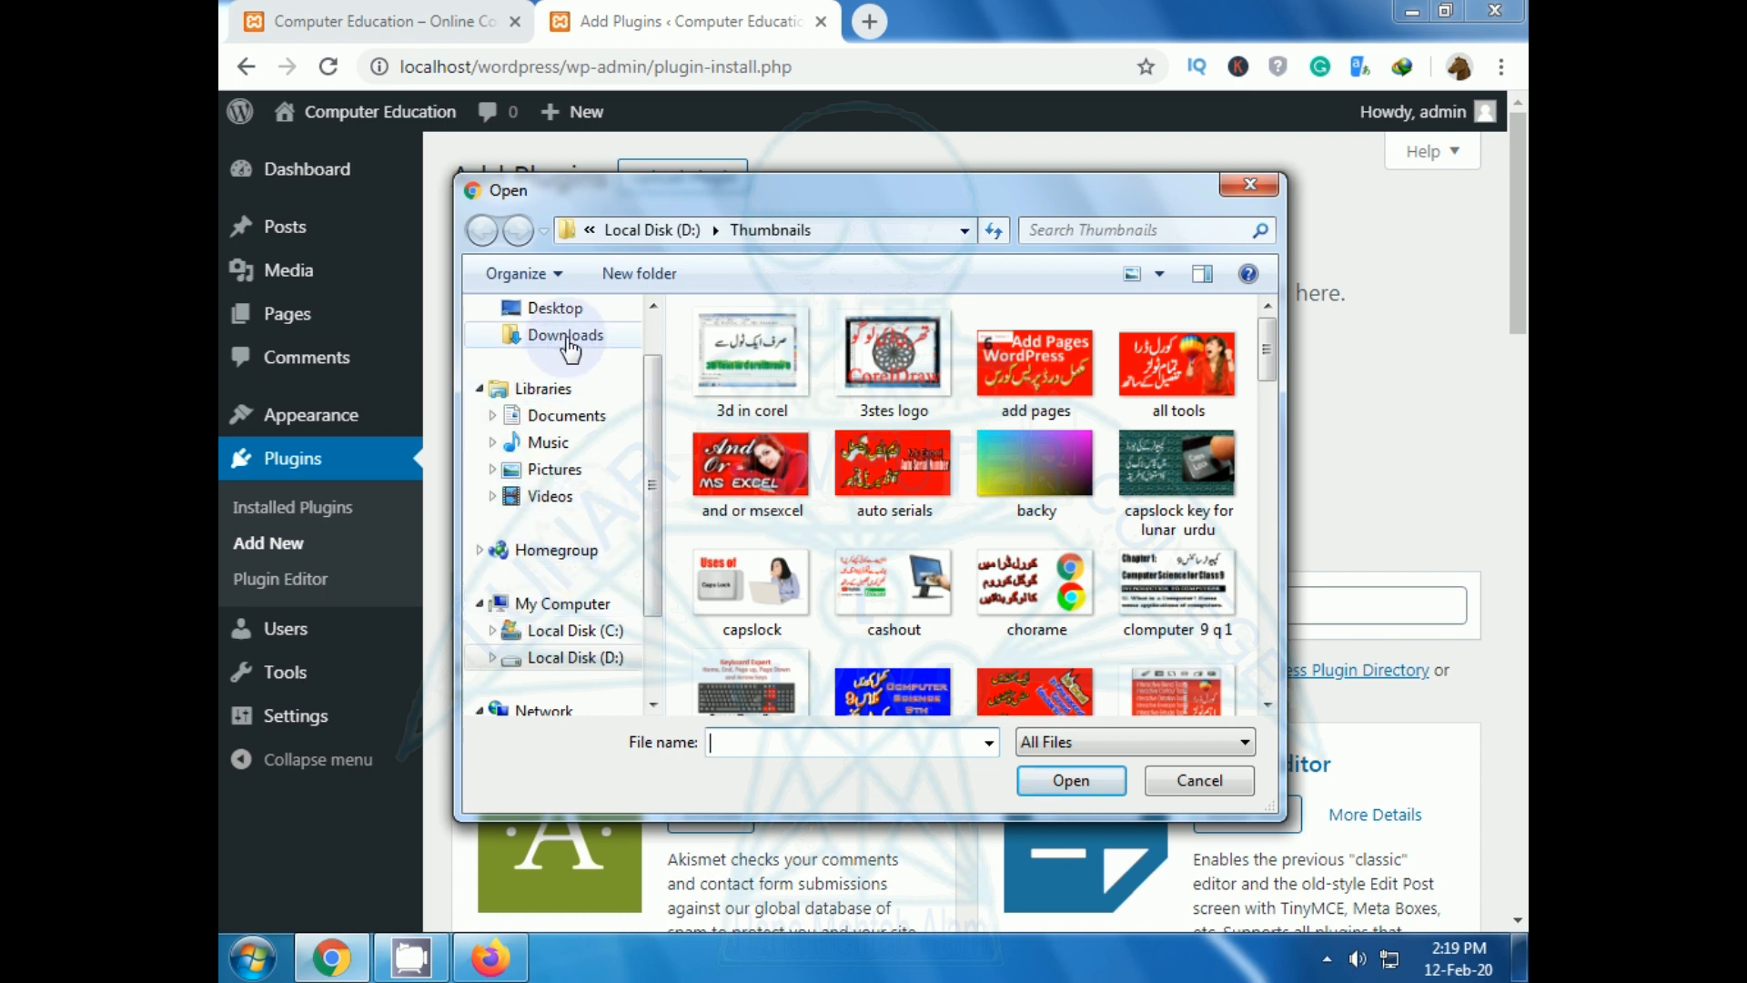
{"action": "left_click", "coordinate": [571, 346]}
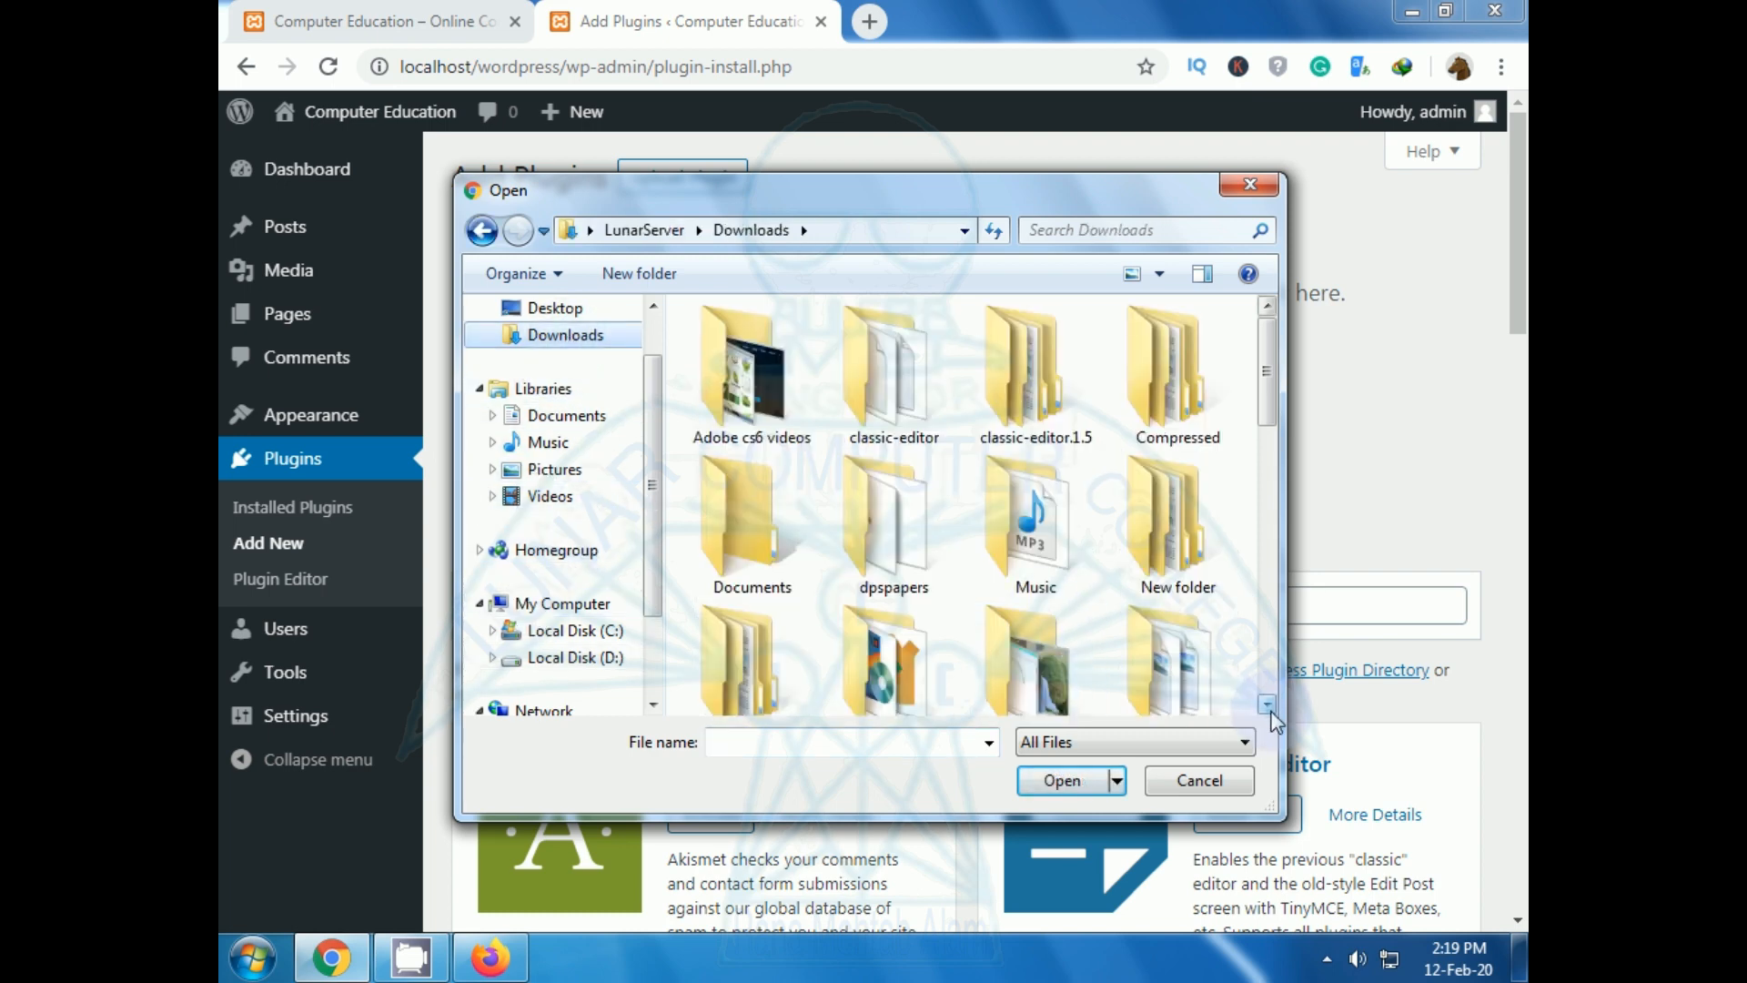
{"action": "left_click", "coordinate": [1268, 707]}
{"action": "left_click", "coordinate": [1267, 714]}
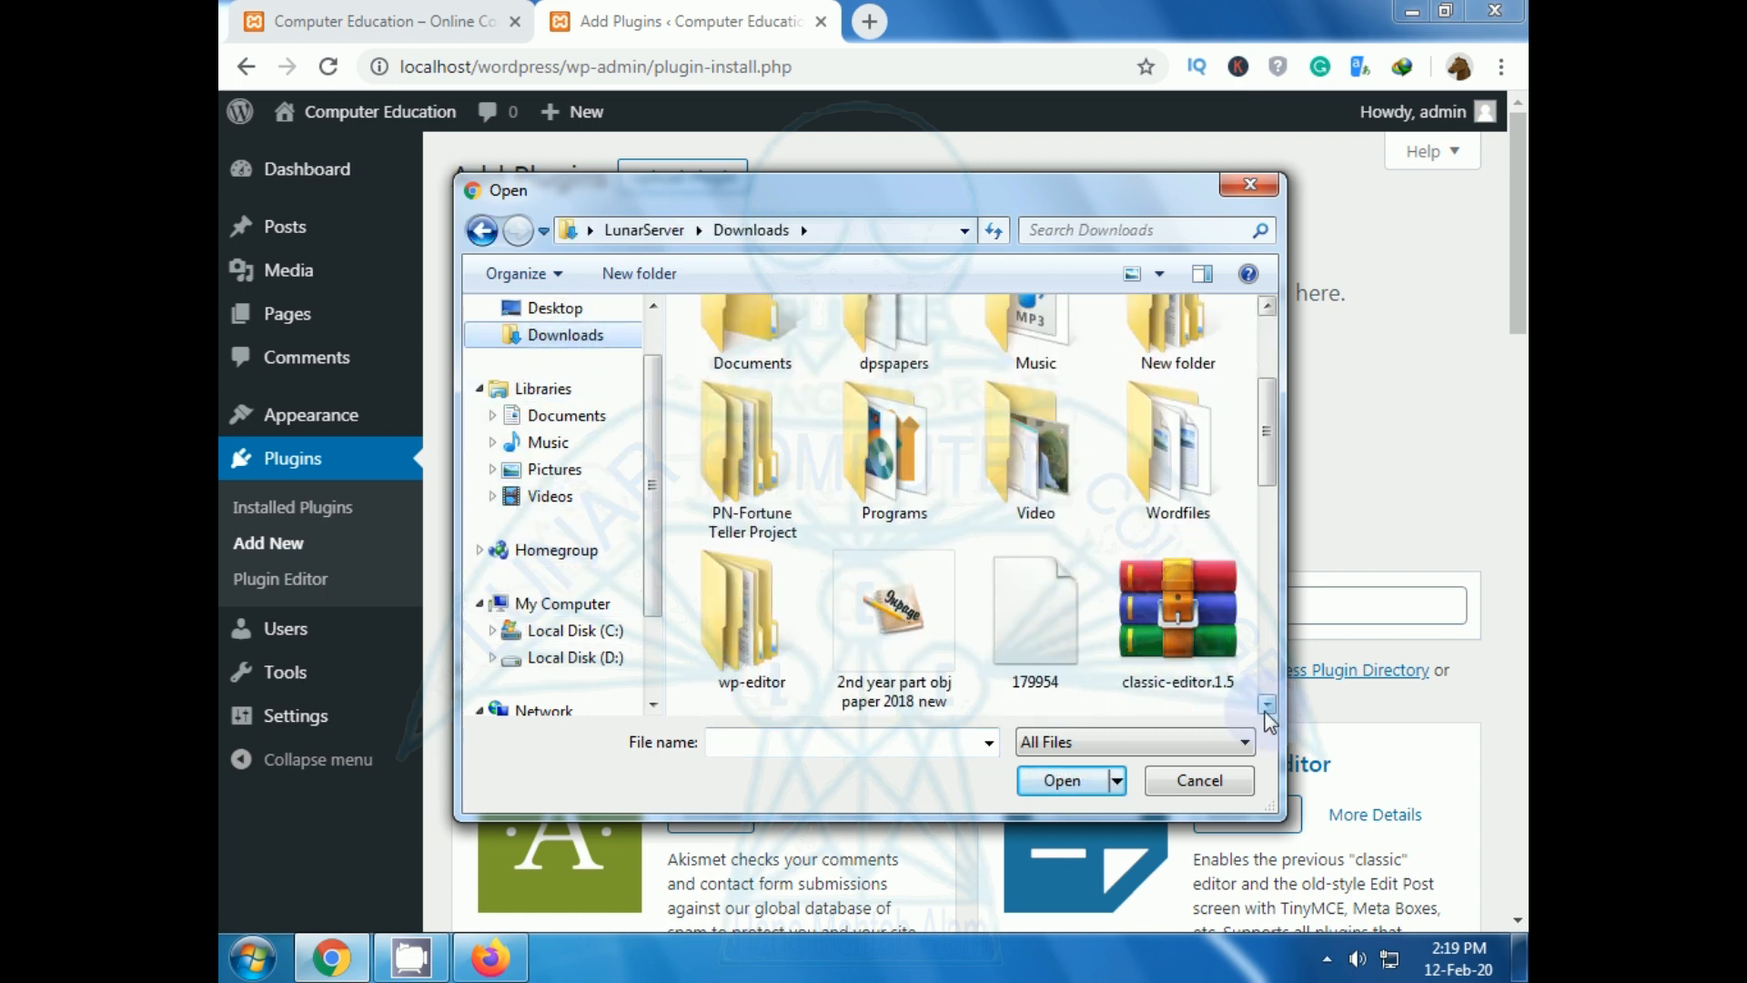
{"action": "left_click", "coordinate": [1176, 617]}
{"action": "key", "text": "c"}
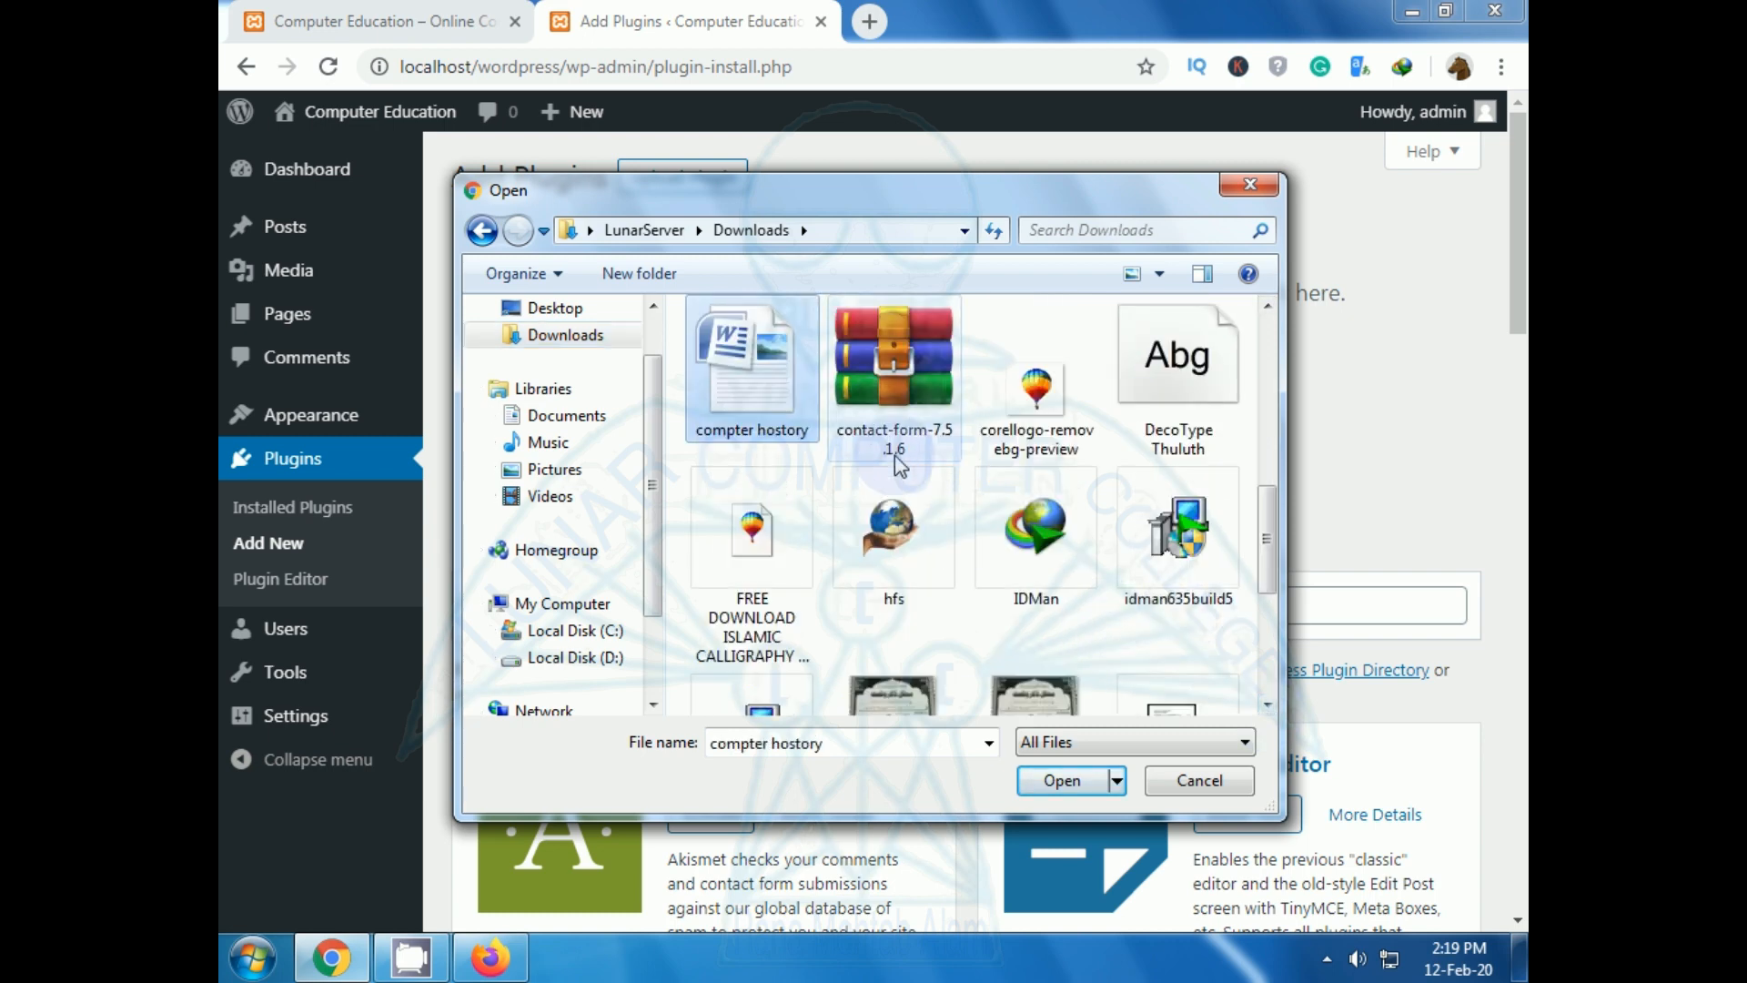
{"action": "left_click", "coordinate": [892, 389]}
{"action": "double_click", "coordinate": [888, 382]}
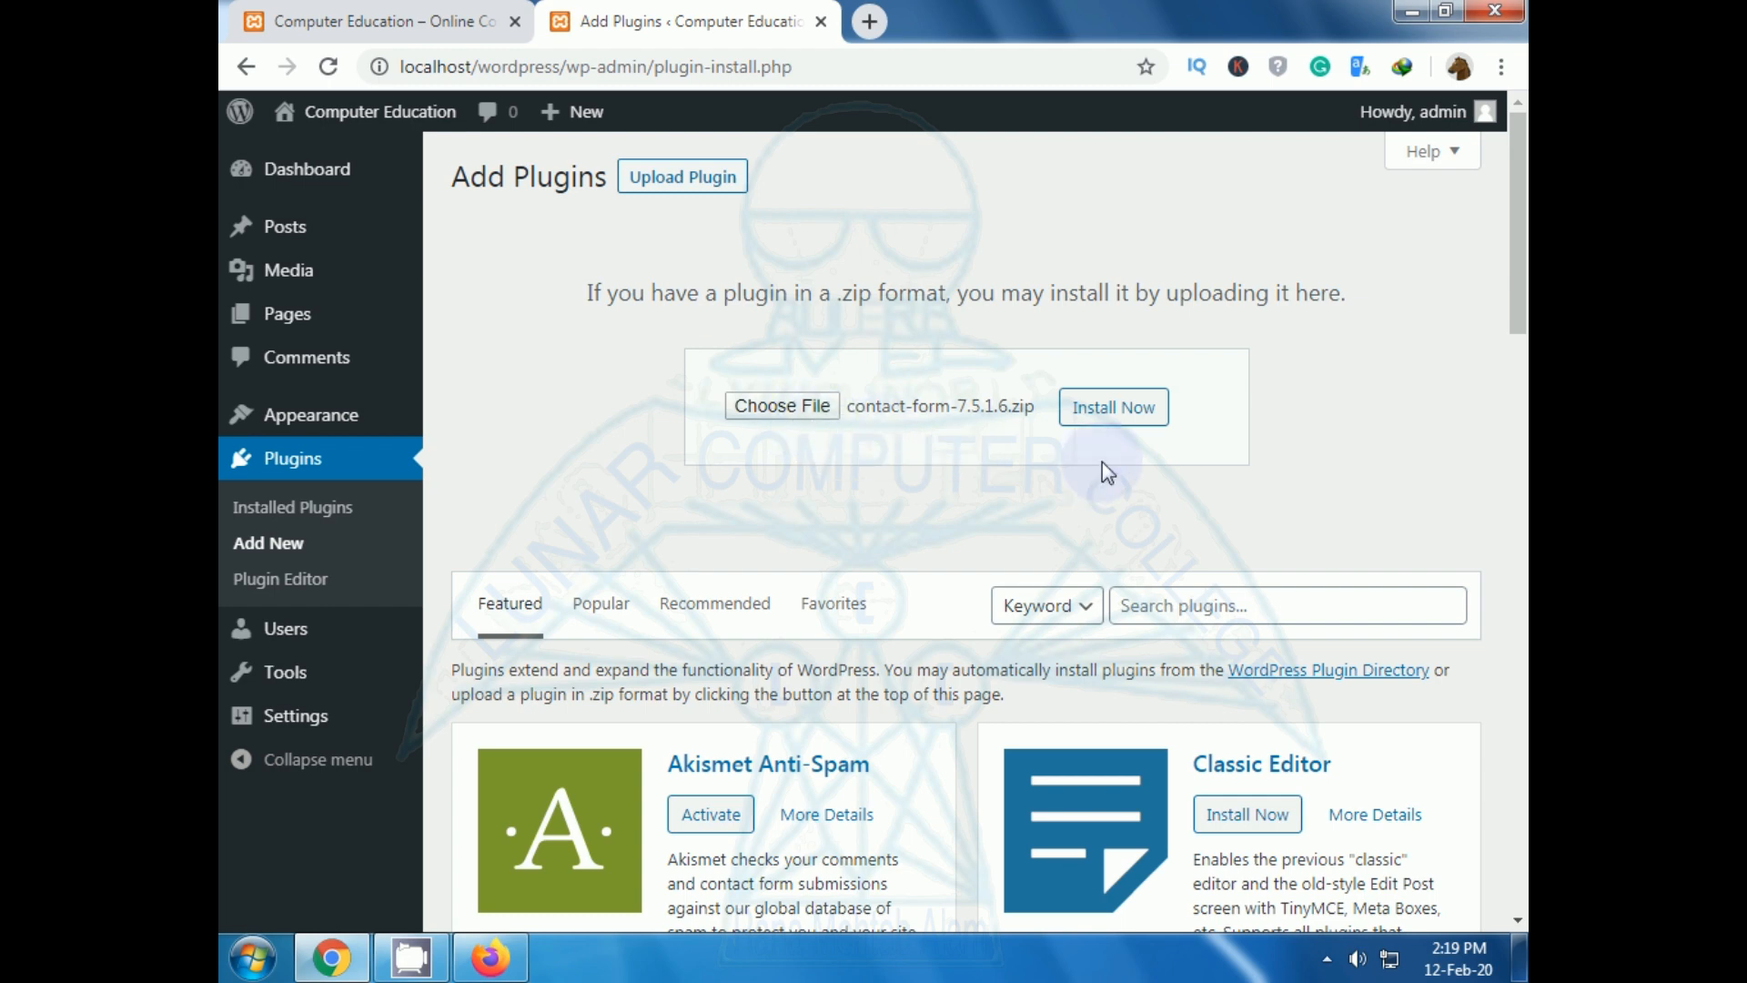
Install and activate Contact Form 7 5.1.6, then open its Settings from the Plugins list.
{"action": "left_click", "coordinate": [1121, 417]}
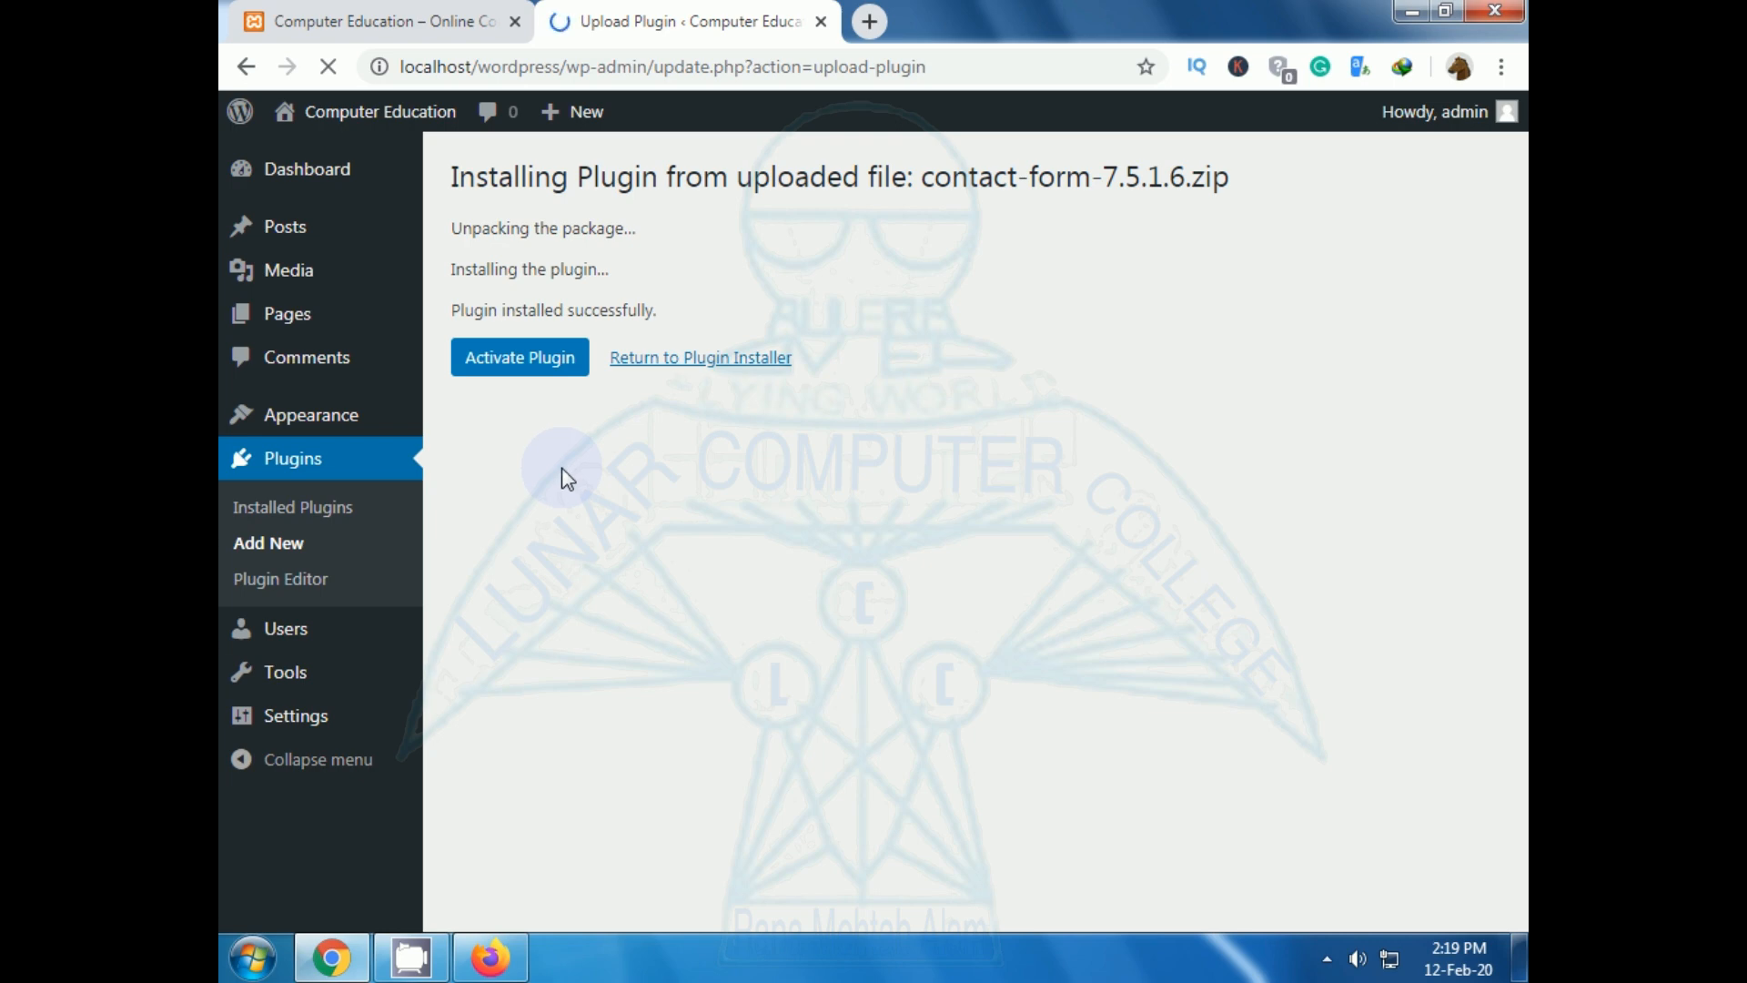
{"action": "left_click", "coordinate": [528, 373]}
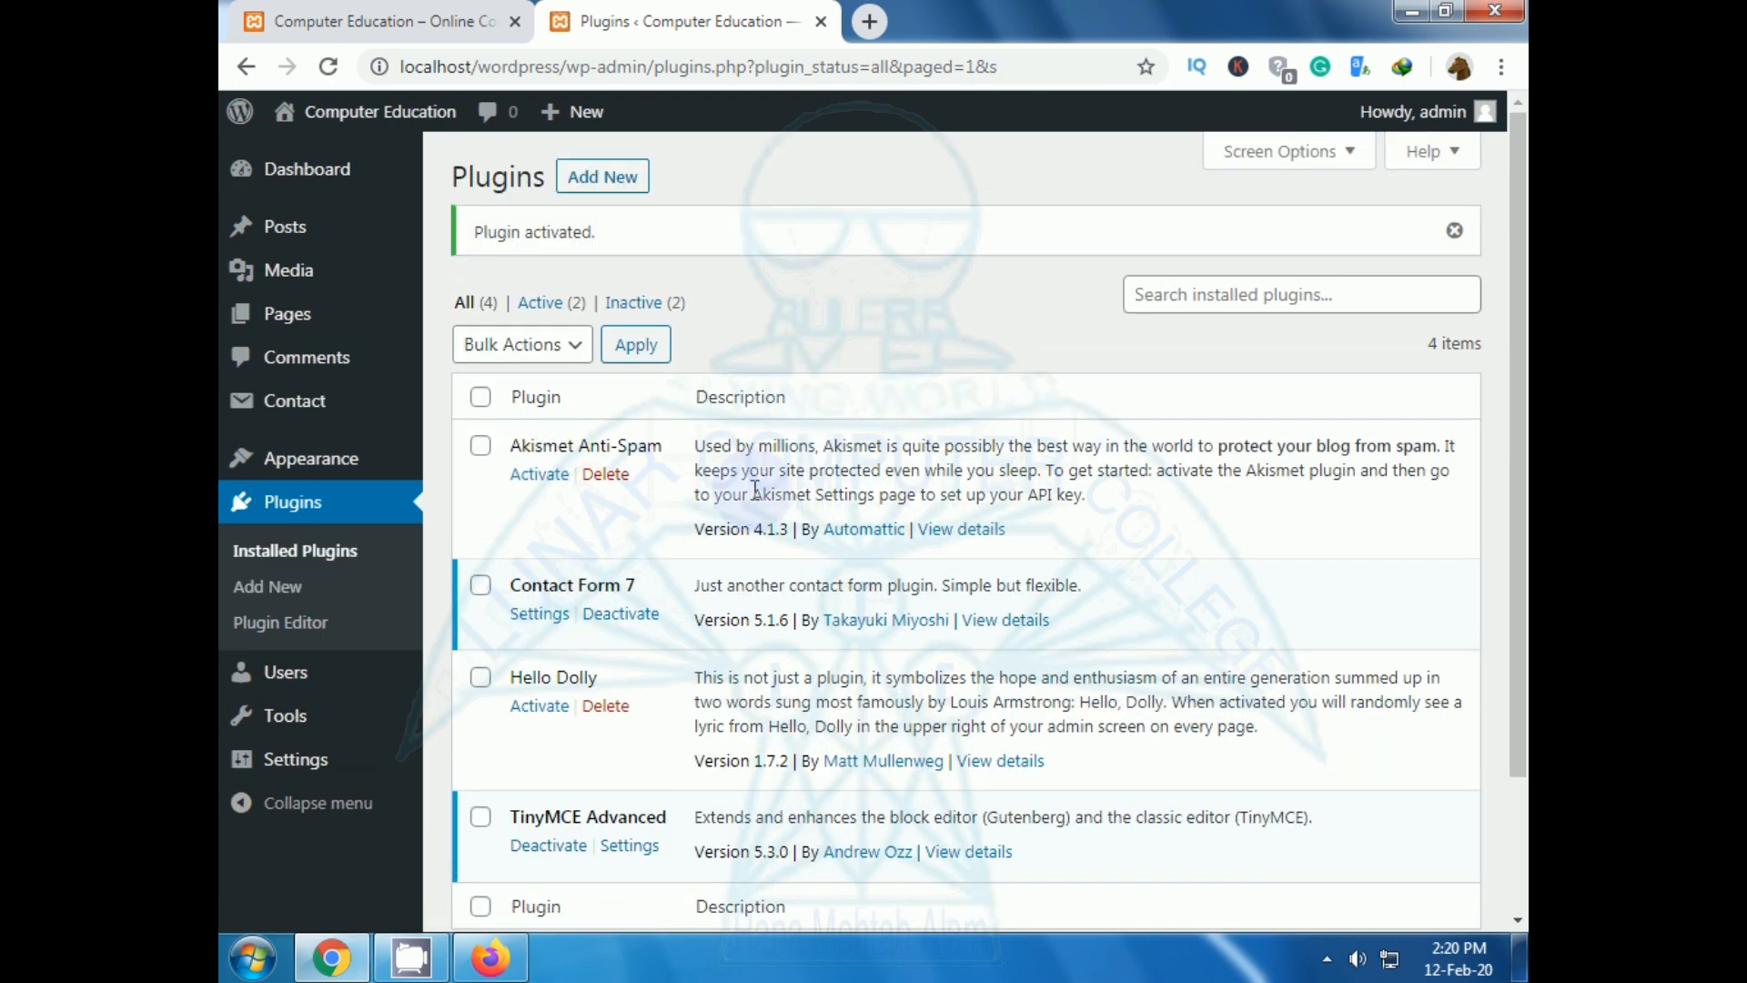
{"action": "scroll", "coordinate": [773, 482], "scroll_direction": "down", "scroll_amount": 2}
{"action": "scroll", "coordinate": [797, 478], "scroll_direction": "up", "scroll_amount": 2}
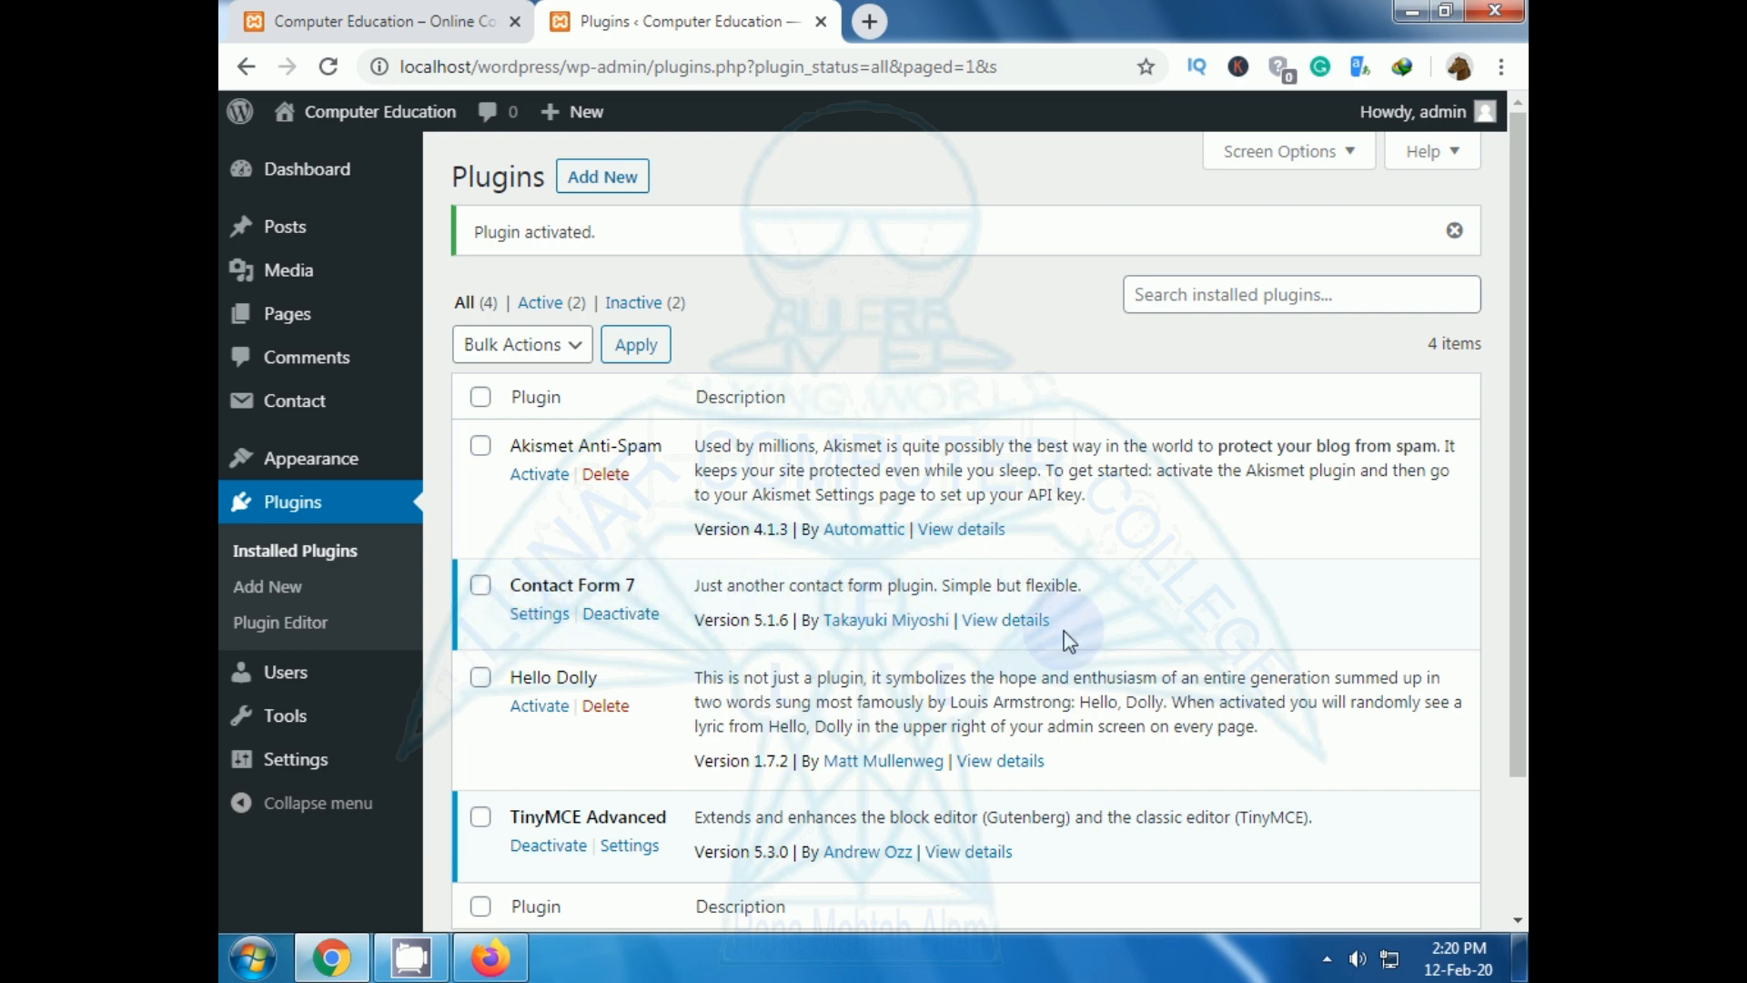
{"action": "left_click", "coordinate": [538, 617]}
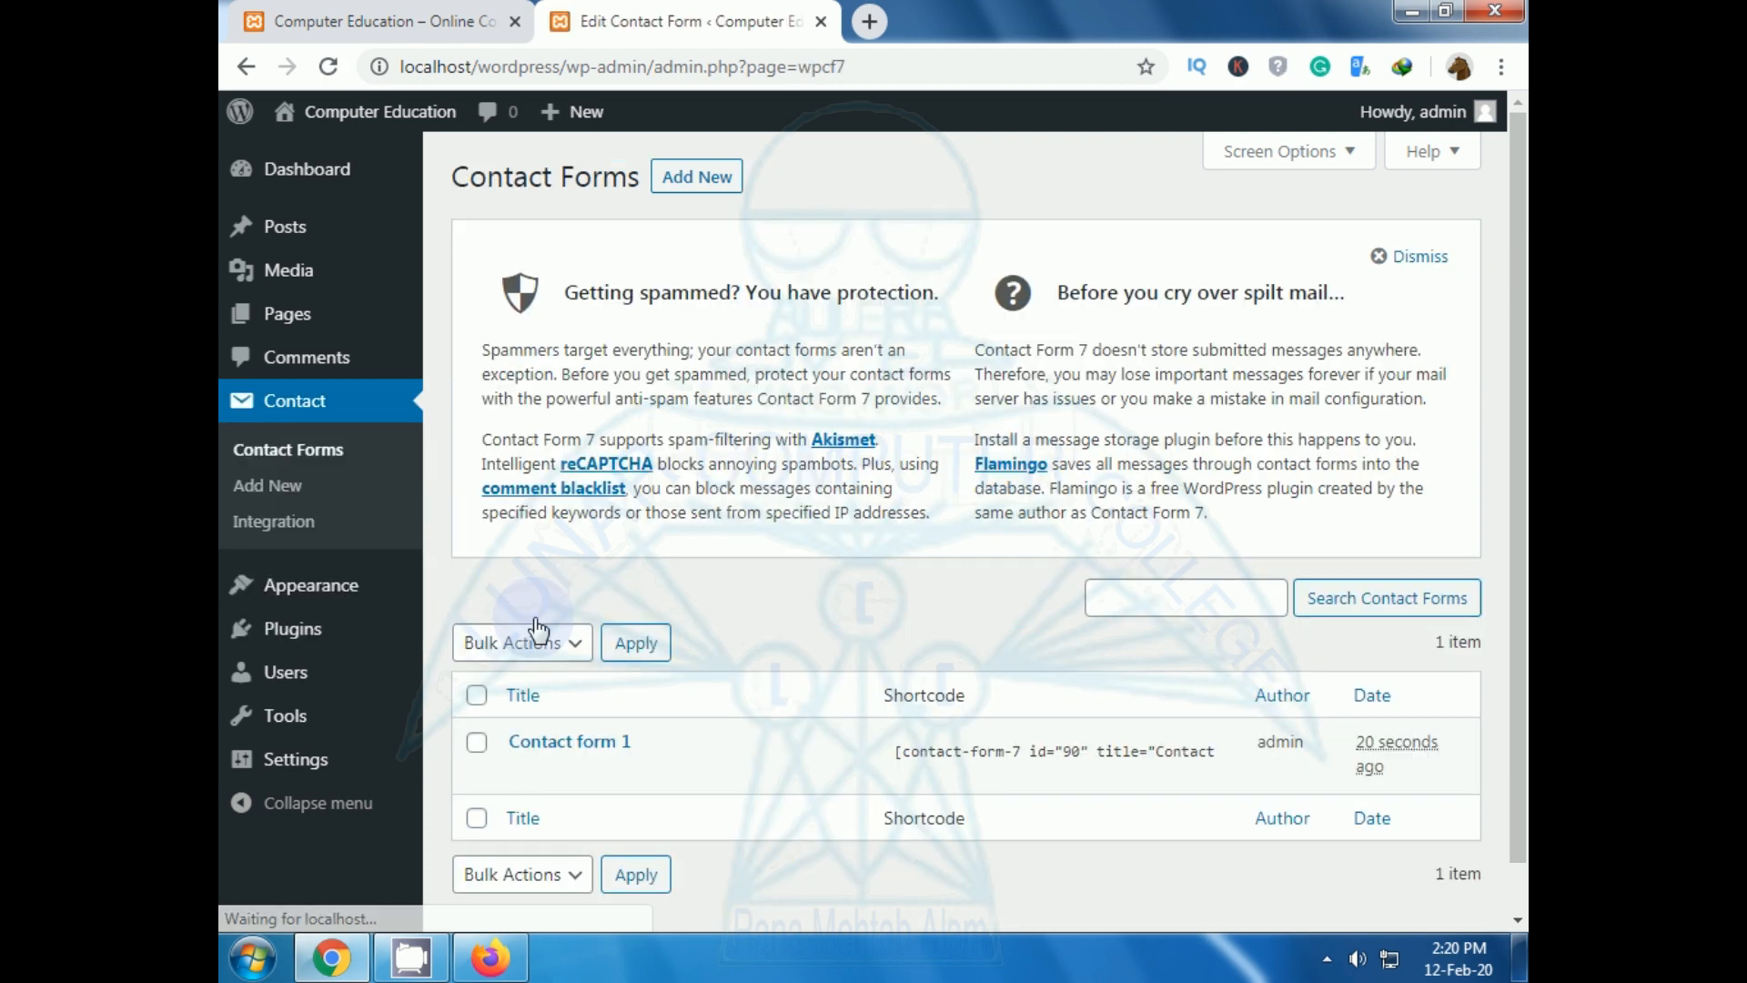
Copy the Contact form 1 shortcode, then go to Pages > All Pages.
{"action": "scroll", "coordinate": [744, 669], "scroll_direction": "down", "scroll_amount": 1}
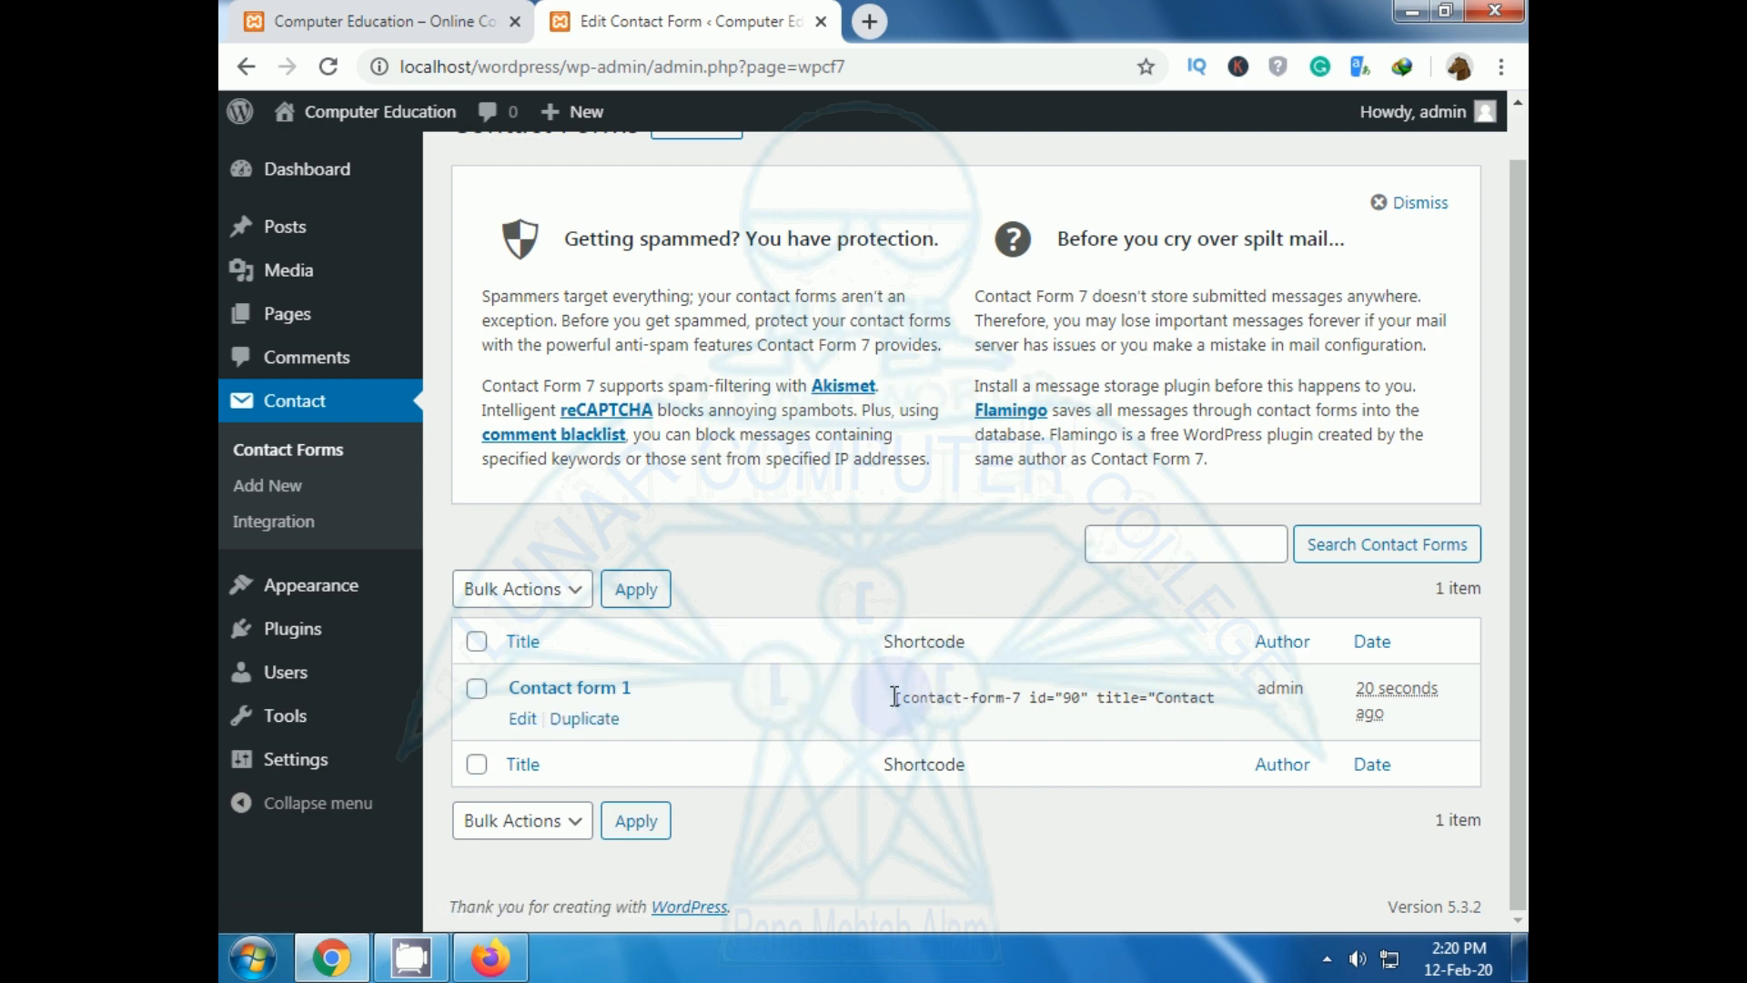
{"action": "left_click", "coordinate": [896, 697]}
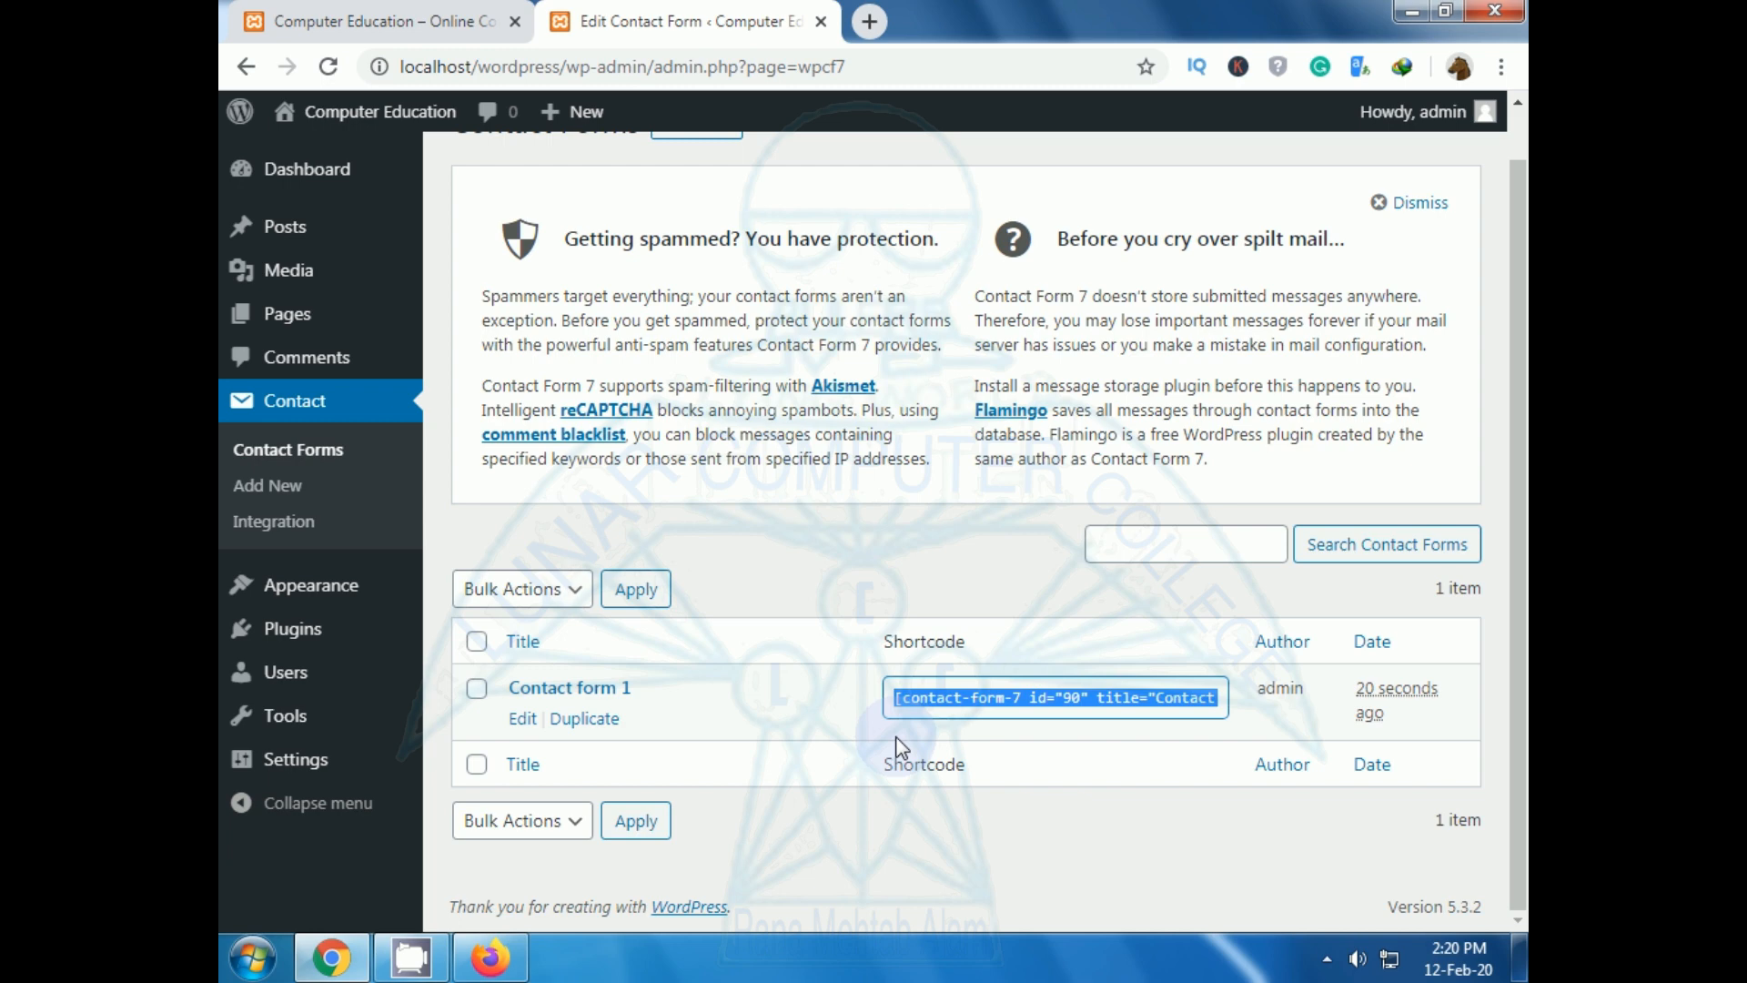
{"action": "right_click", "coordinate": [946, 697]}
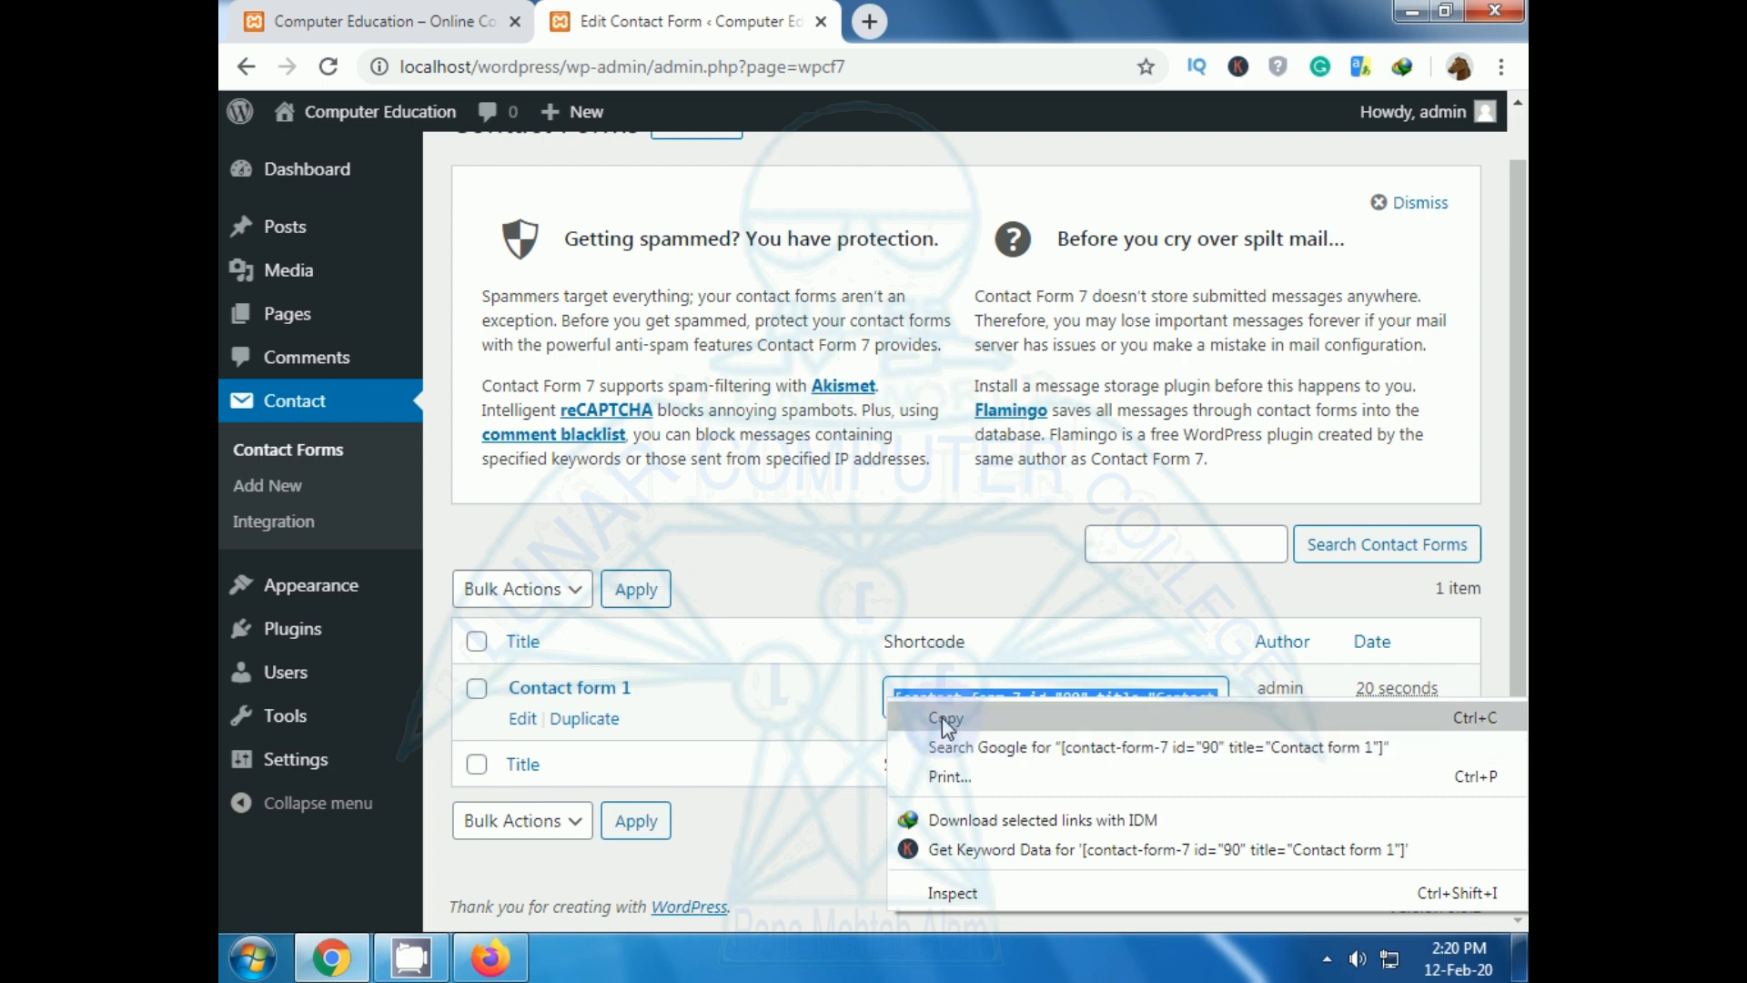
{"action": "left_click", "coordinate": [942, 717]}
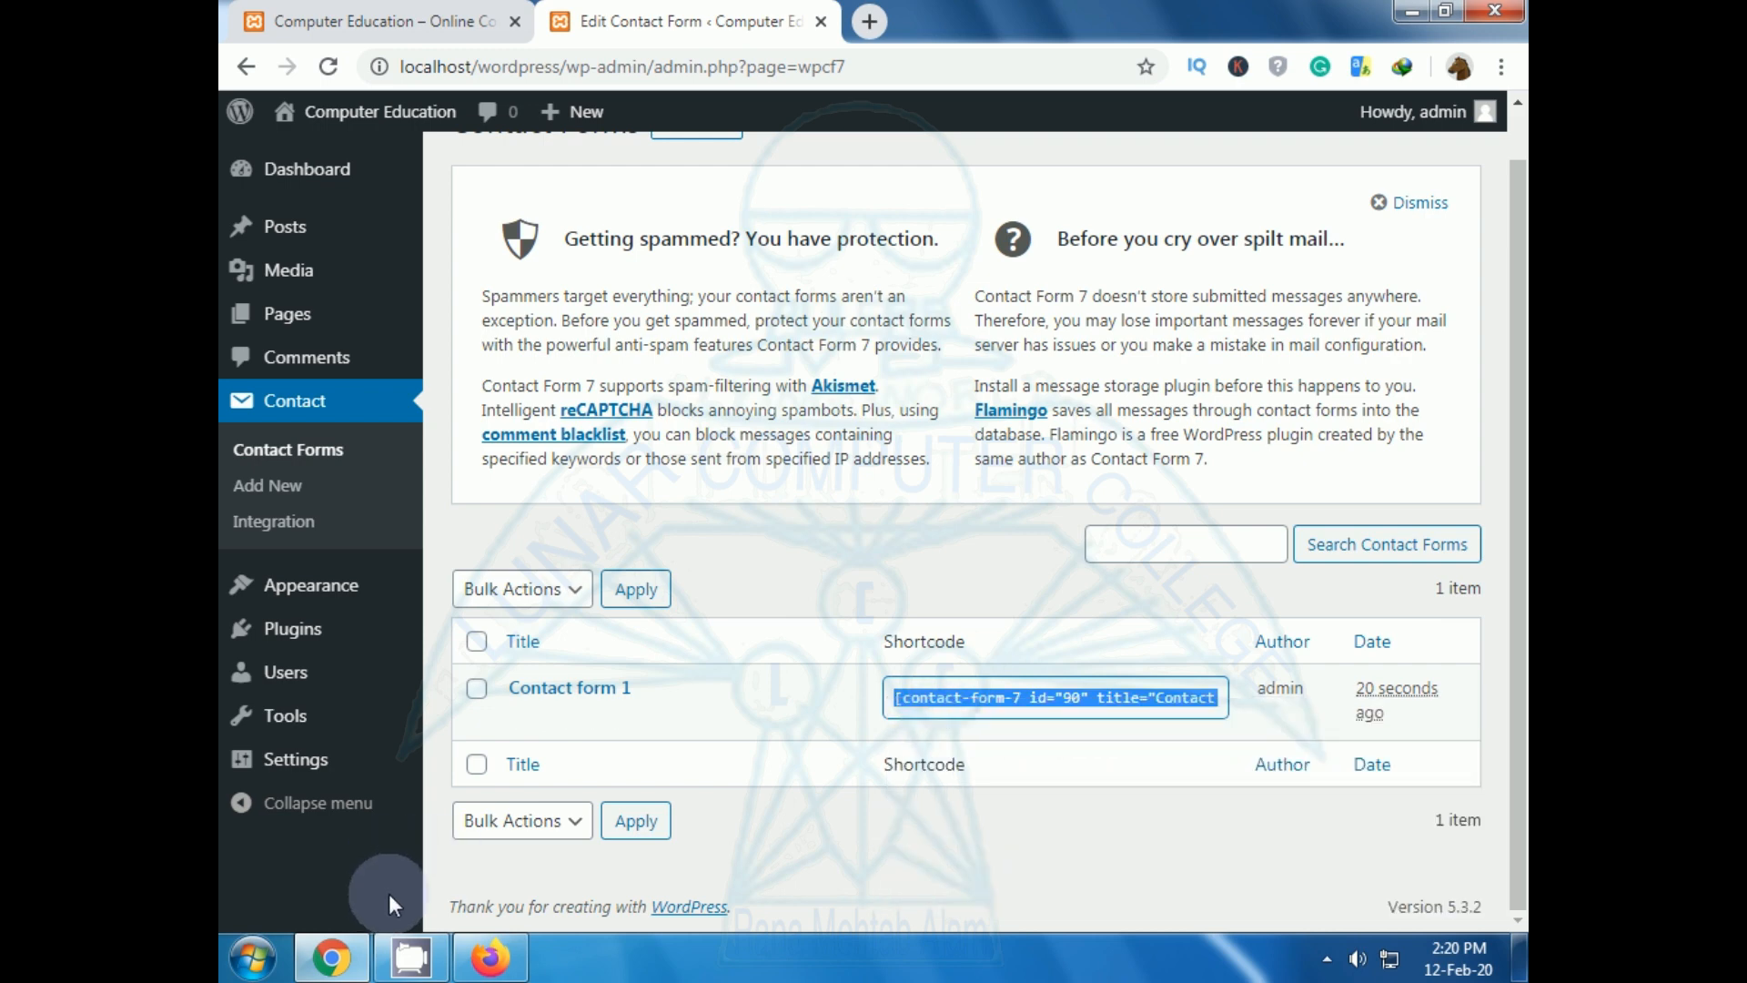
{"action": "left_click", "coordinate": [295, 318]}
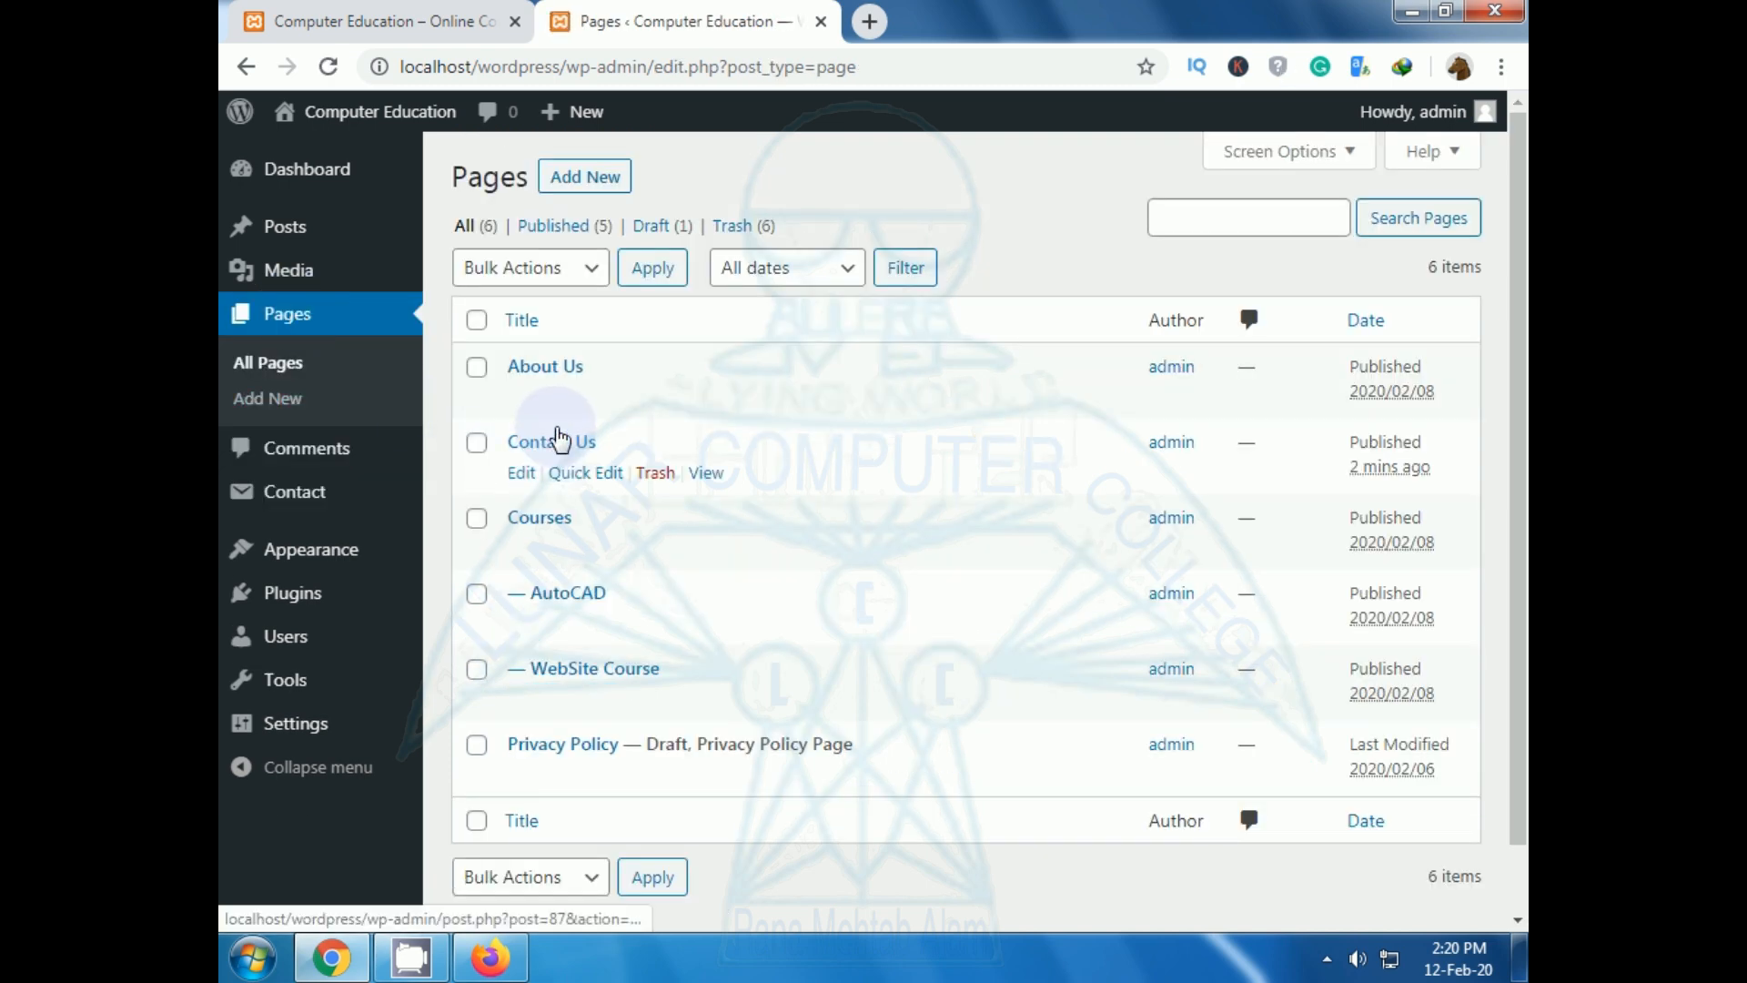
Paste the [contact-form-7 id="90"] shortcode into the Contact Us page's empty paragraph and update the page.
{"action": "left_click", "coordinate": [521, 474]}
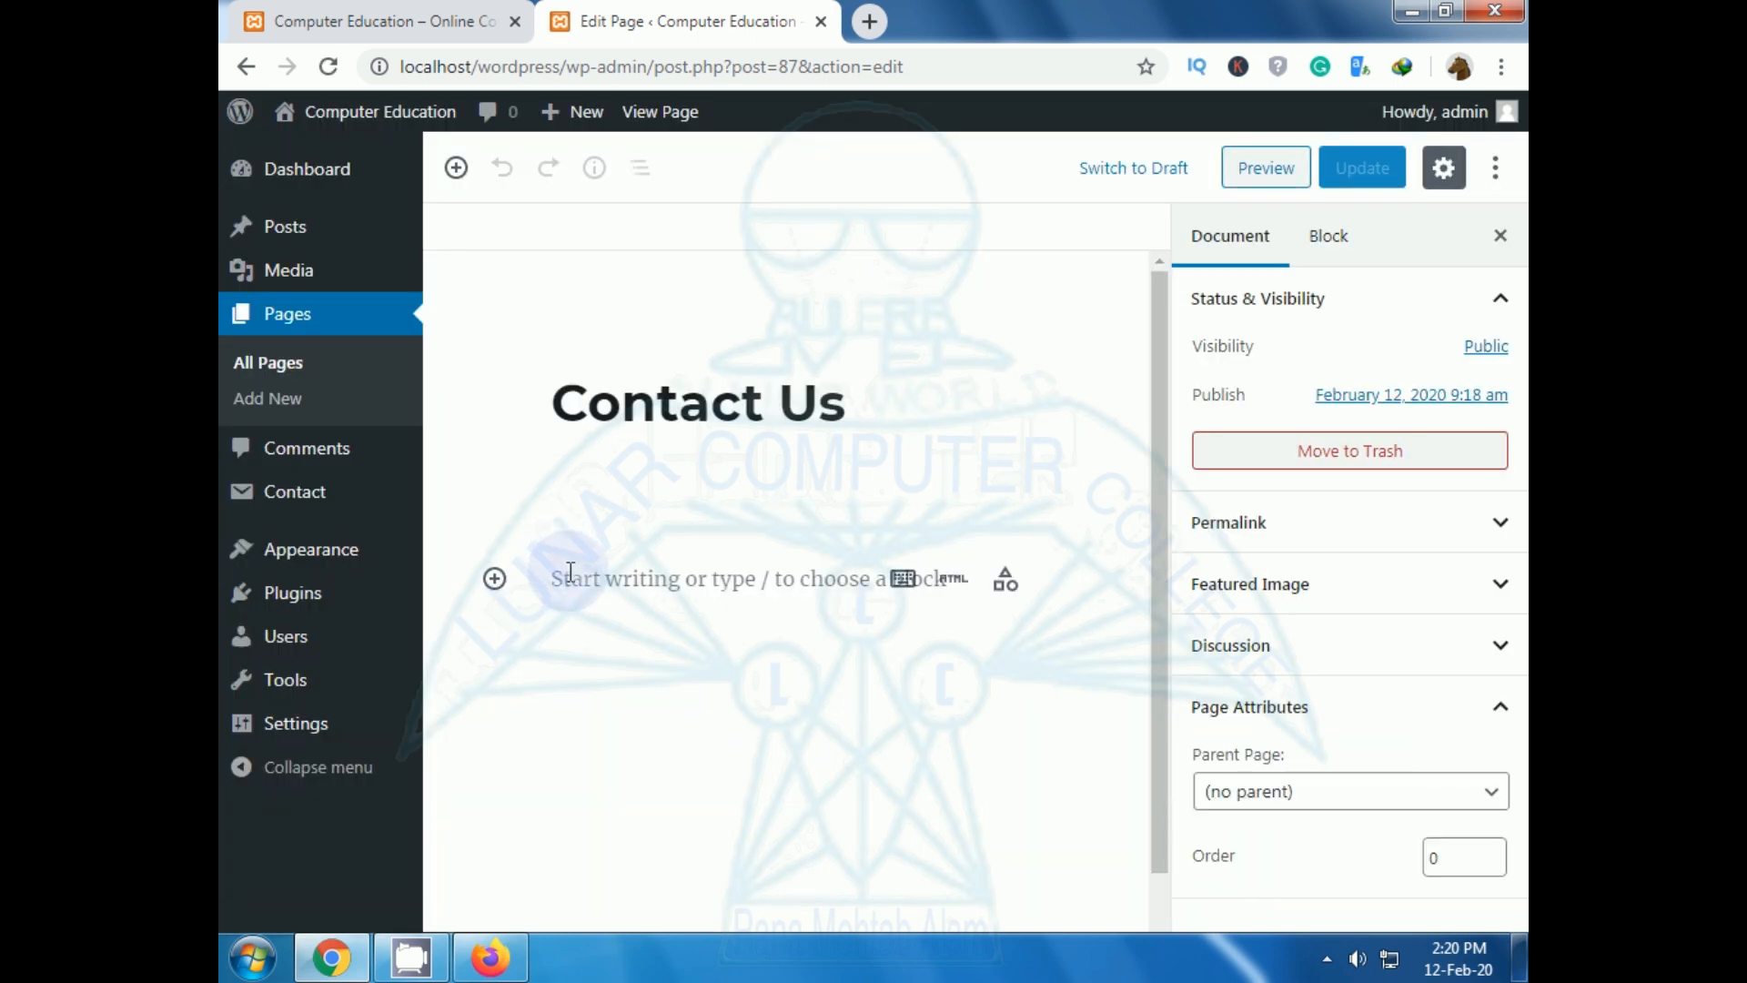
{"action": "left_click", "coordinate": [571, 572]}
{"action": "right_click", "coordinate": [561, 575]}
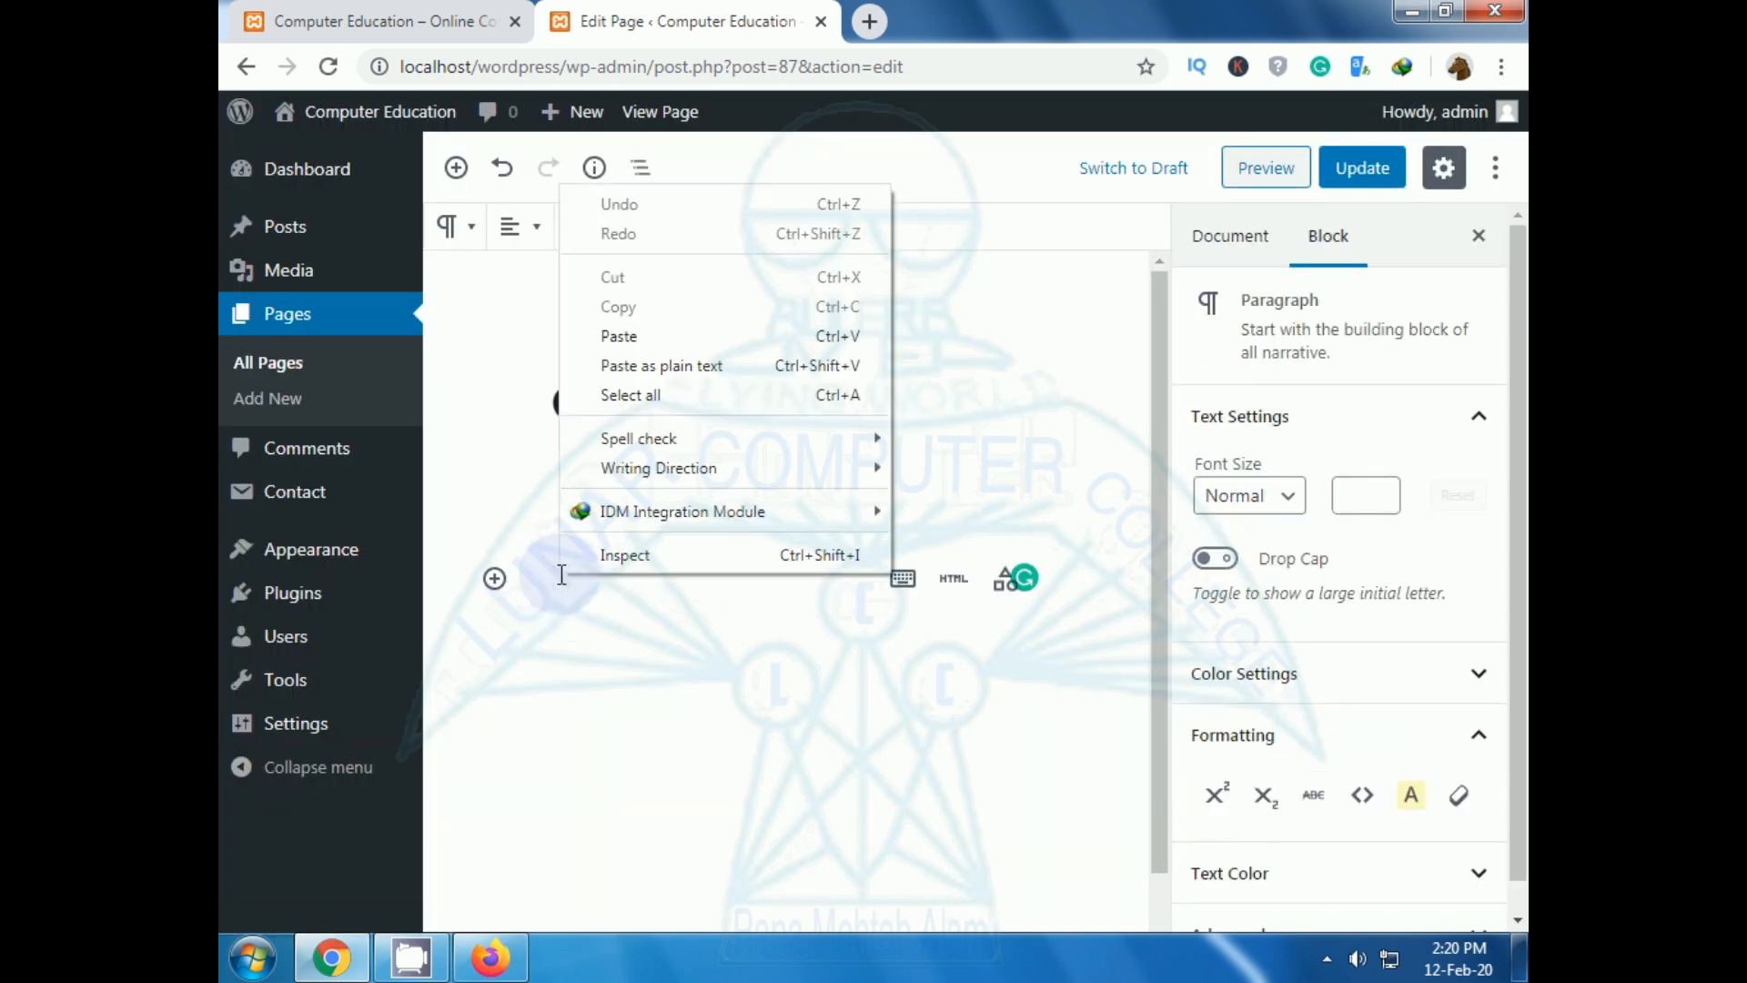
{"action": "left_click", "coordinate": [637, 337]}
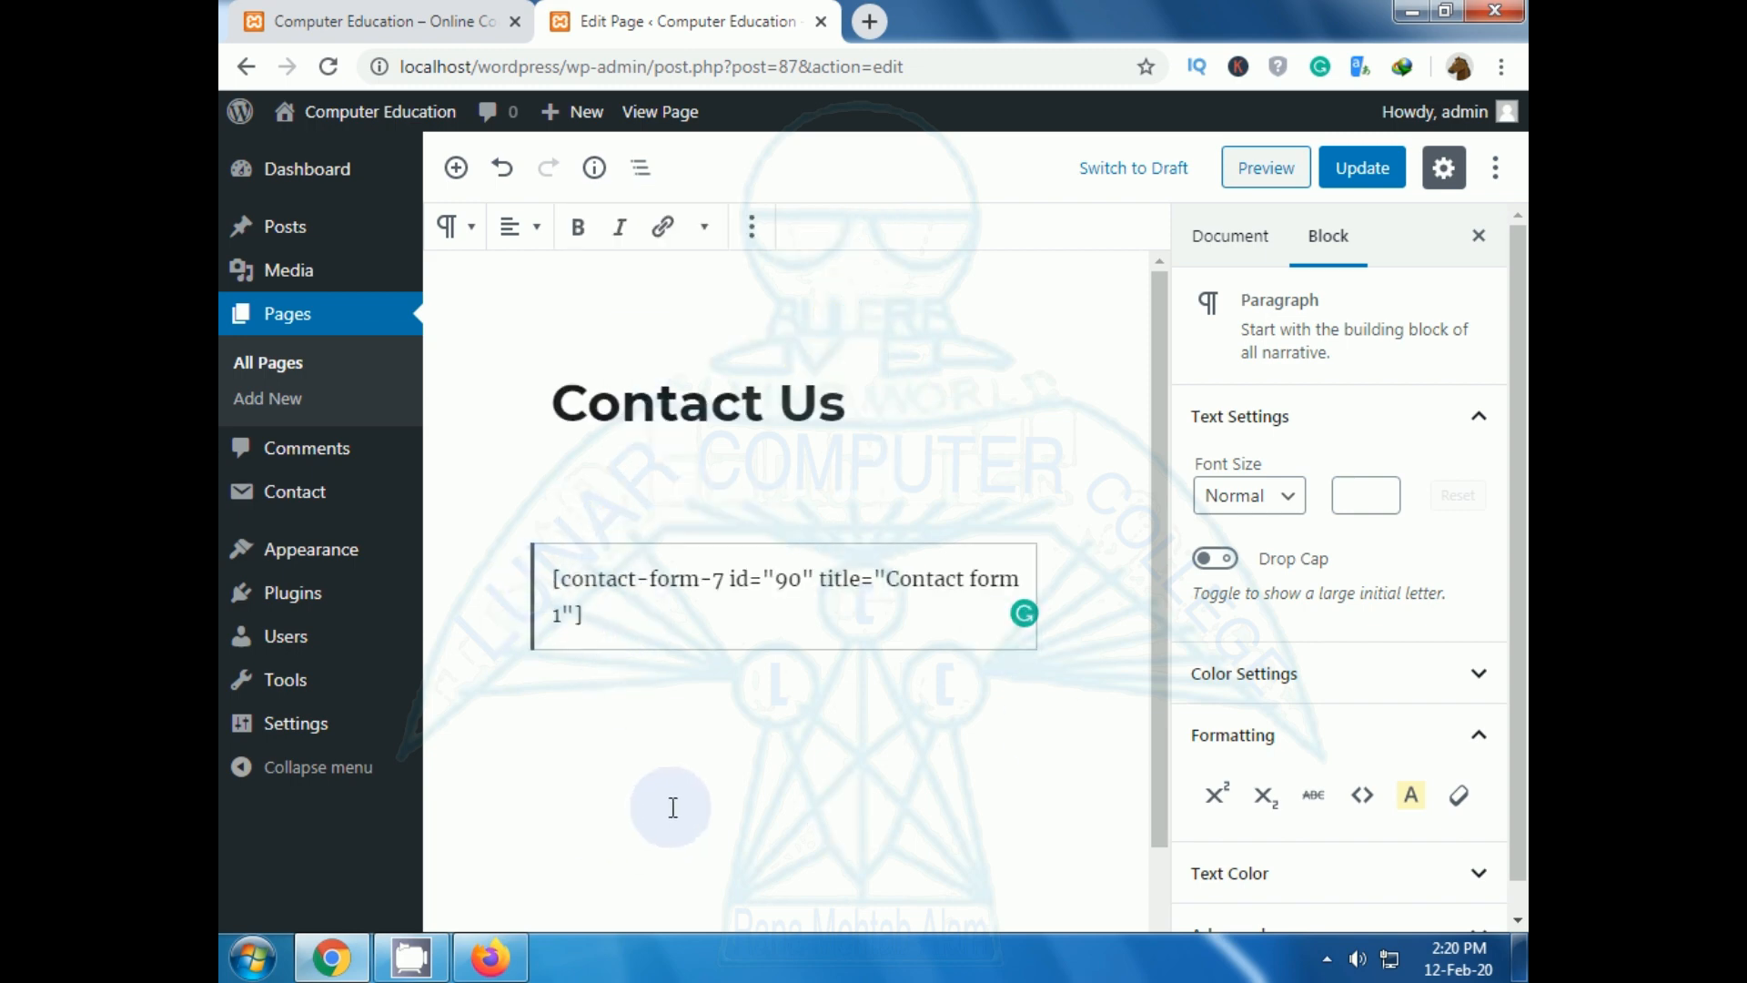
{"action": "left_click", "coordinate": [1360, 170]}
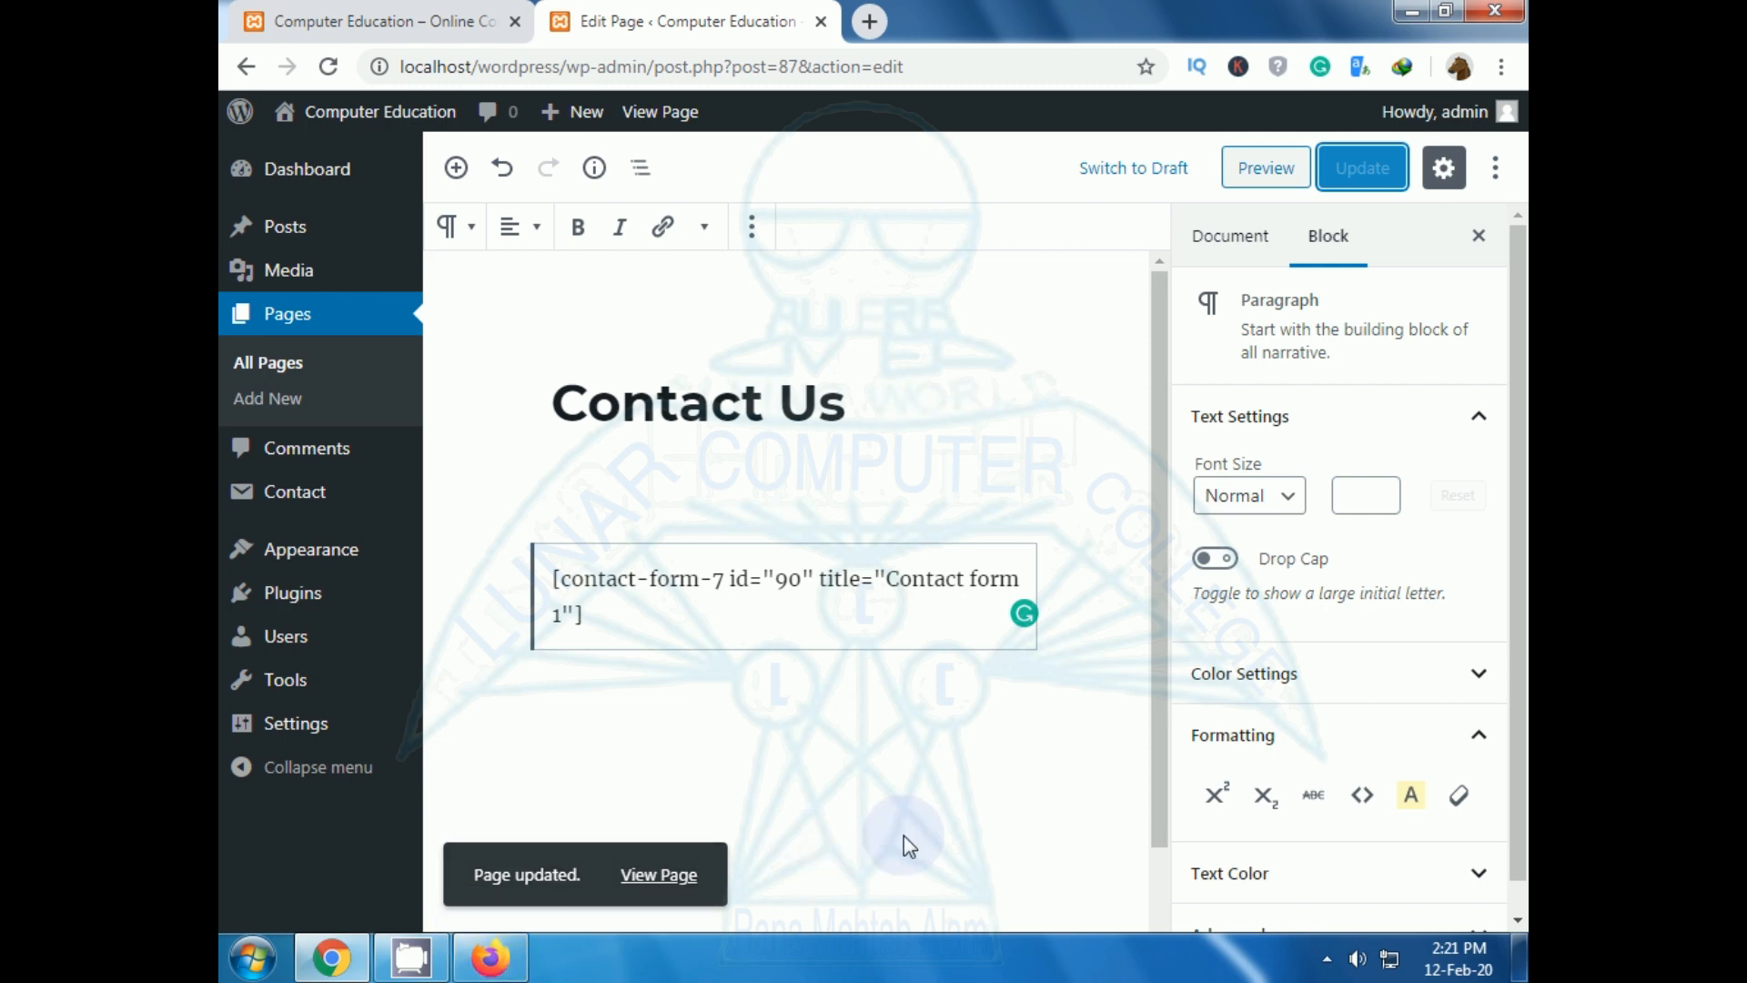
Reload the live site and open the new Contact Us page from the Pages list.
{"action": "left_click", "coordinate": [389, 16]}
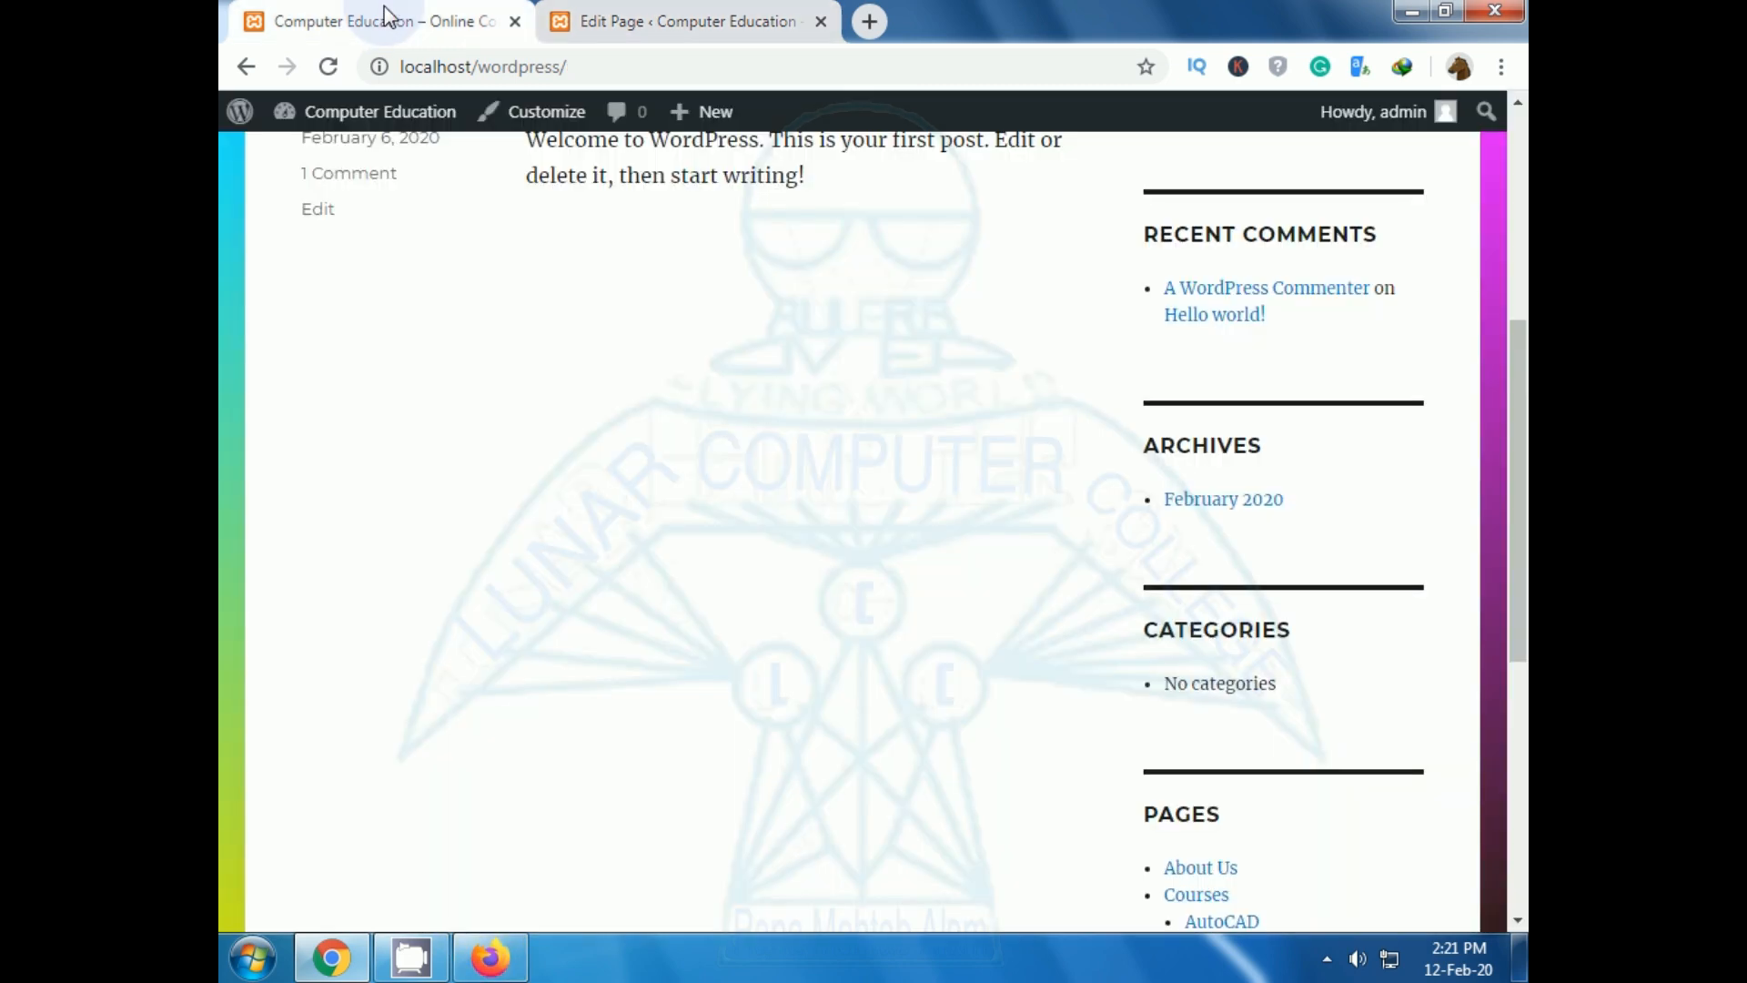
{"action": "left_click", "coordinate": [329, 66]}
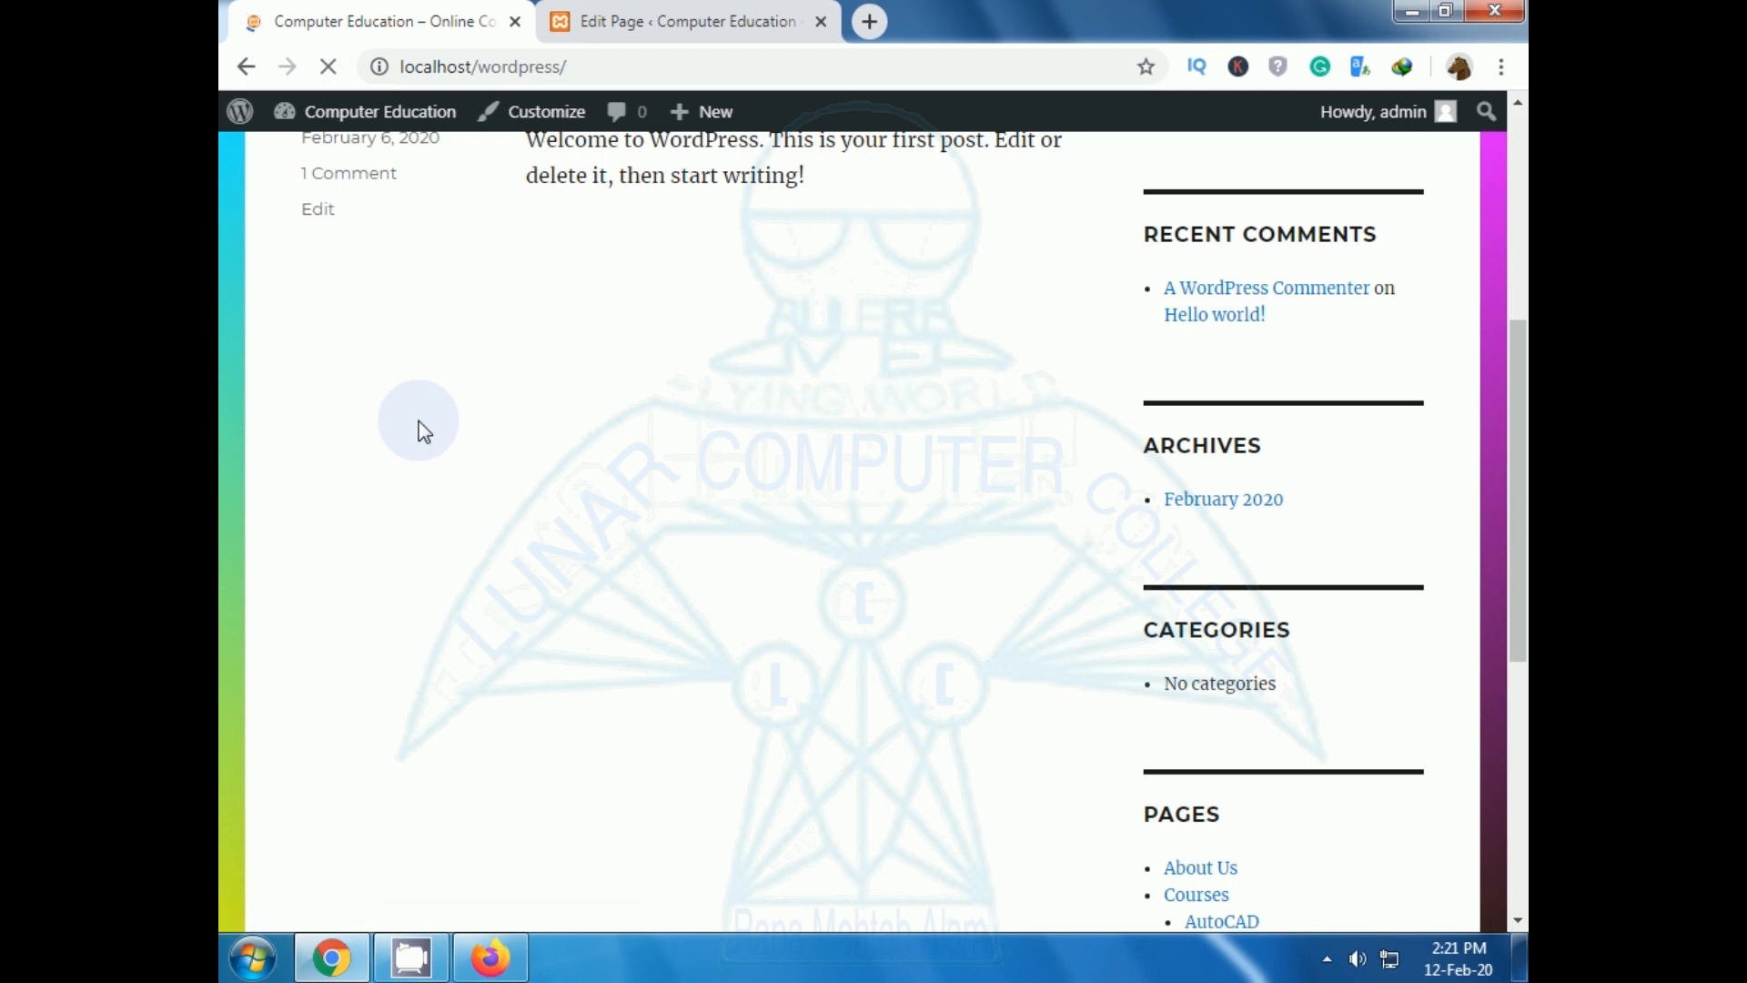
{"action": "scroll", "coordinate": [433, 421], "scroll_direction": "down", "scroll_amount": 4}
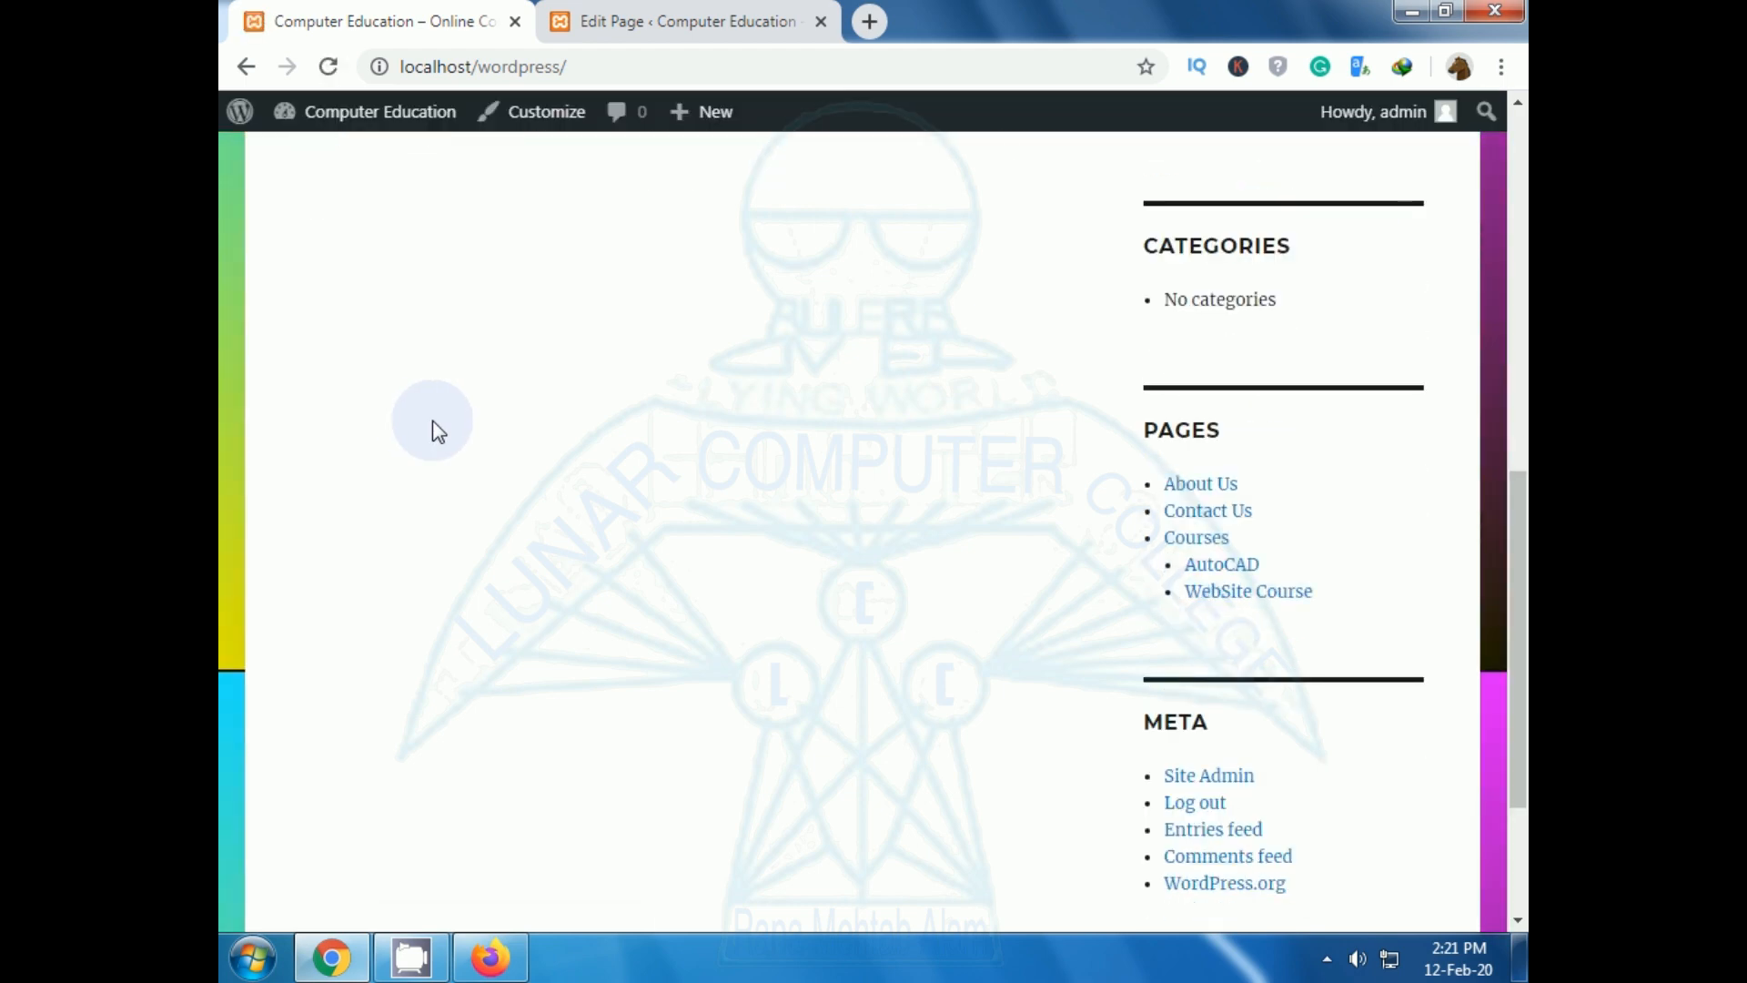
{"action": "left_click", "coordinate": [1222, 529]}
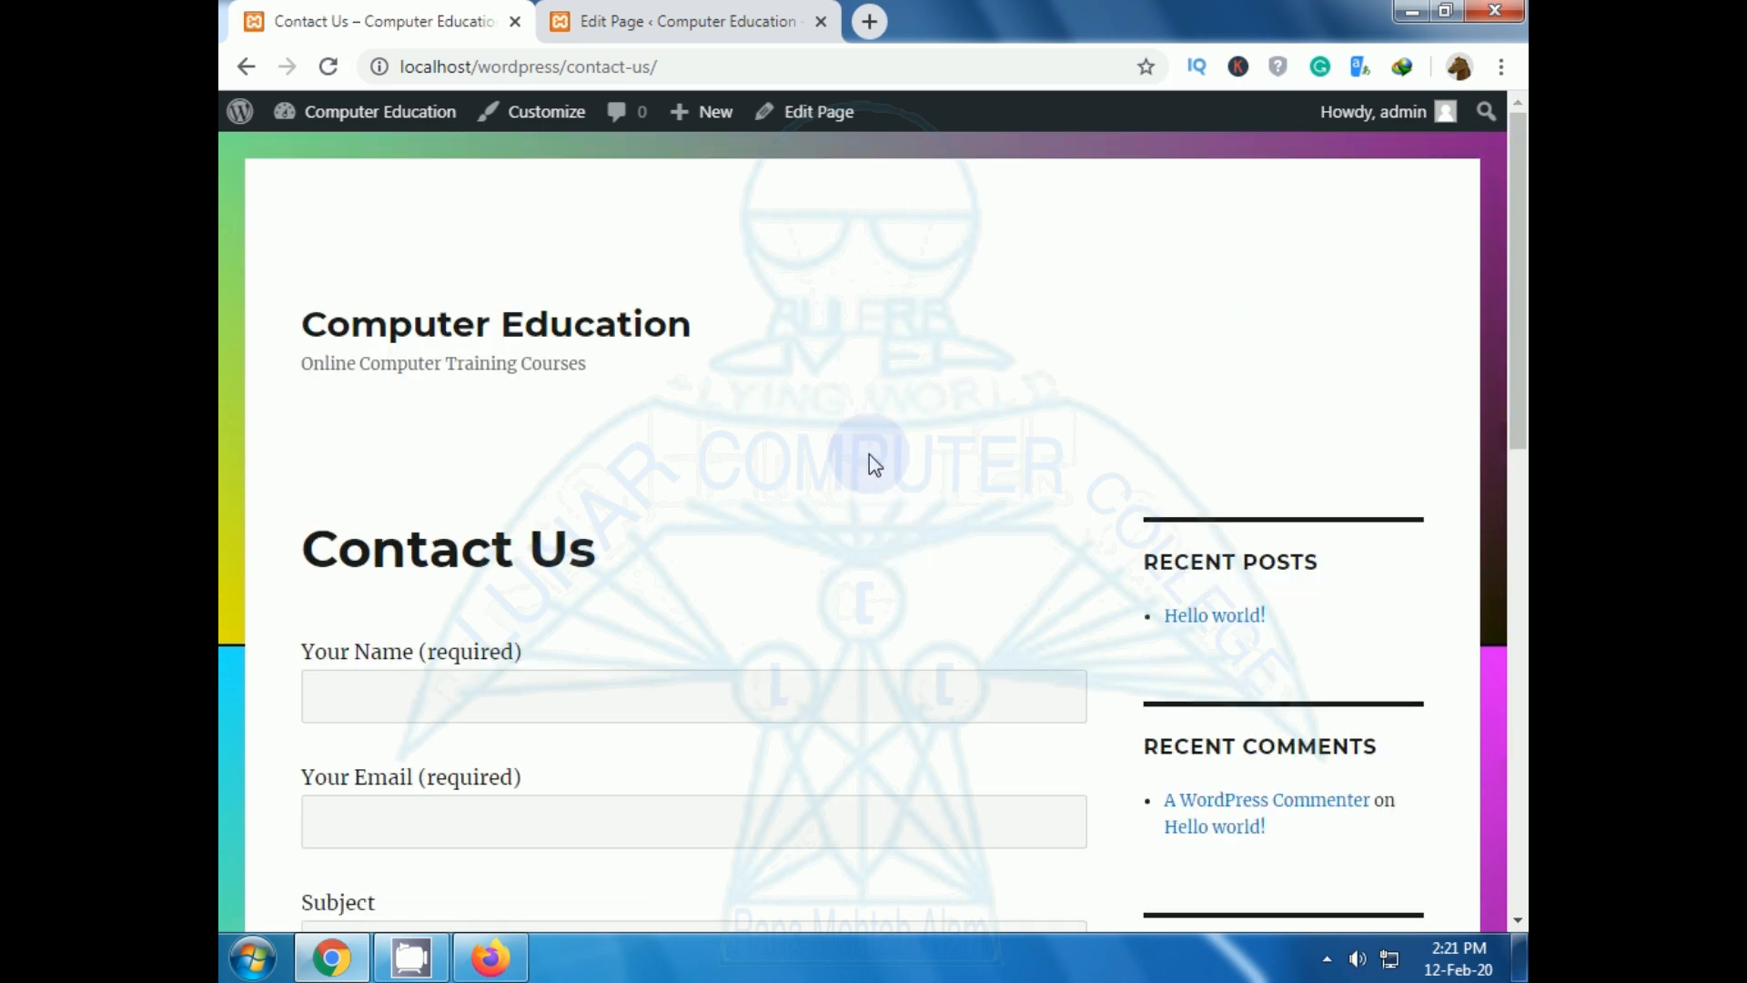
Try the Contact Us form's Name, Email, Subject and Message fields and submit a test.
{"action": "scroll", "coordinate": [870, 455], "scroll_direction": "down", "scroll_amount": 5}
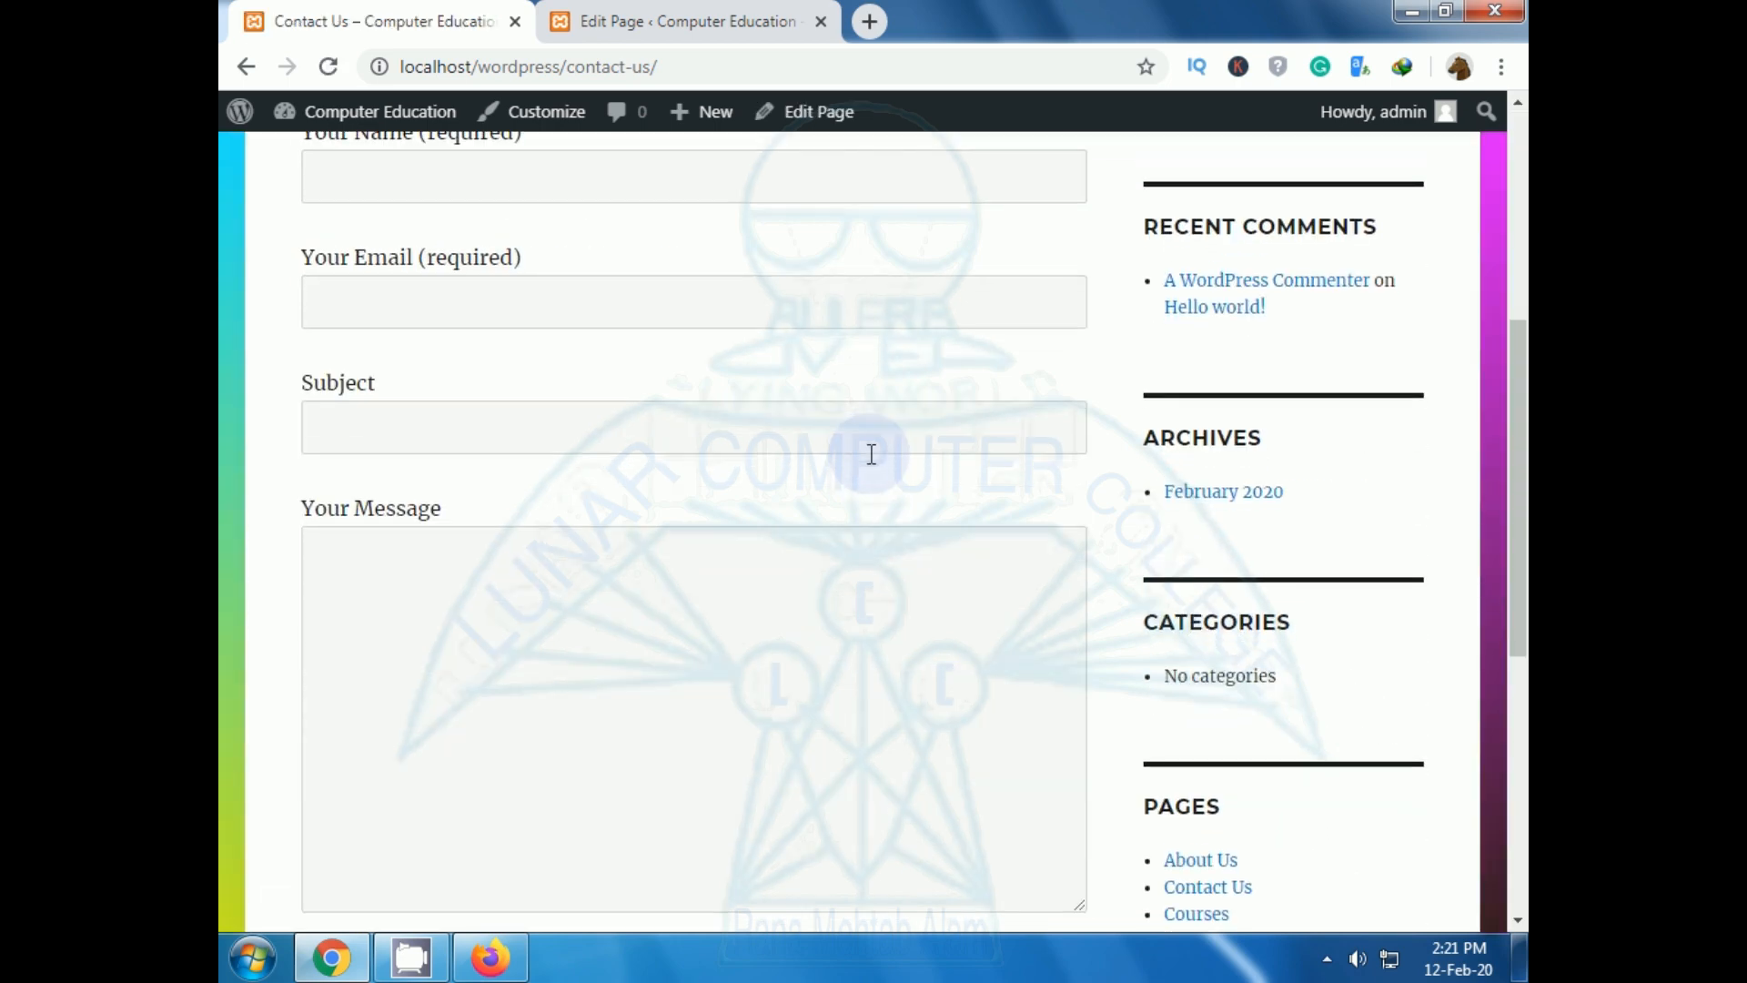
{"action": "scroll", "coordinate": [871, 453], "scroll_direction": "down", "scroll_amount": 3}
{"action": "scroll", "coordinate": [870, 454], "scroll_direction": "up", "scroll_amount": 6}
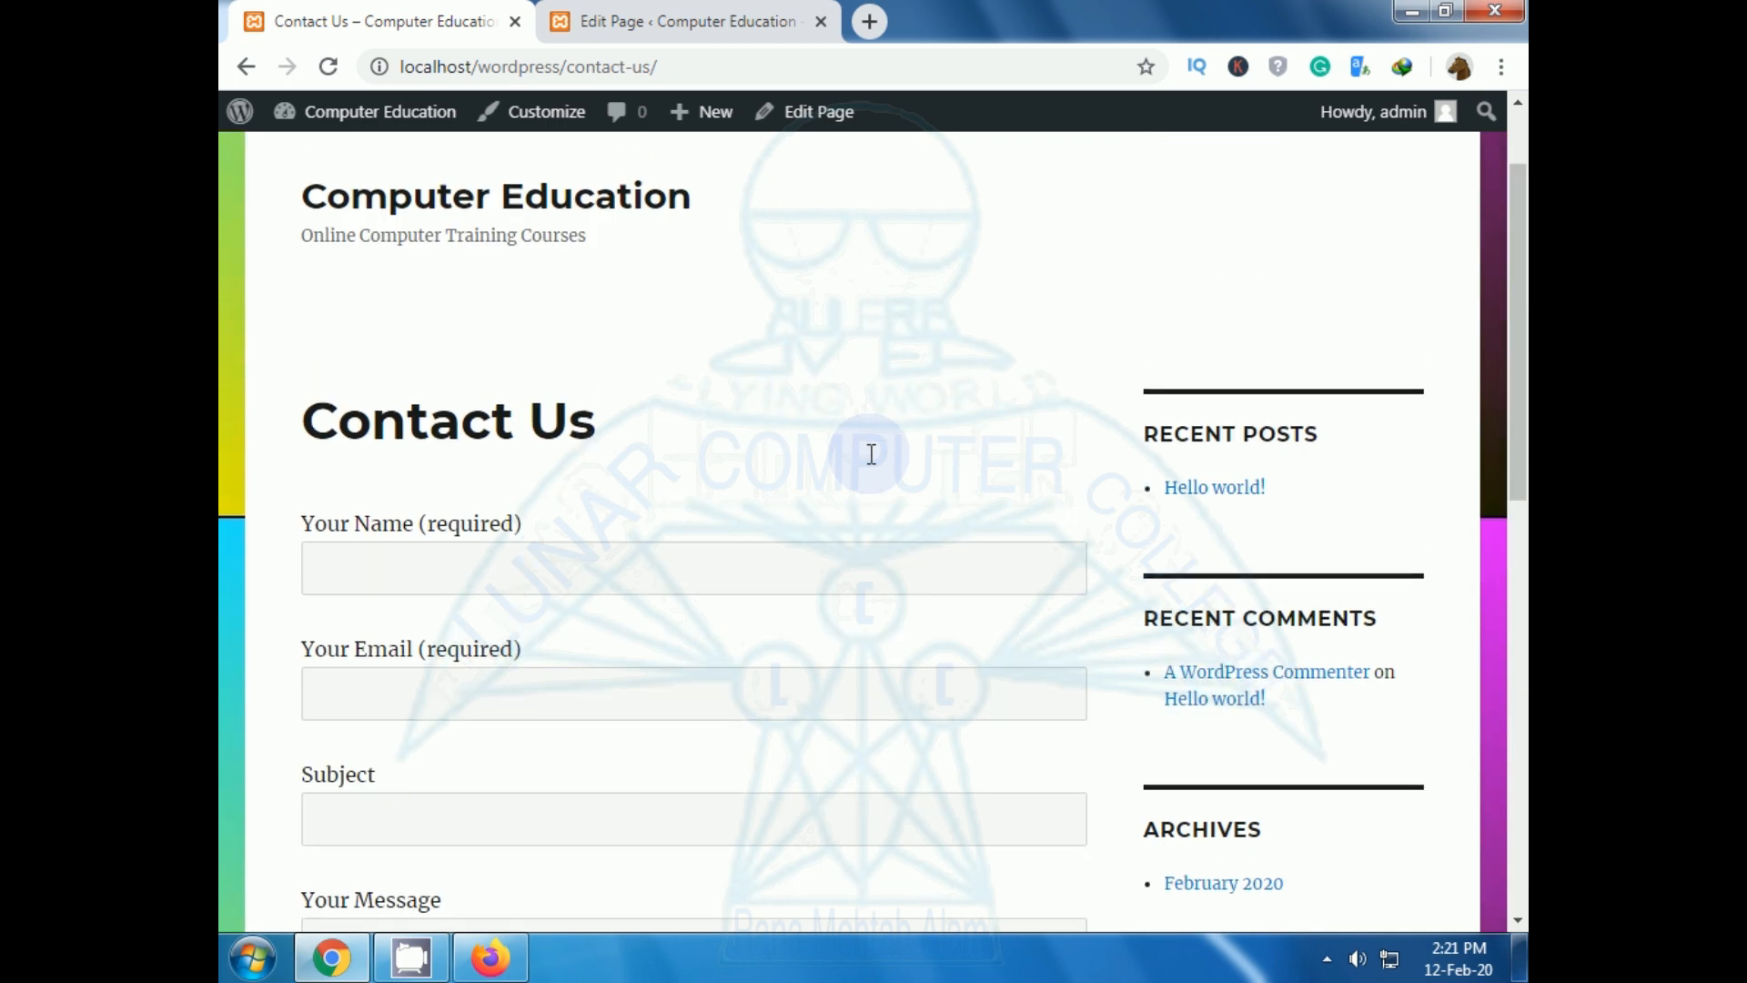
{"action": "left_click", "coordinate": [439, 557]}
{"action": "left_click", "coordinate": [418, 690]}
{"action": "left_click", "coordinate": [374, 818]}
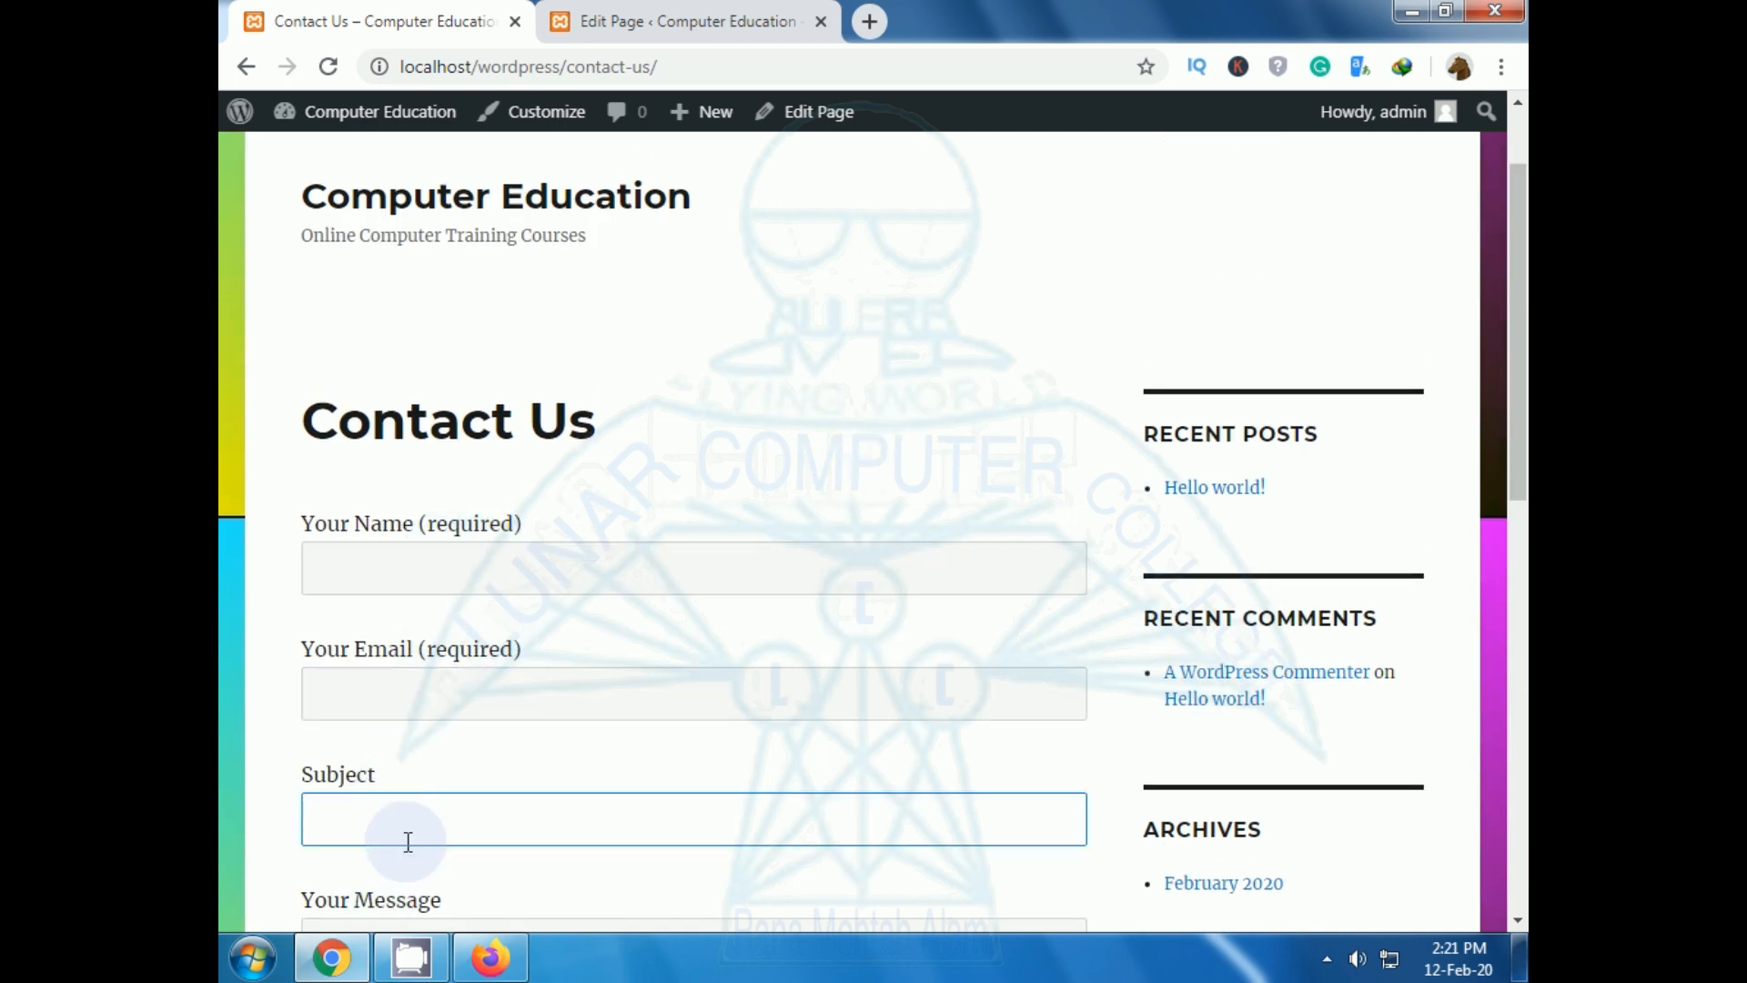
{"action": "scroll", "coordinate": [406, 831], "scroll_direction": "down", "scroll_amount": 2}
{"action": "left_click", "coordinate": [406, 831]}
{"action": "scroll", "coordinate": [455, 768], "scroll_direction": "down", "scroll_amount": 7}
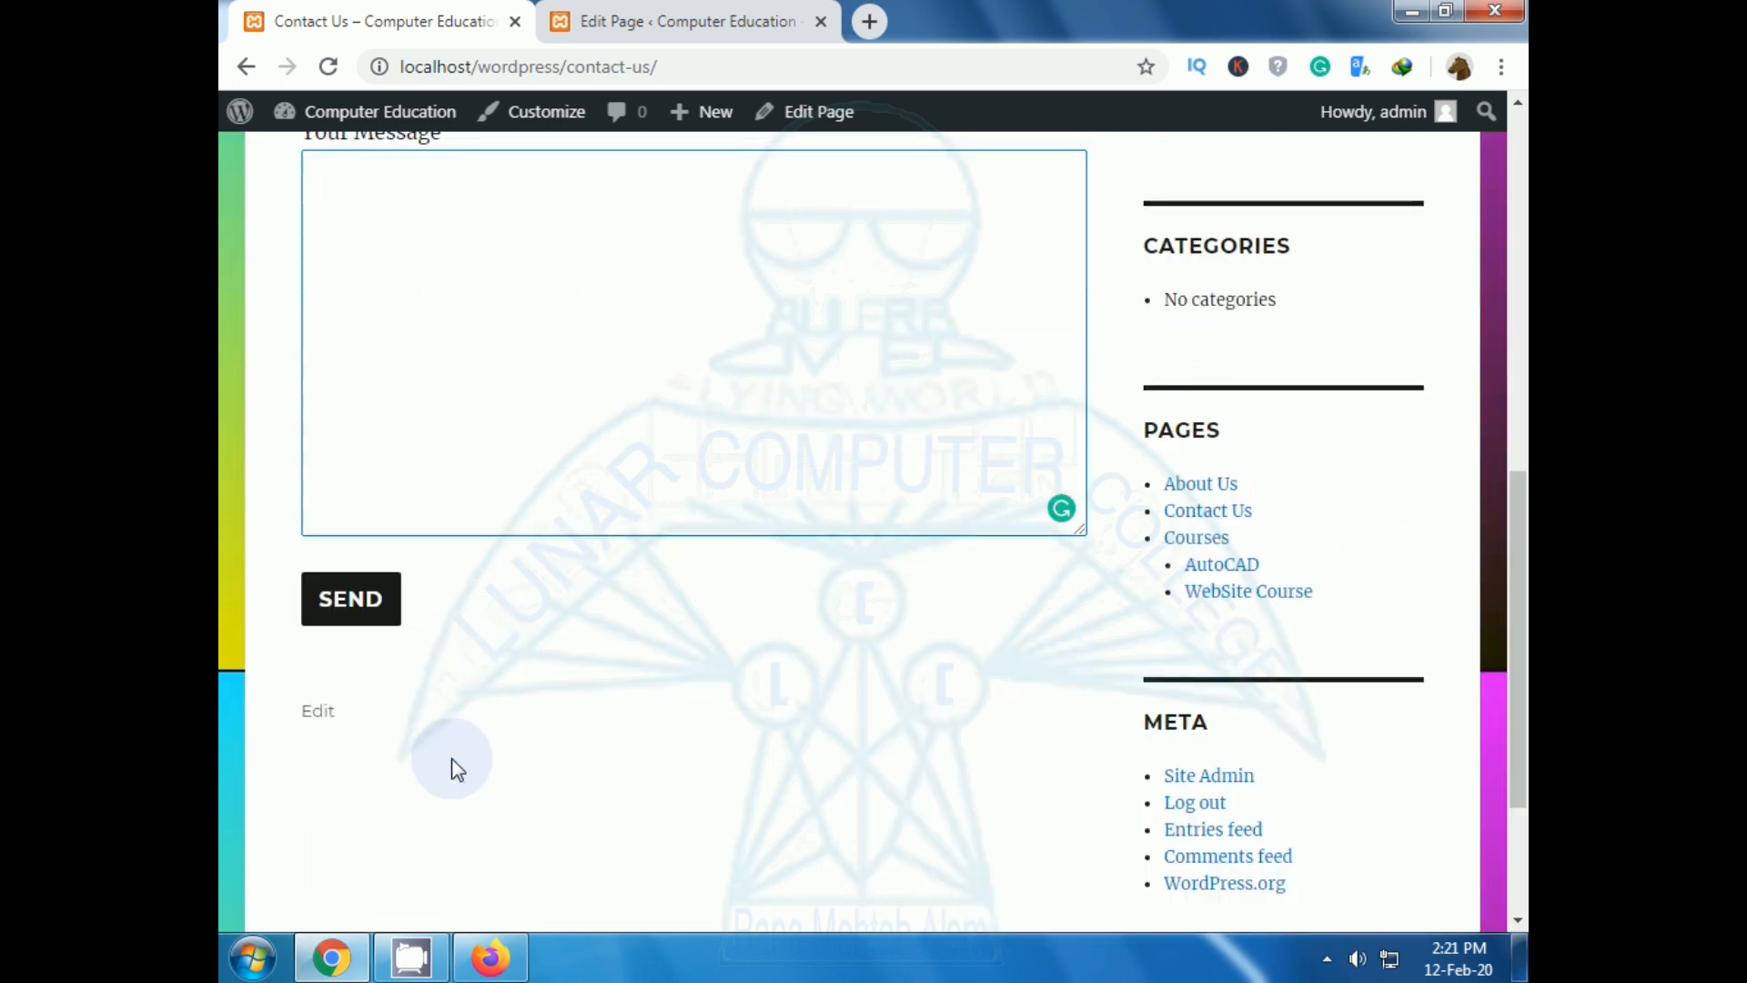
{"action": "left_click", "coordinate": [357, 632]}
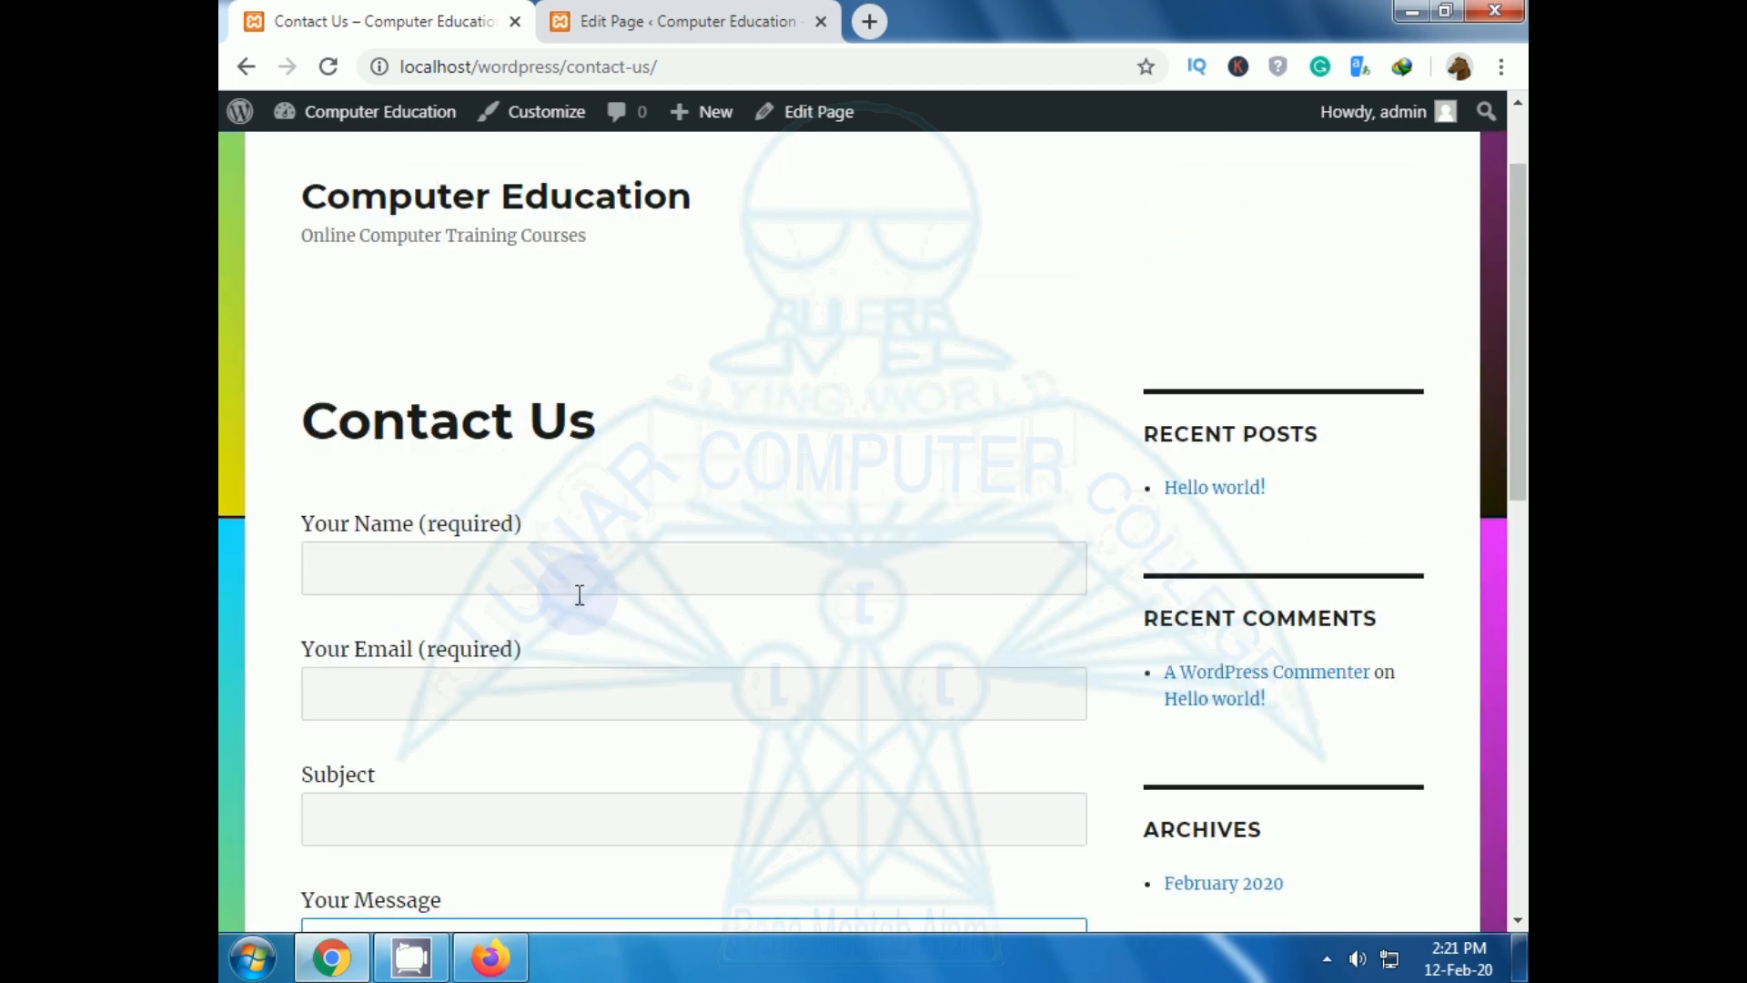
{"action": "scroll", "coordinate": [579, 595], "scroll_direction": "down", "scroll_amount": 1}
{"action": "scroll", "coordinate": [580, 595], "scroll_direction": "down", "scroll_amount": 5}
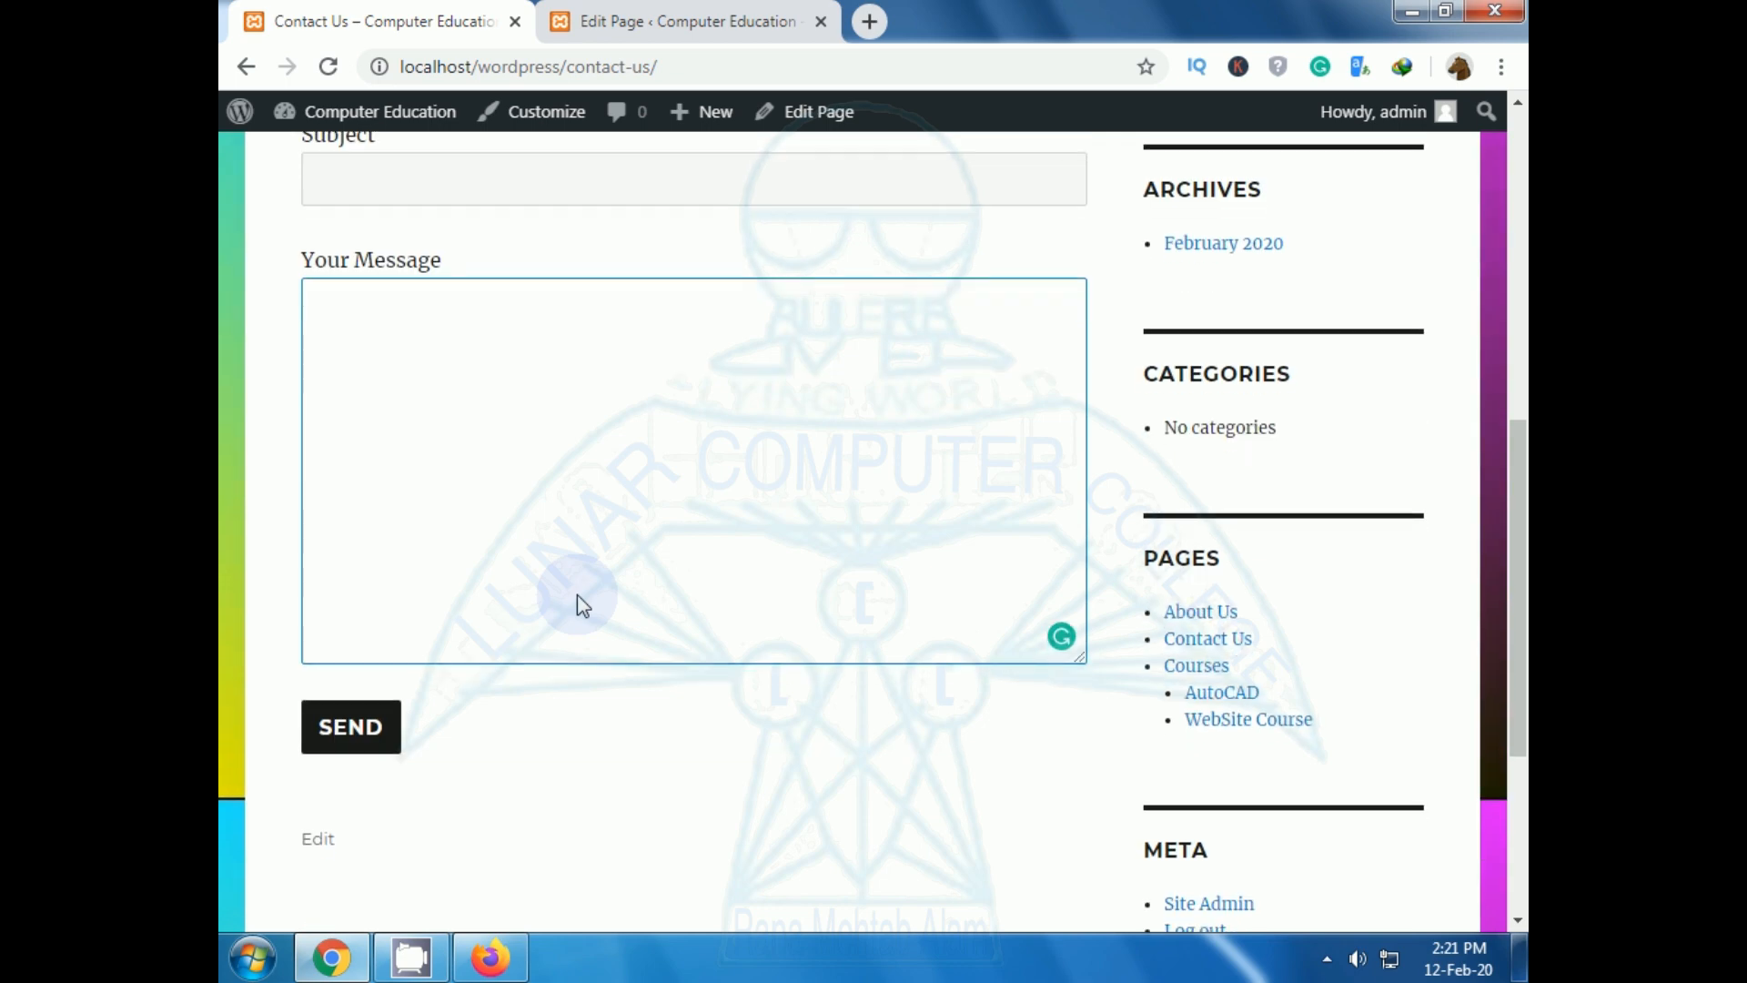
Open the About Us page and try its Name, Email, Subject and Message fields.
{"action": "left_click", "coordinate": [1209, 617]}
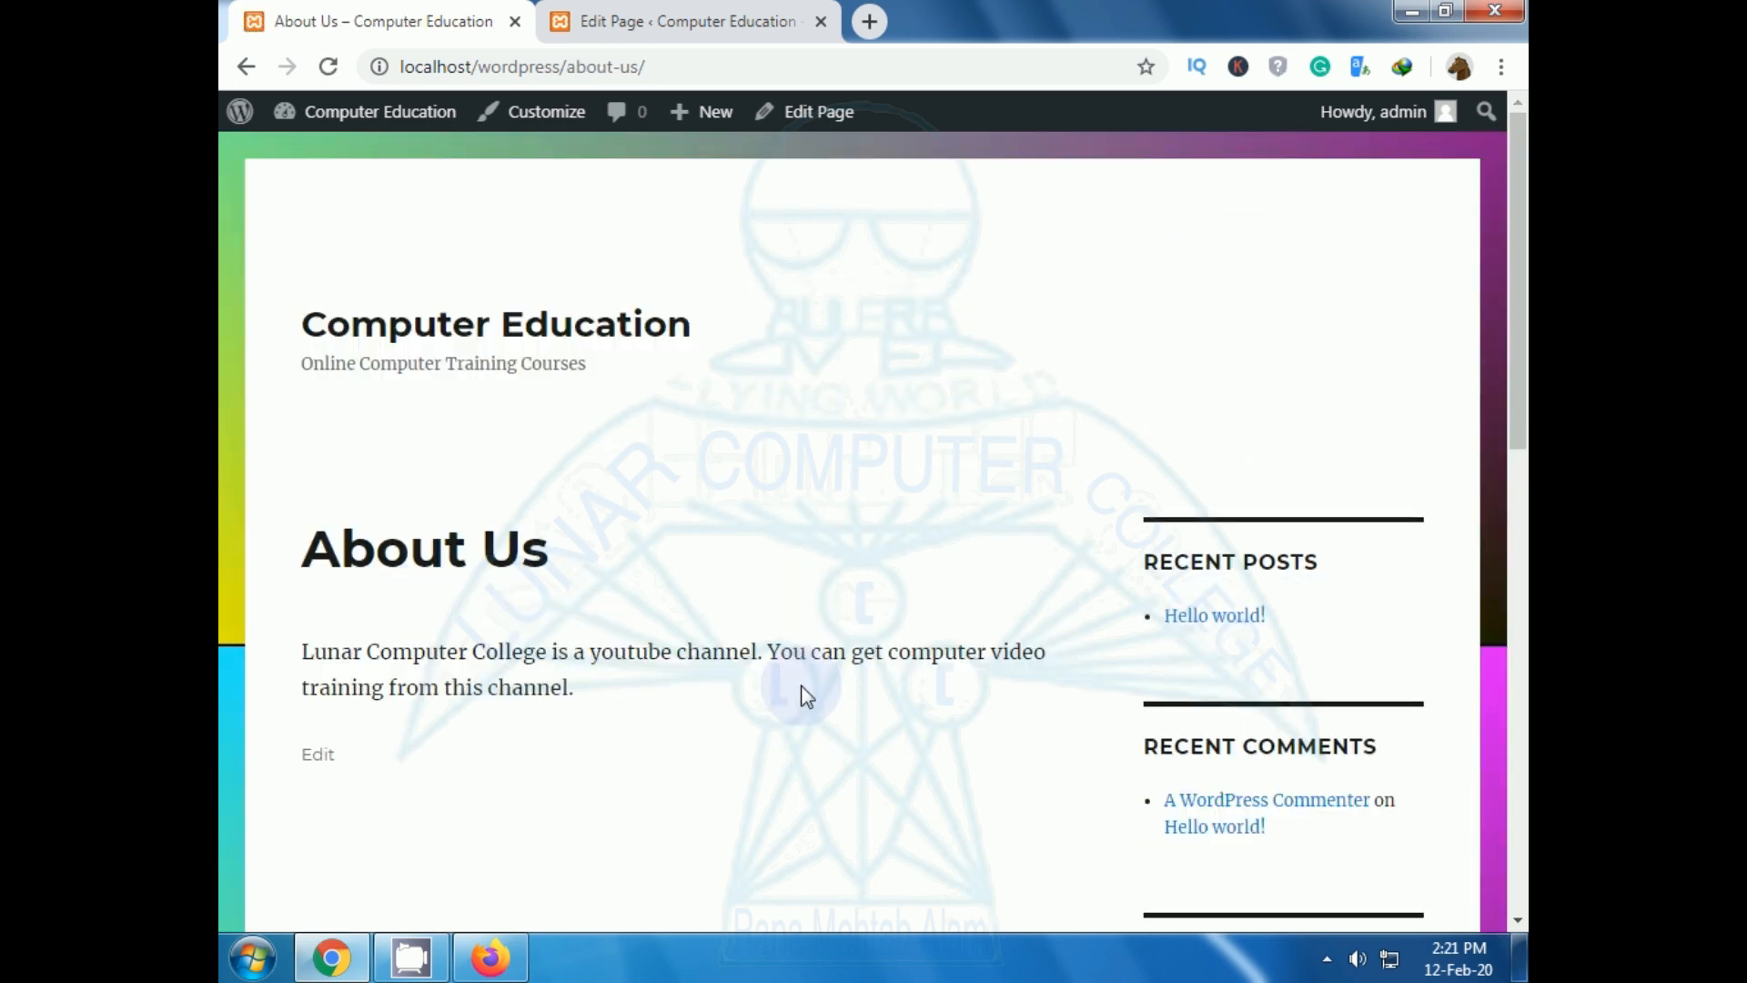
{"action": "scroll", "coordinate": [793, 692], "scroll_direction": "down", "scroll_amount": 4}
{"action": "scroll", "coordinate": [793, 689], "scroll_direction": "down", "scroll_amount": 3}
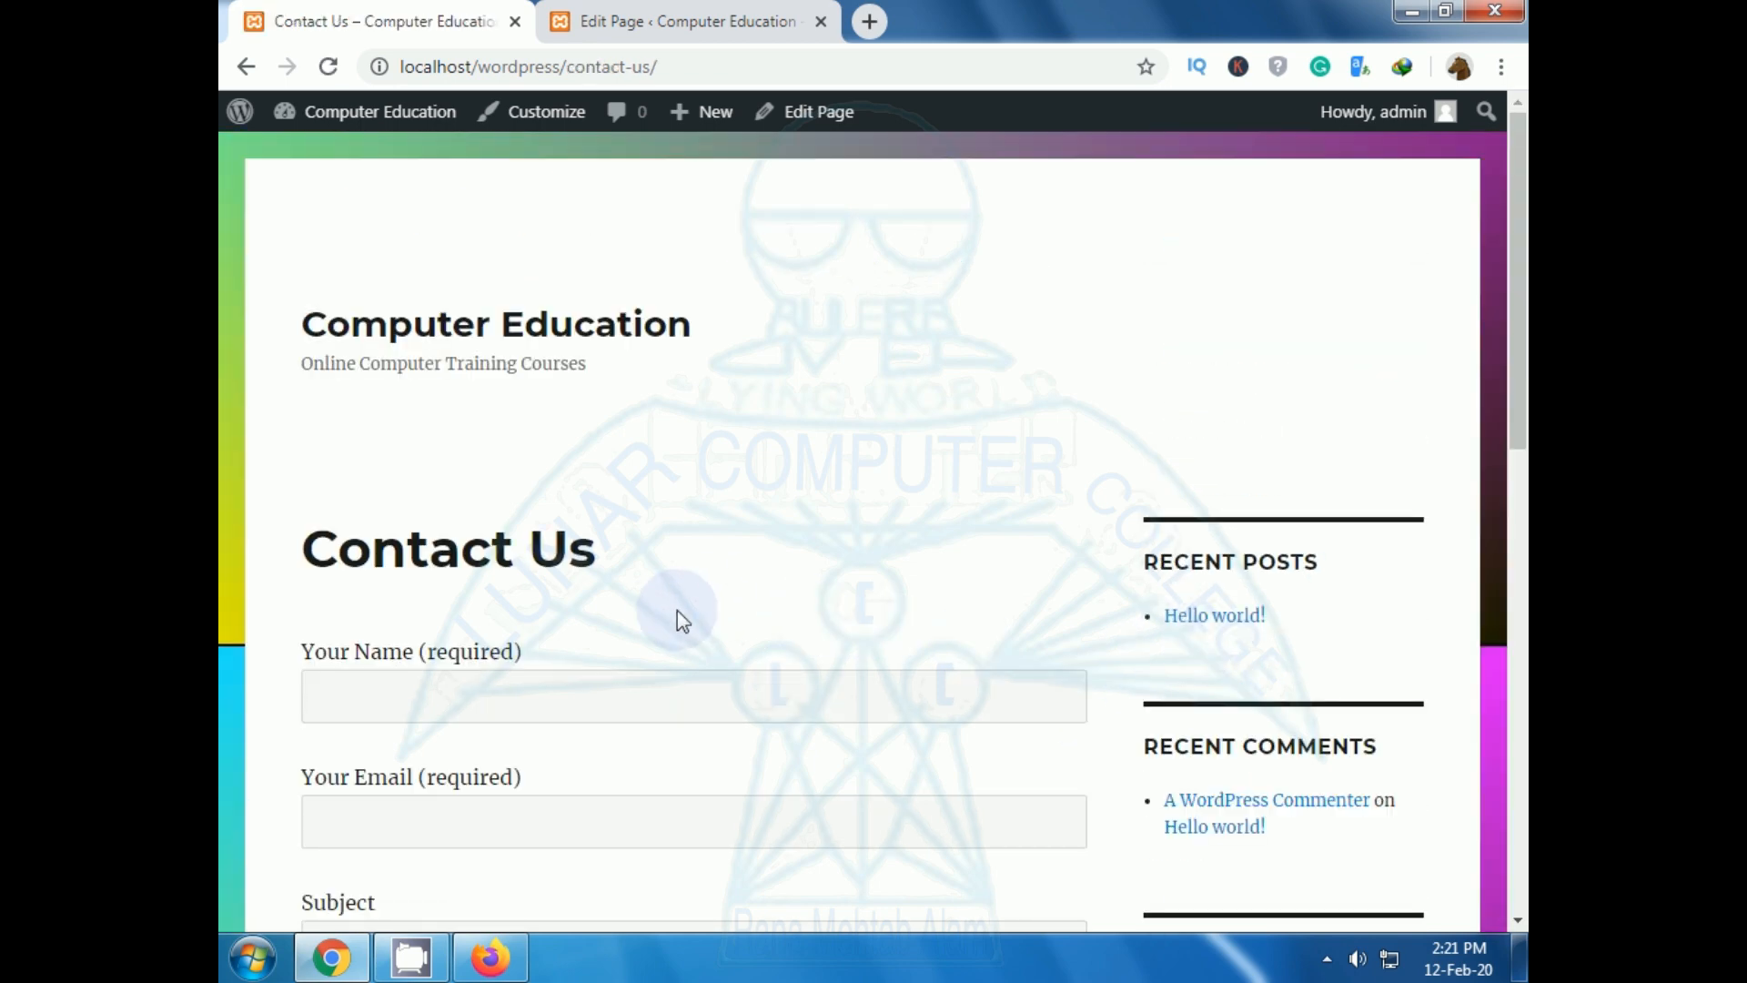
{"action": "scroll", "coordinate": [668, 610], "scroll_direction": "down", "scroll_amount": 4}
{"action": "scroll", "coordinate": [668, 609], "scroll_direction": "down", "scroll_amount": 3}
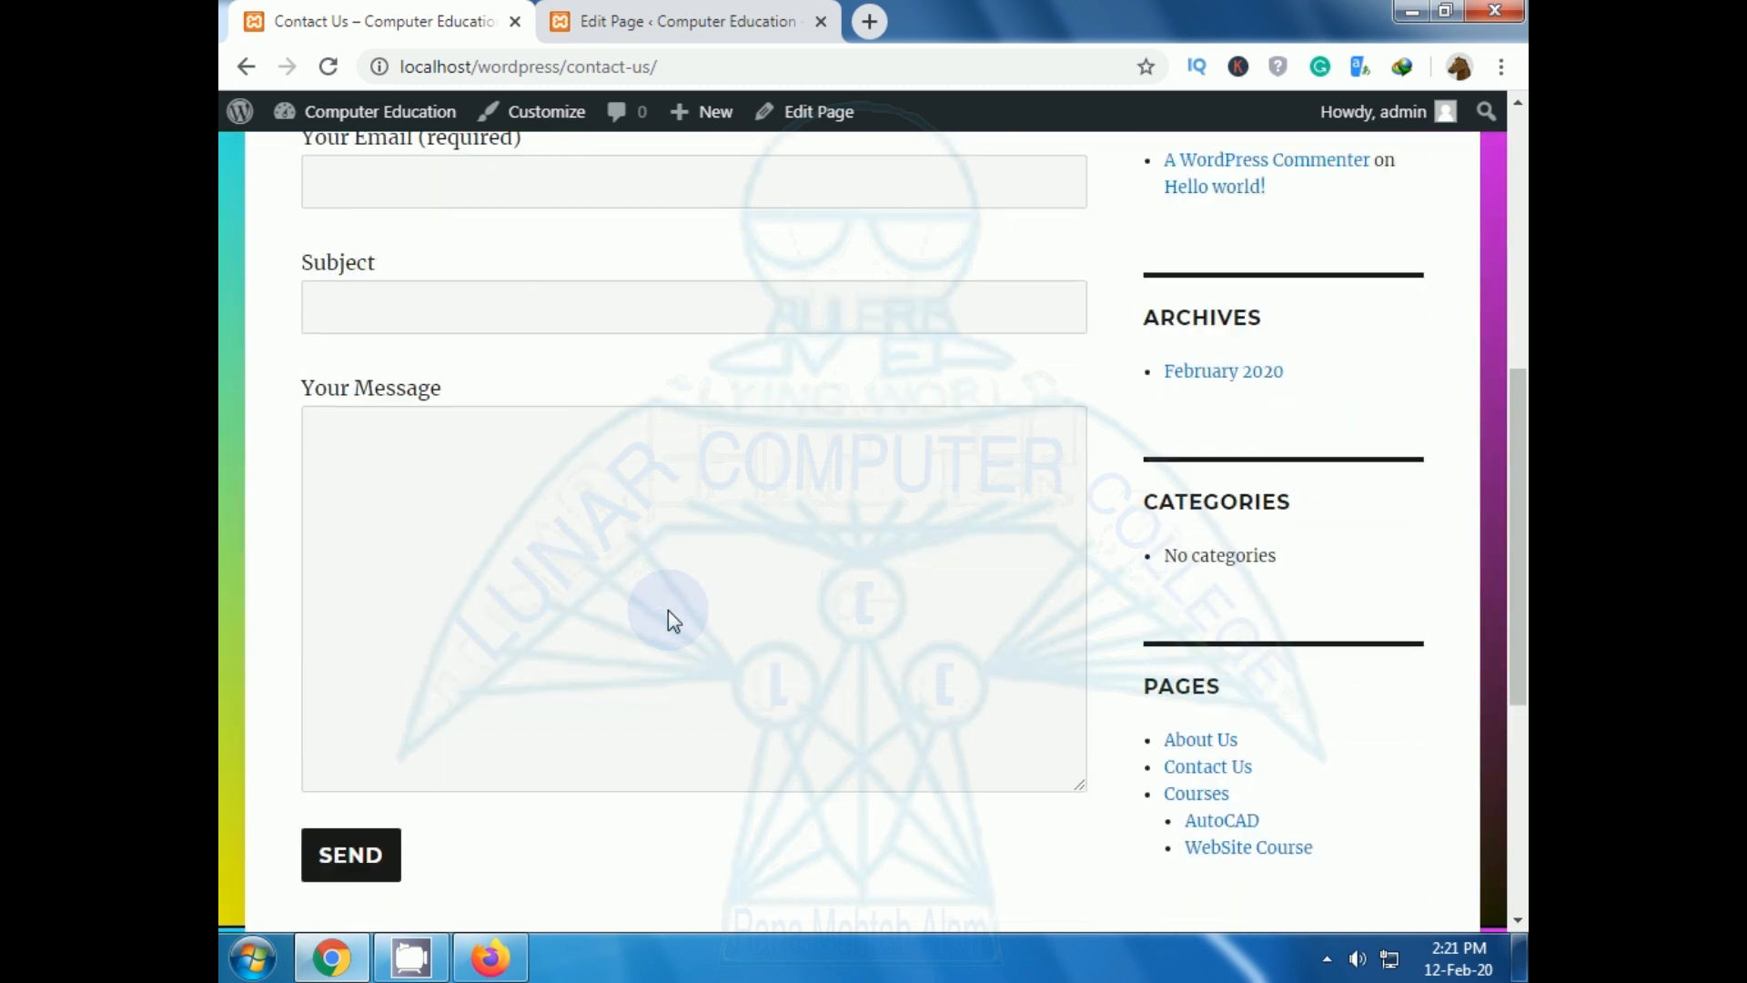
{"action": "scroll", "coordinate": [668, 610], "scroll_direction": "up", "scroll_amount": 7}
{"action": "left_click", "coordinate": [516, 565]}
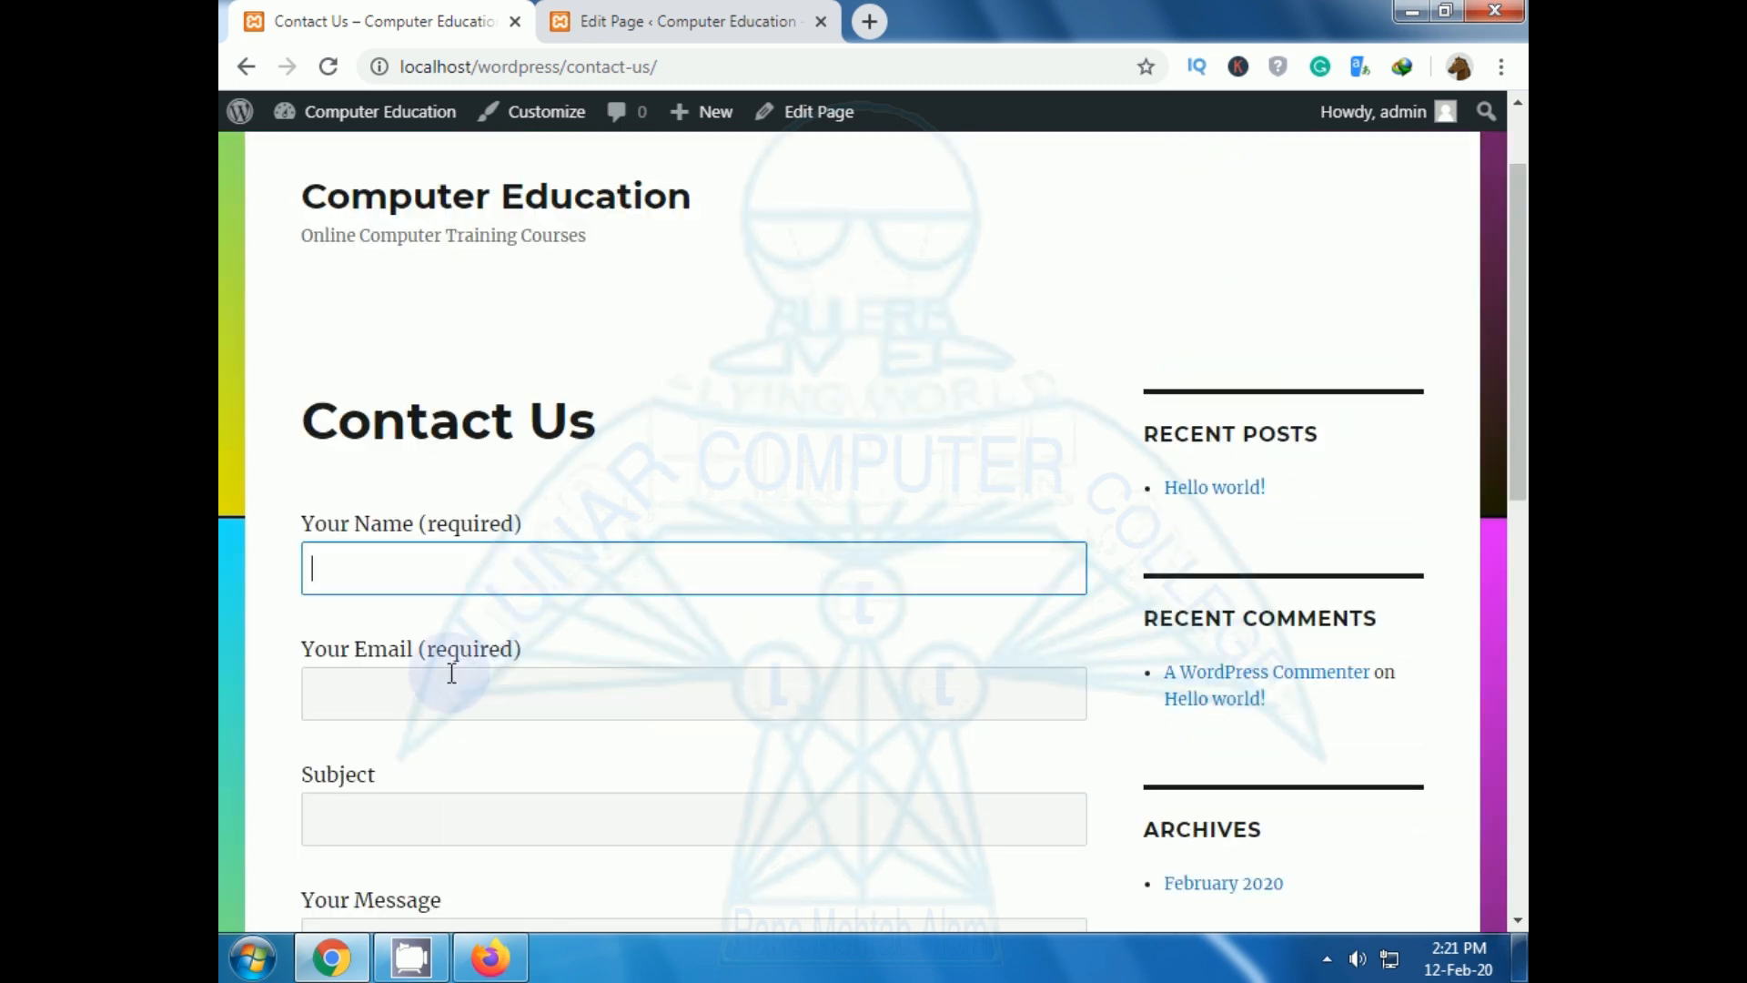
{"action": "left_click", "coordinate": [452, 692]}
{"action": "left_click", "coordinate": [423, 815]}
{"action": "scroll", "coordinate": [418, 777], "scroll_direction": "down", "scroll_amount": 4}
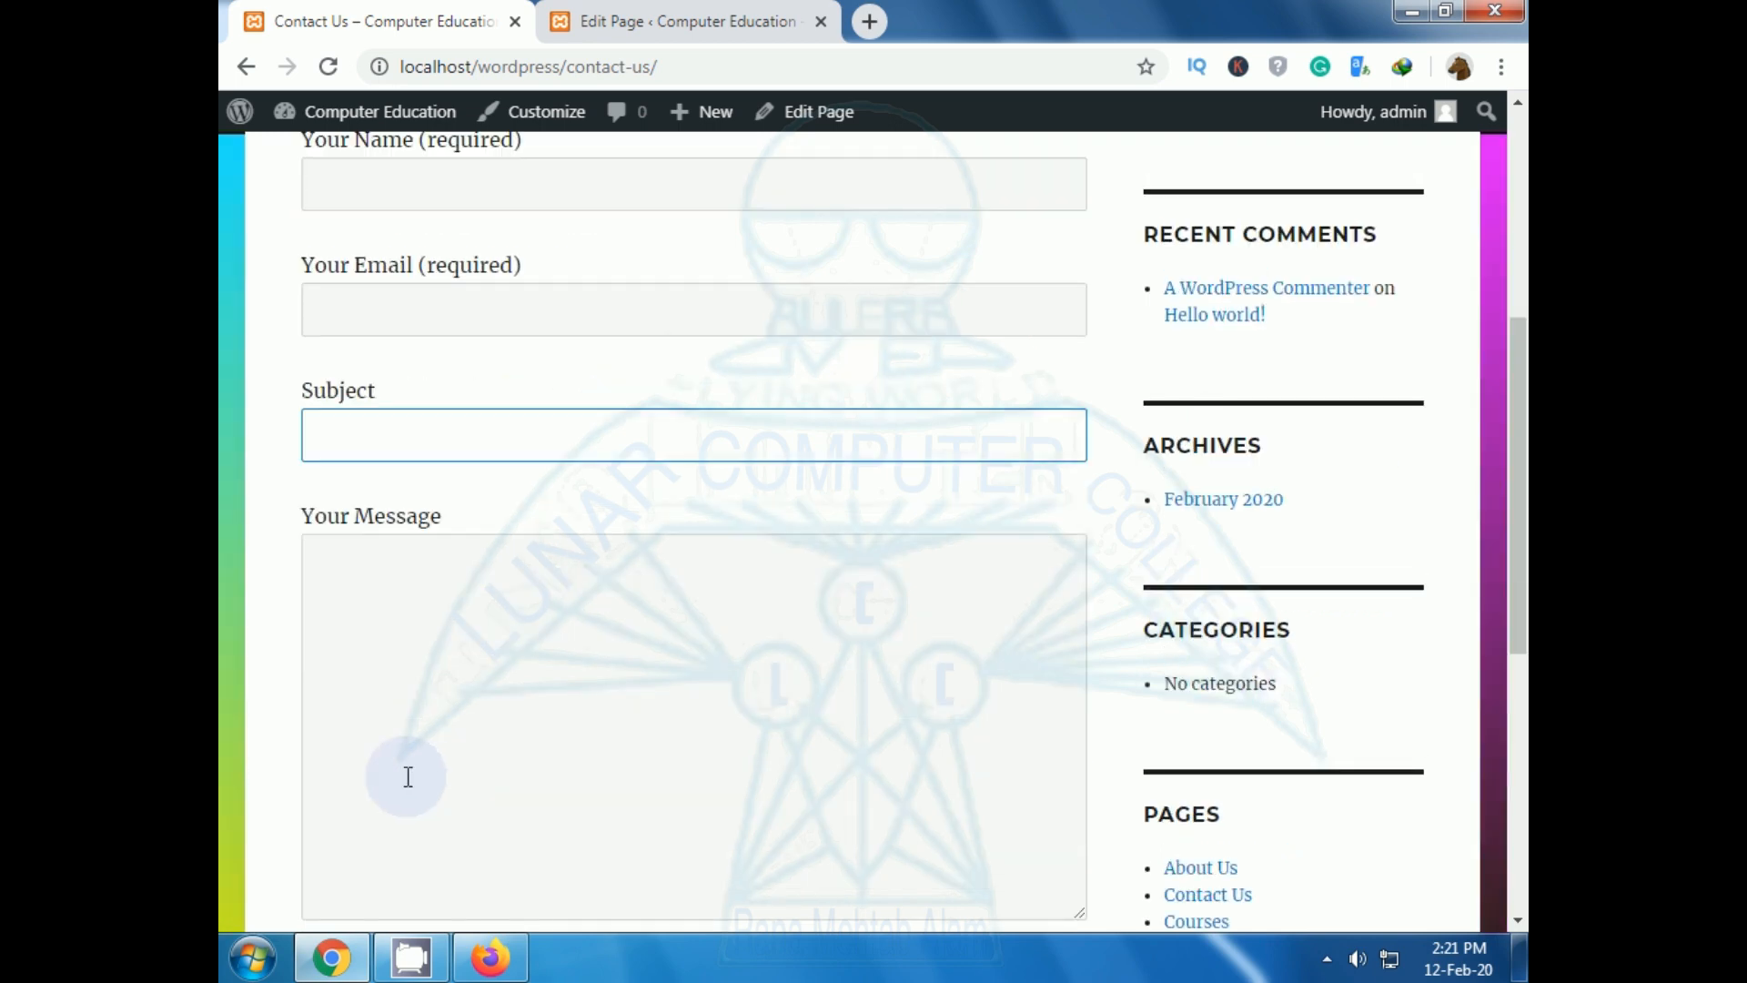
{"action": "left_click", "coordinate": [428, 655]}
{"action": "scroll", "coordinate": [427, 655], "scroll_direction": "down", "scroll_amount": 7}
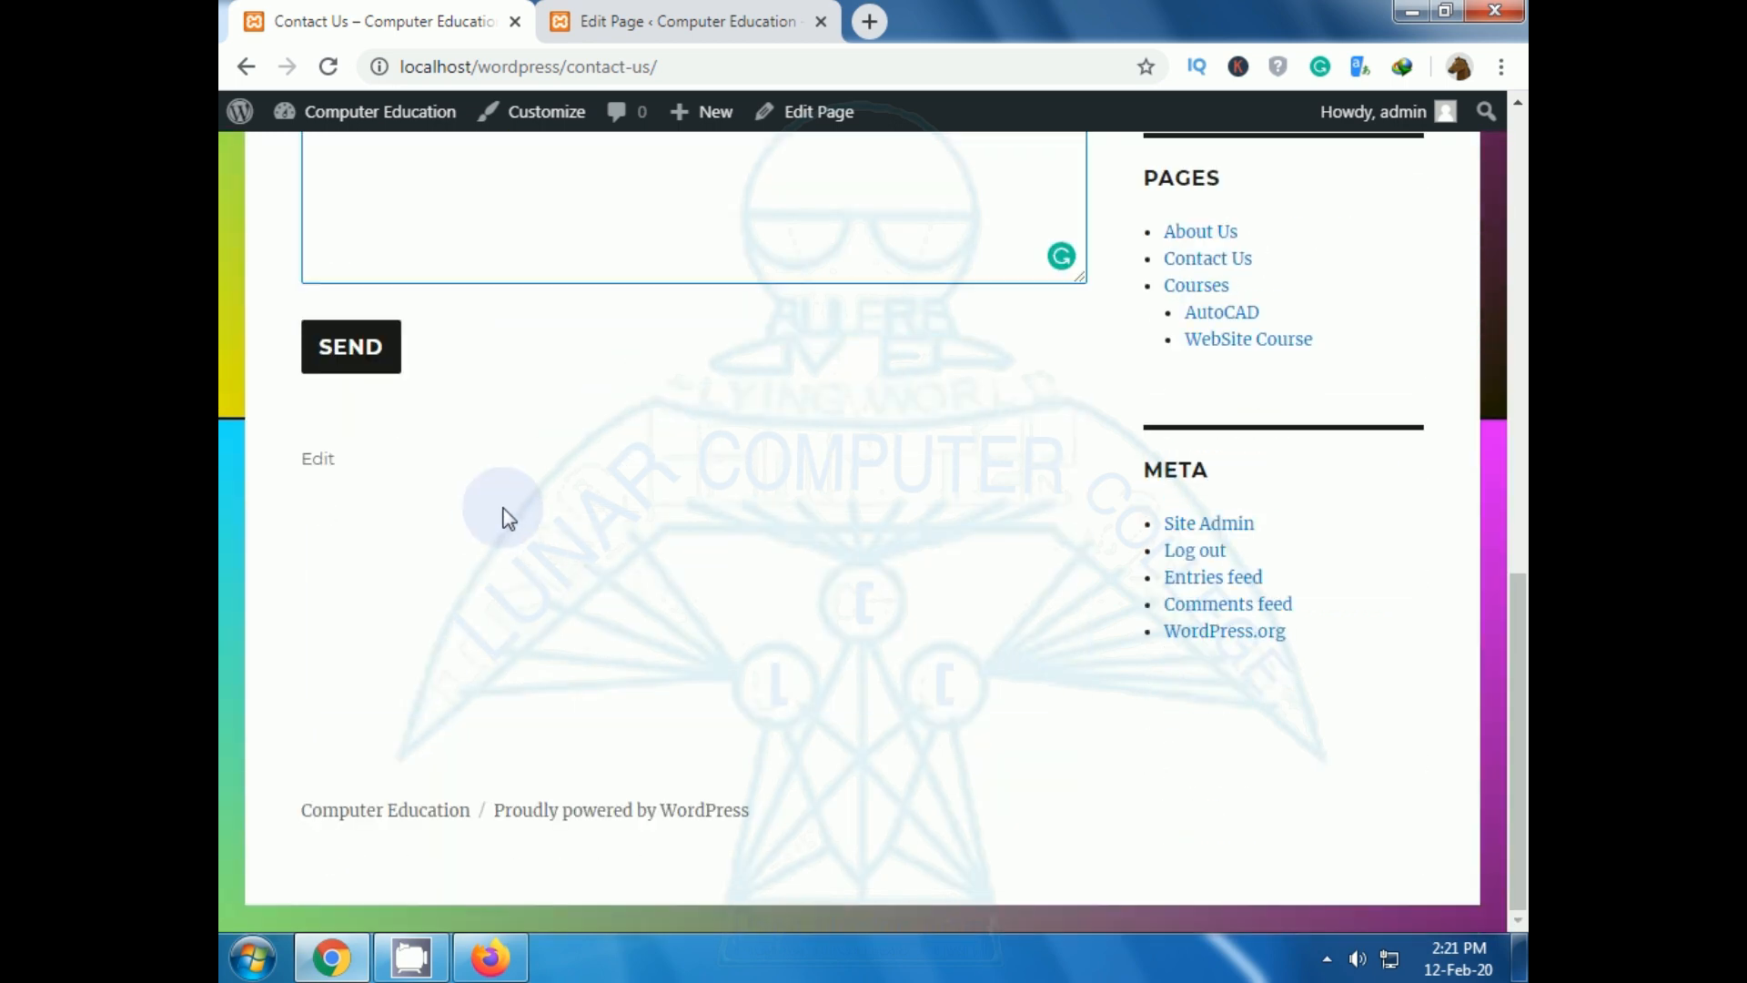
{"action": "scroll", "coordinate": [506, 517], "scroll_direction": "up", "scroll_amount": 7}
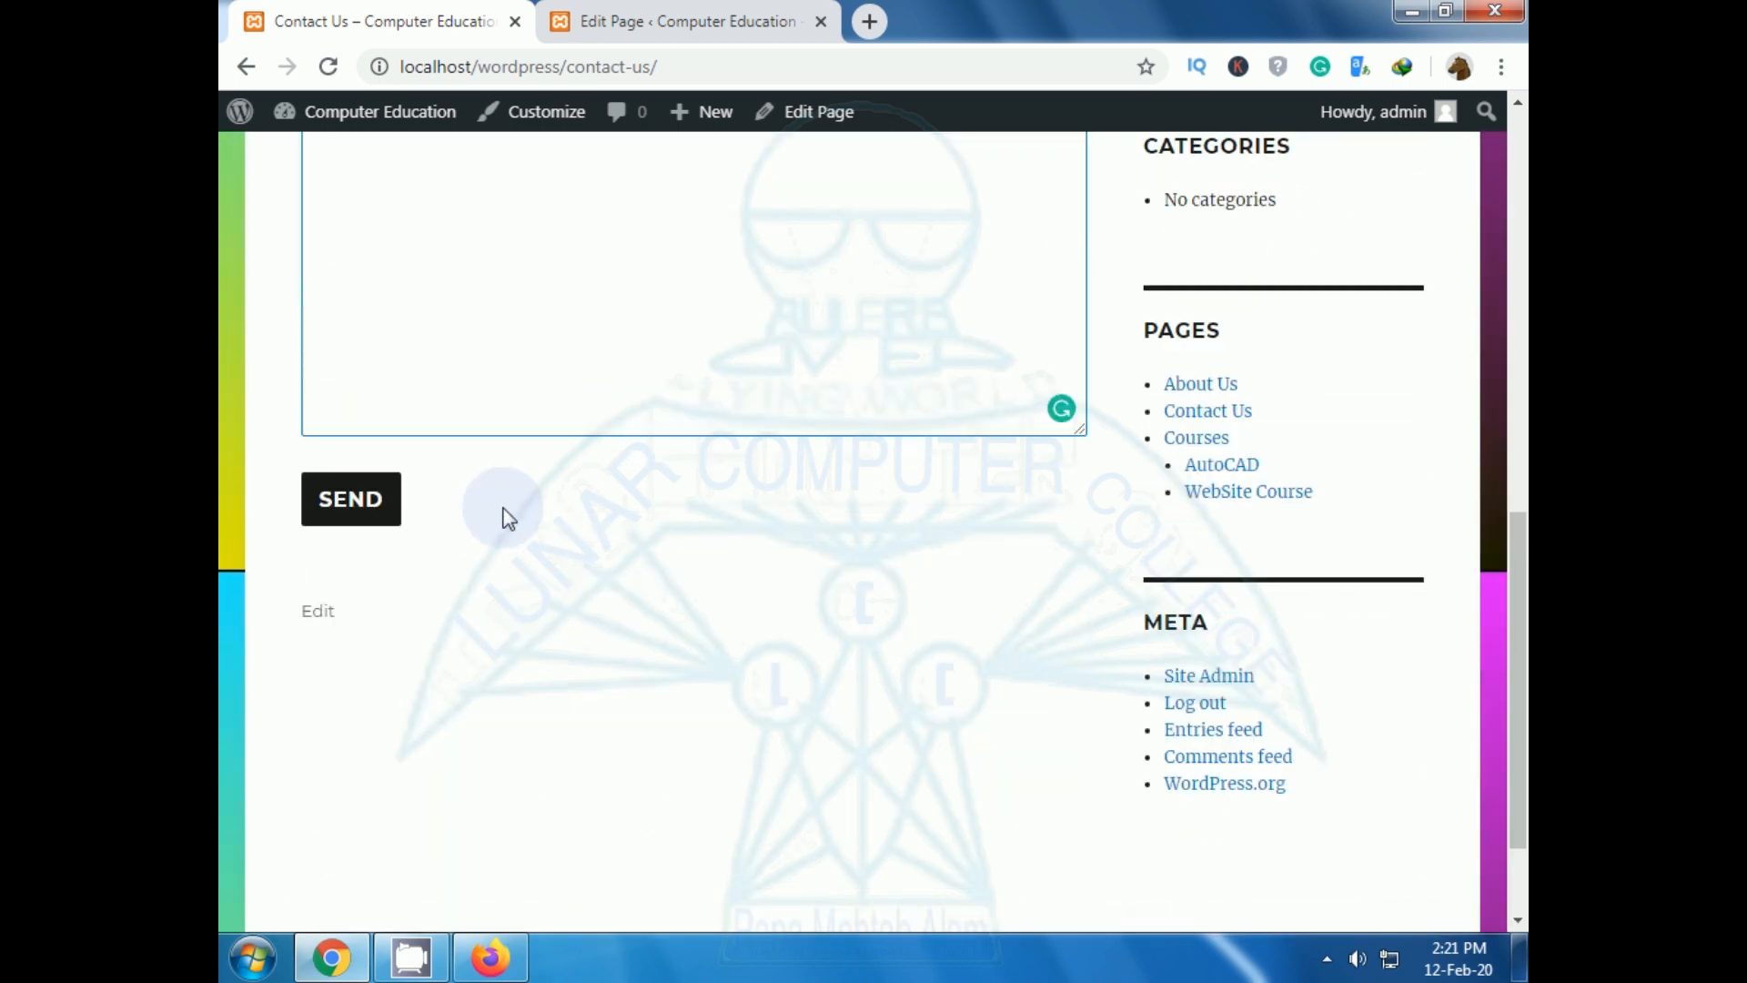
{"action": "scroll", "coordinate": [518, 636], "scroll_direction": "up", "scroll_amount": 4}
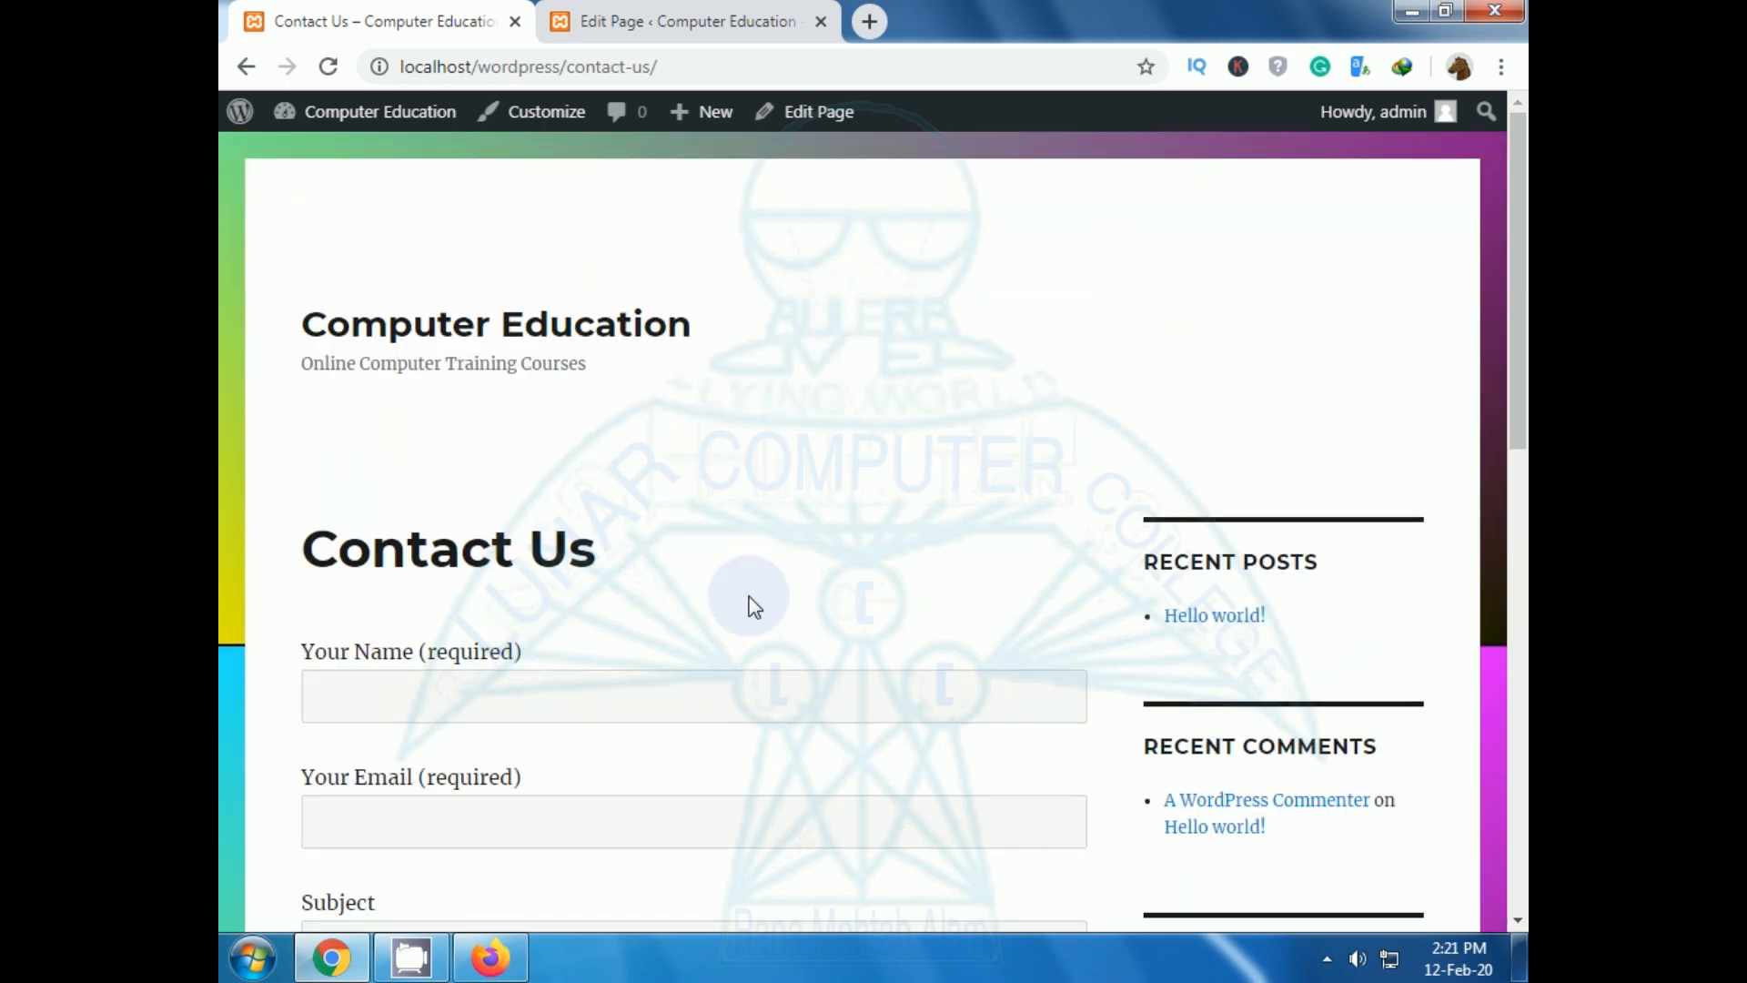
{"action": "scroll", "coordinate": [753, 597], "scroll_direction": "down", "scroll_amount": 3}
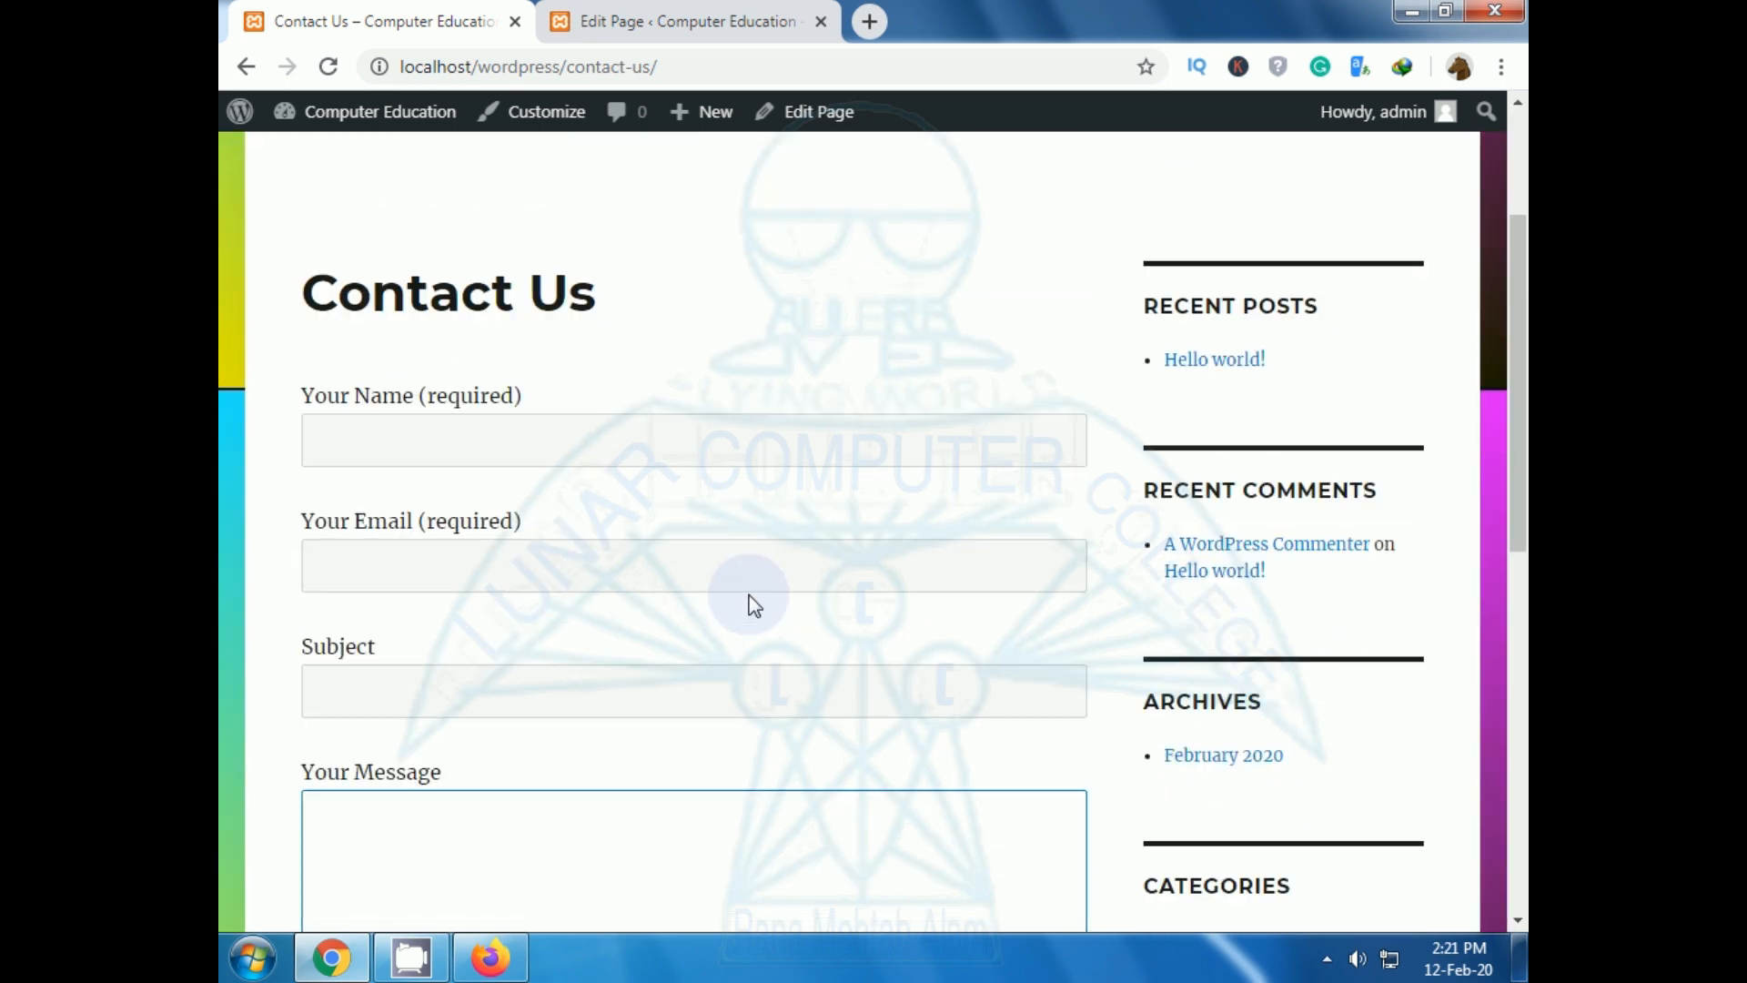
Check the name, email, subject and message fields once more, then return to editing Contact Us.
{"action": "left_click", "coordinate": [526, 420]}
{"action": "left_click", "coordinate": [478, 569]}
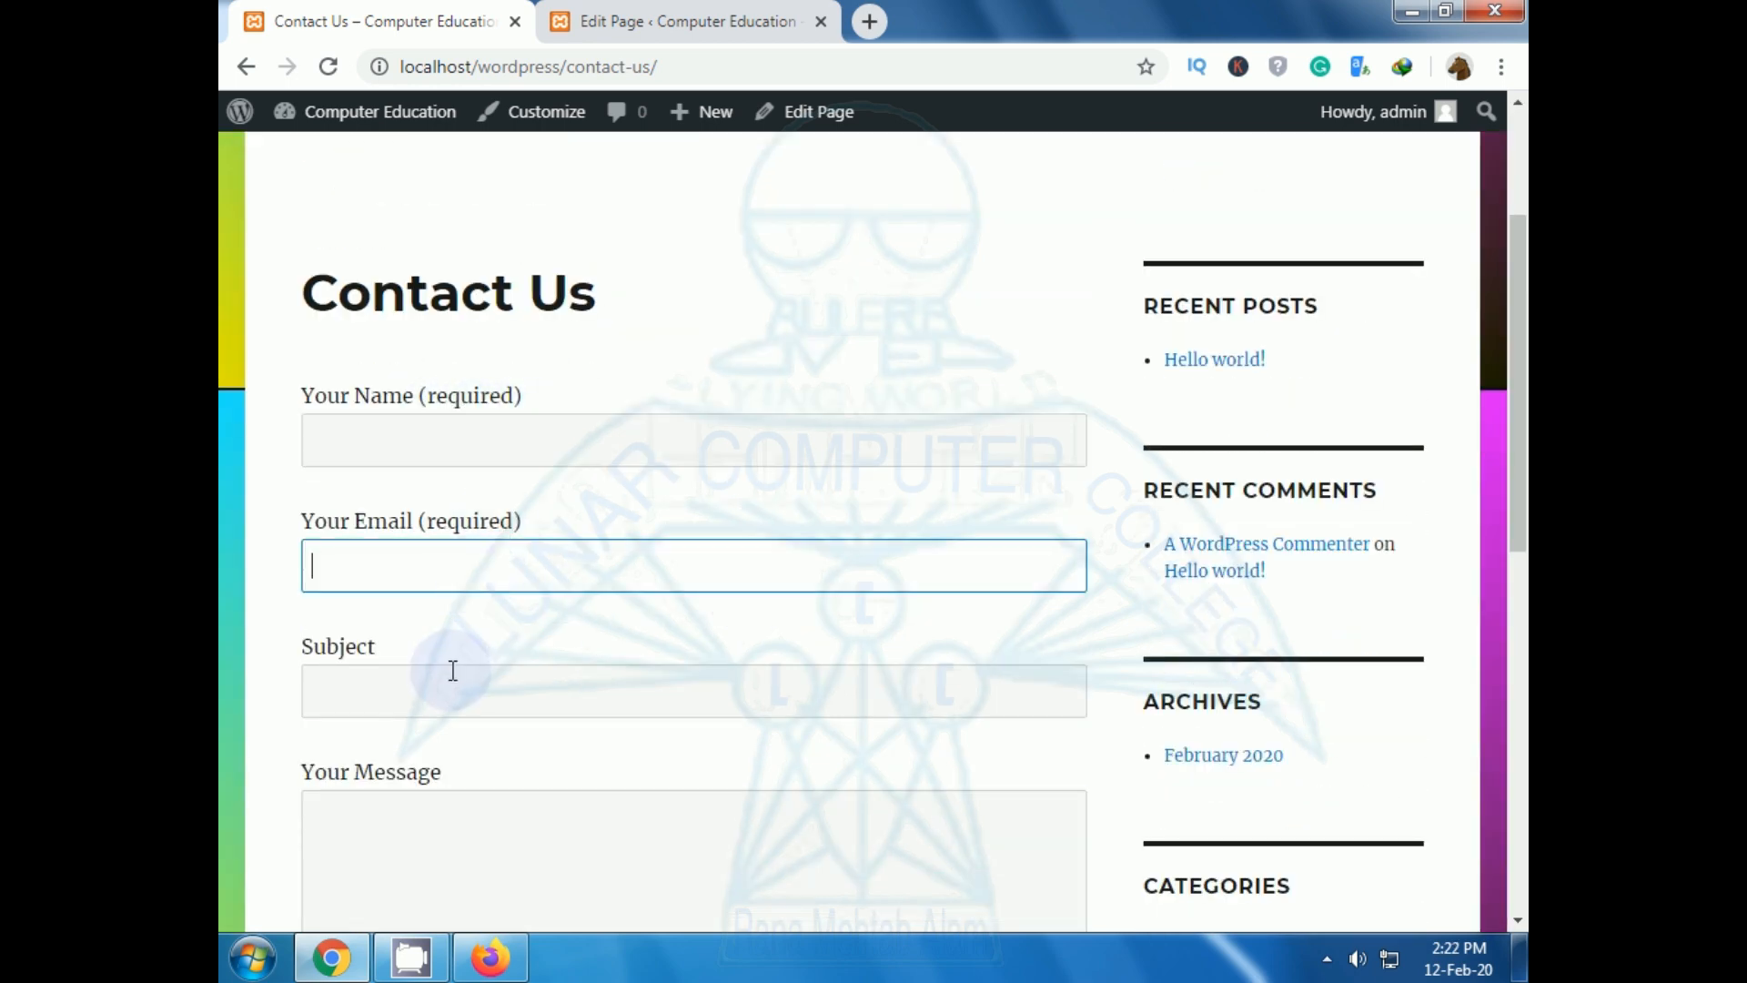
{"action": "left_click", "coordinate": [452, 677]}
{"action": "scroll", "coordinate": [453, 676], "scroll_direction": "down", "scroll_amount": 6}
{"action": "left_click", "coordinate": [446, 503]}
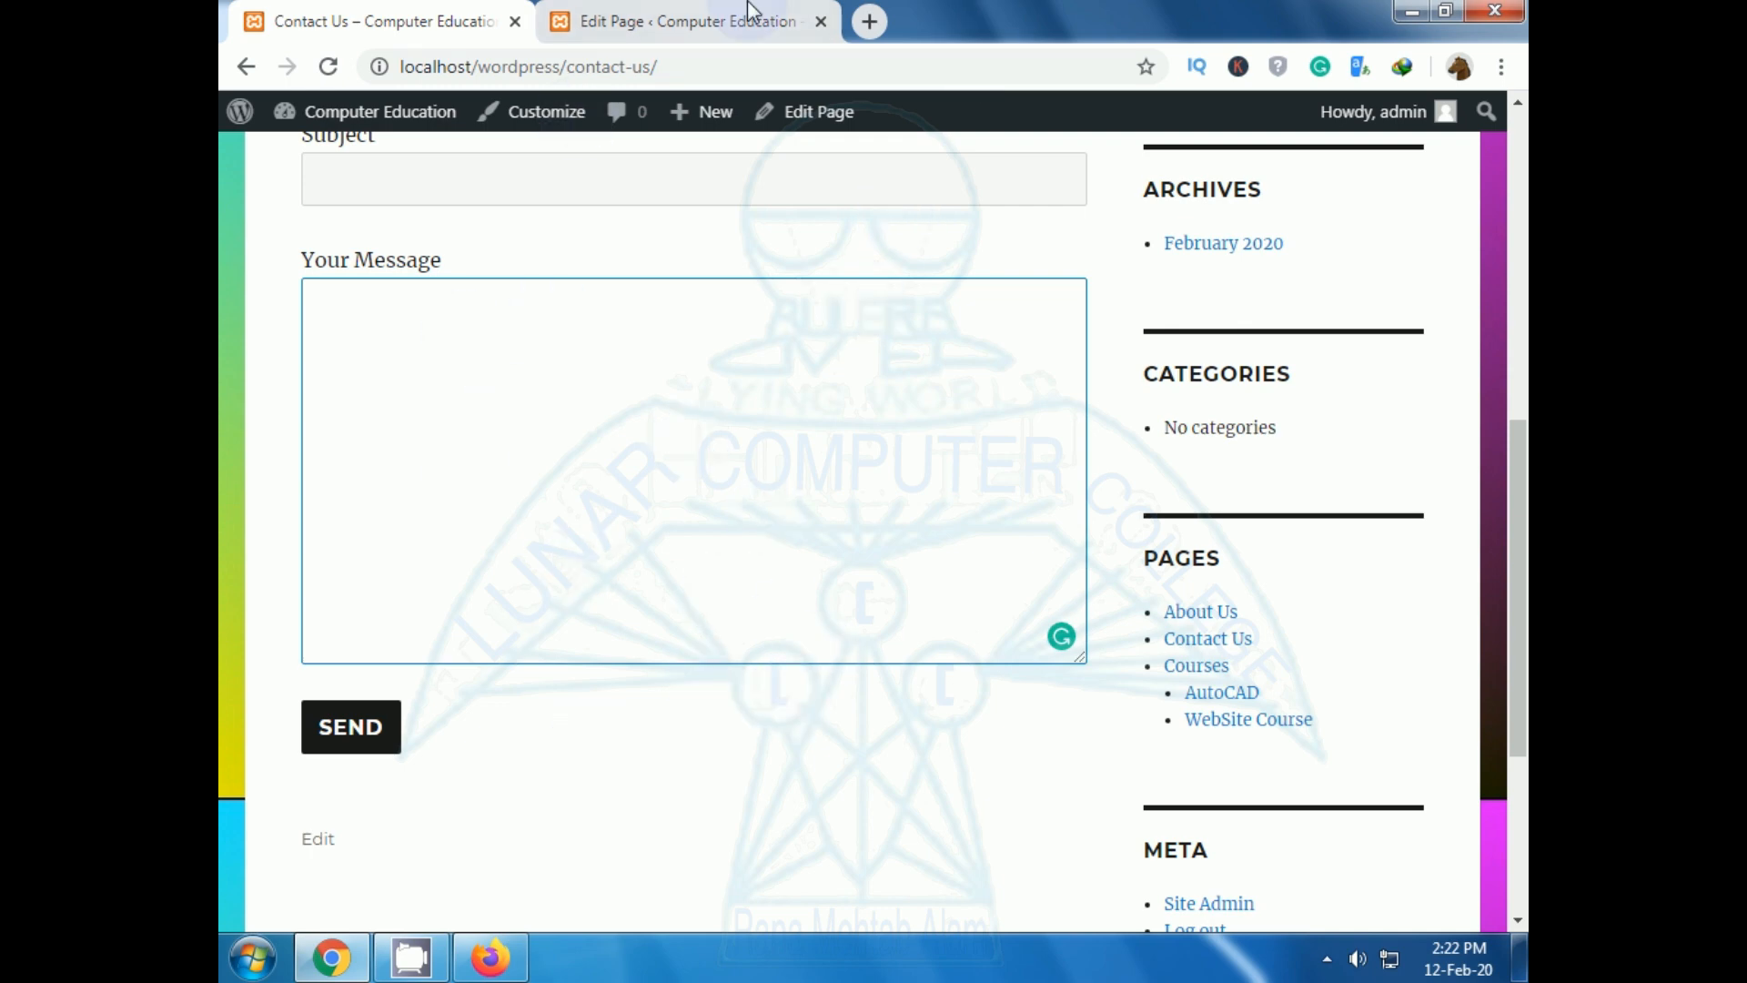
{"action": "left_click", "coordinate": [800, 545]}
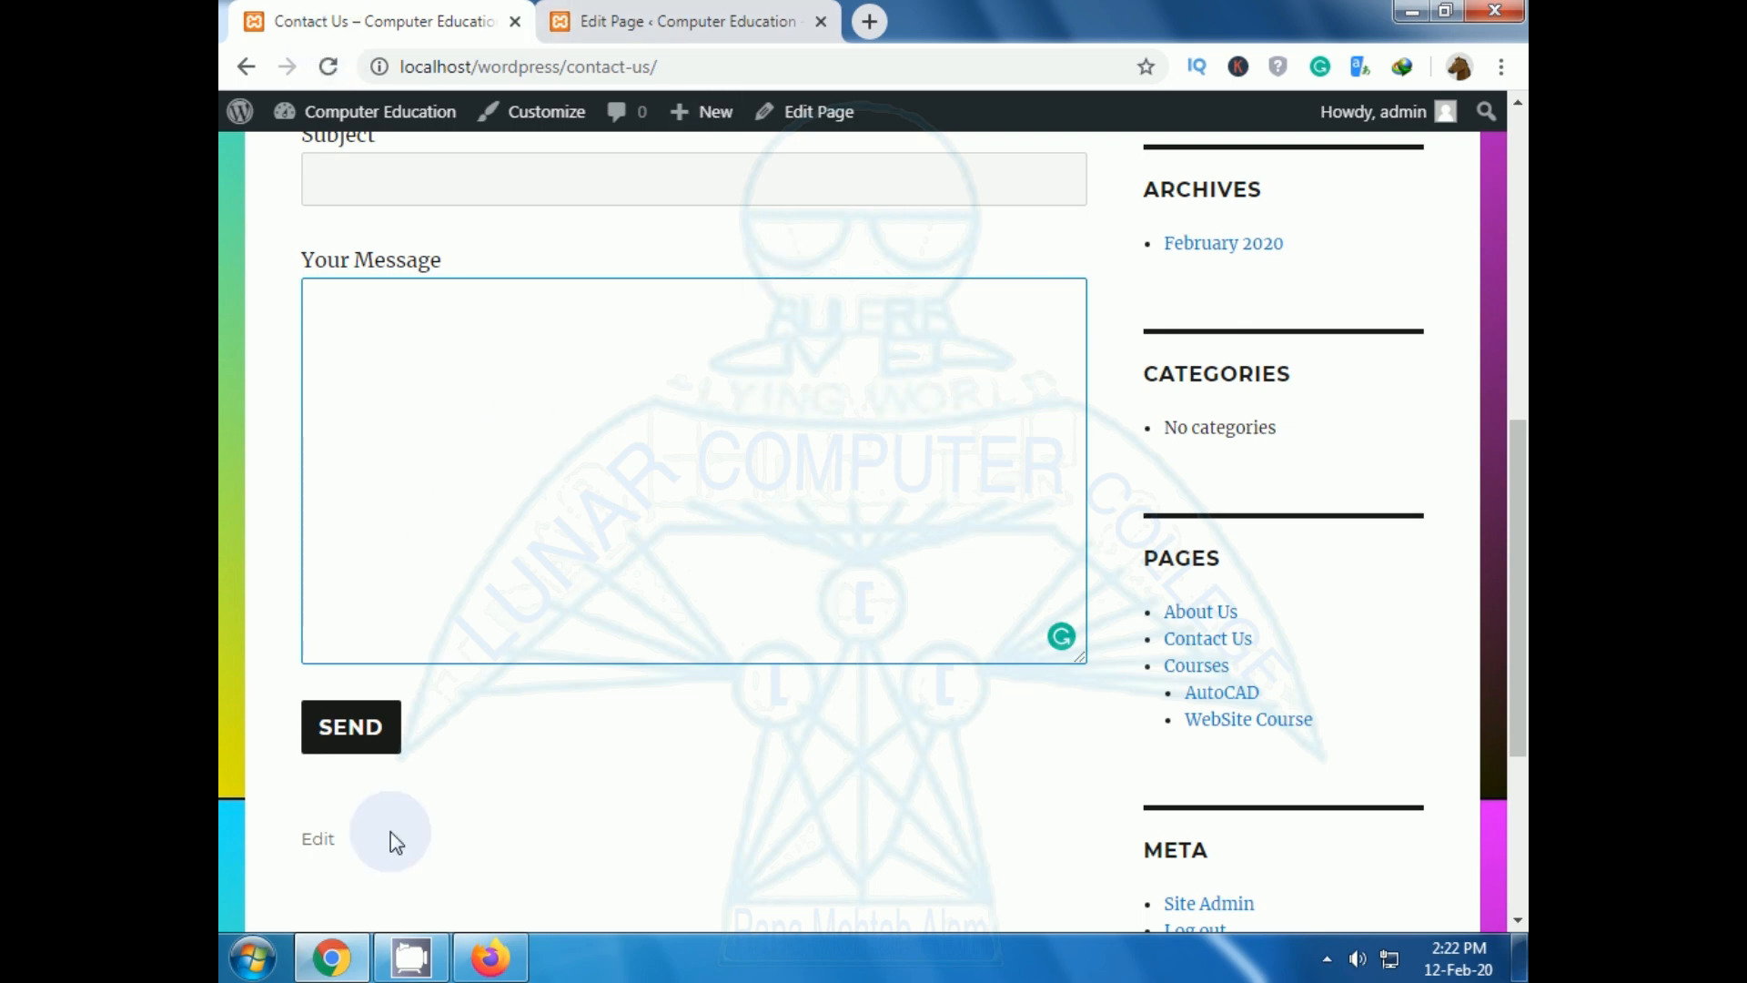
{"action": "left_click", "coordinate": [310, 856]}
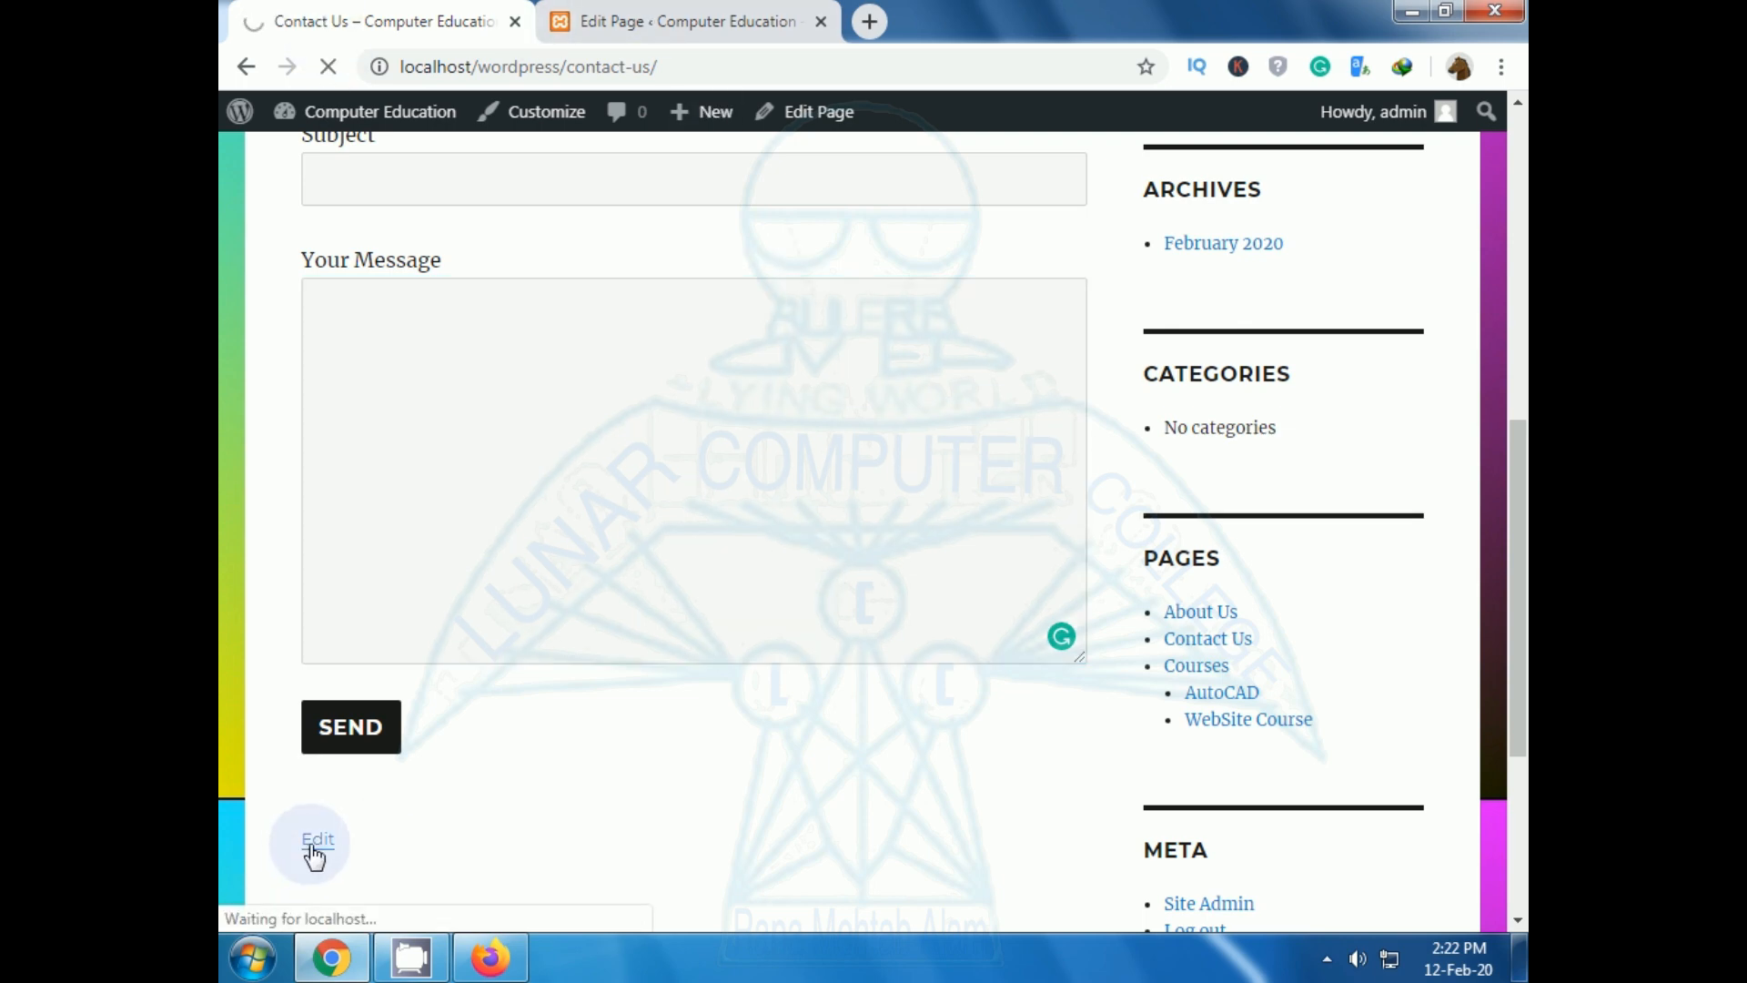
Leave the page editor for the Installed Plugins list showing Contact Form 7 active.
{"action": "left_click", "coordinate": [473, 569]}
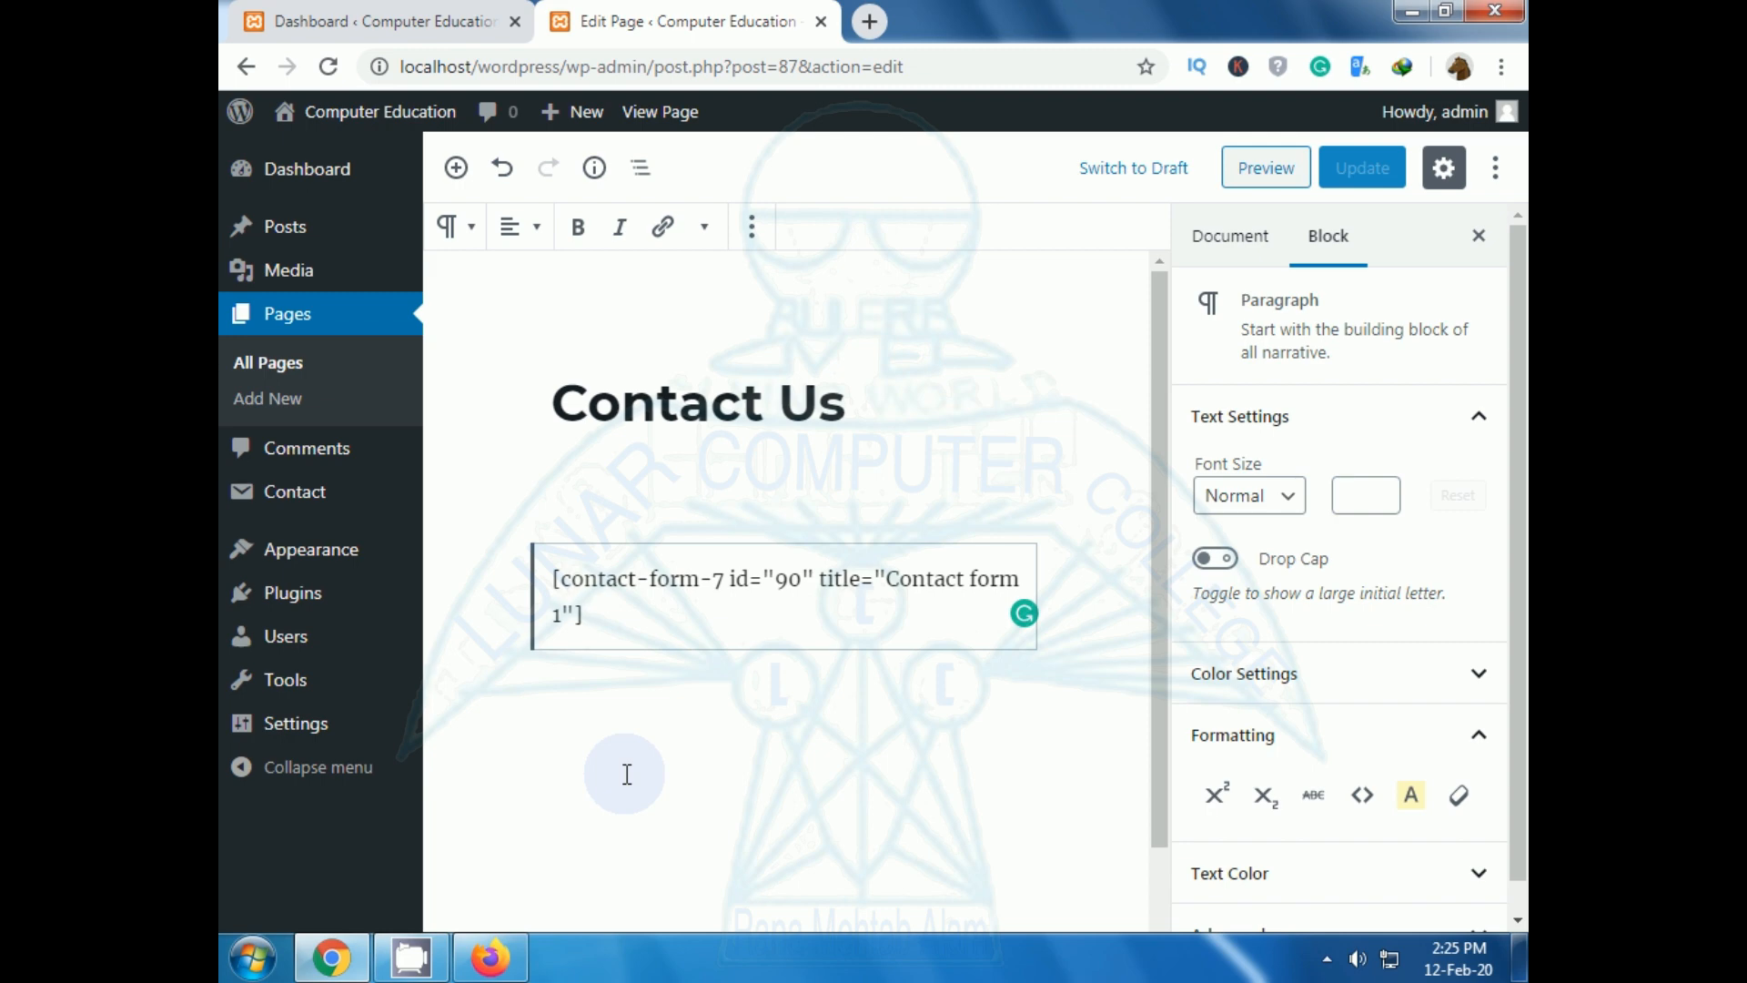
{"action": "left_click", "coordinate": [294, 615]}
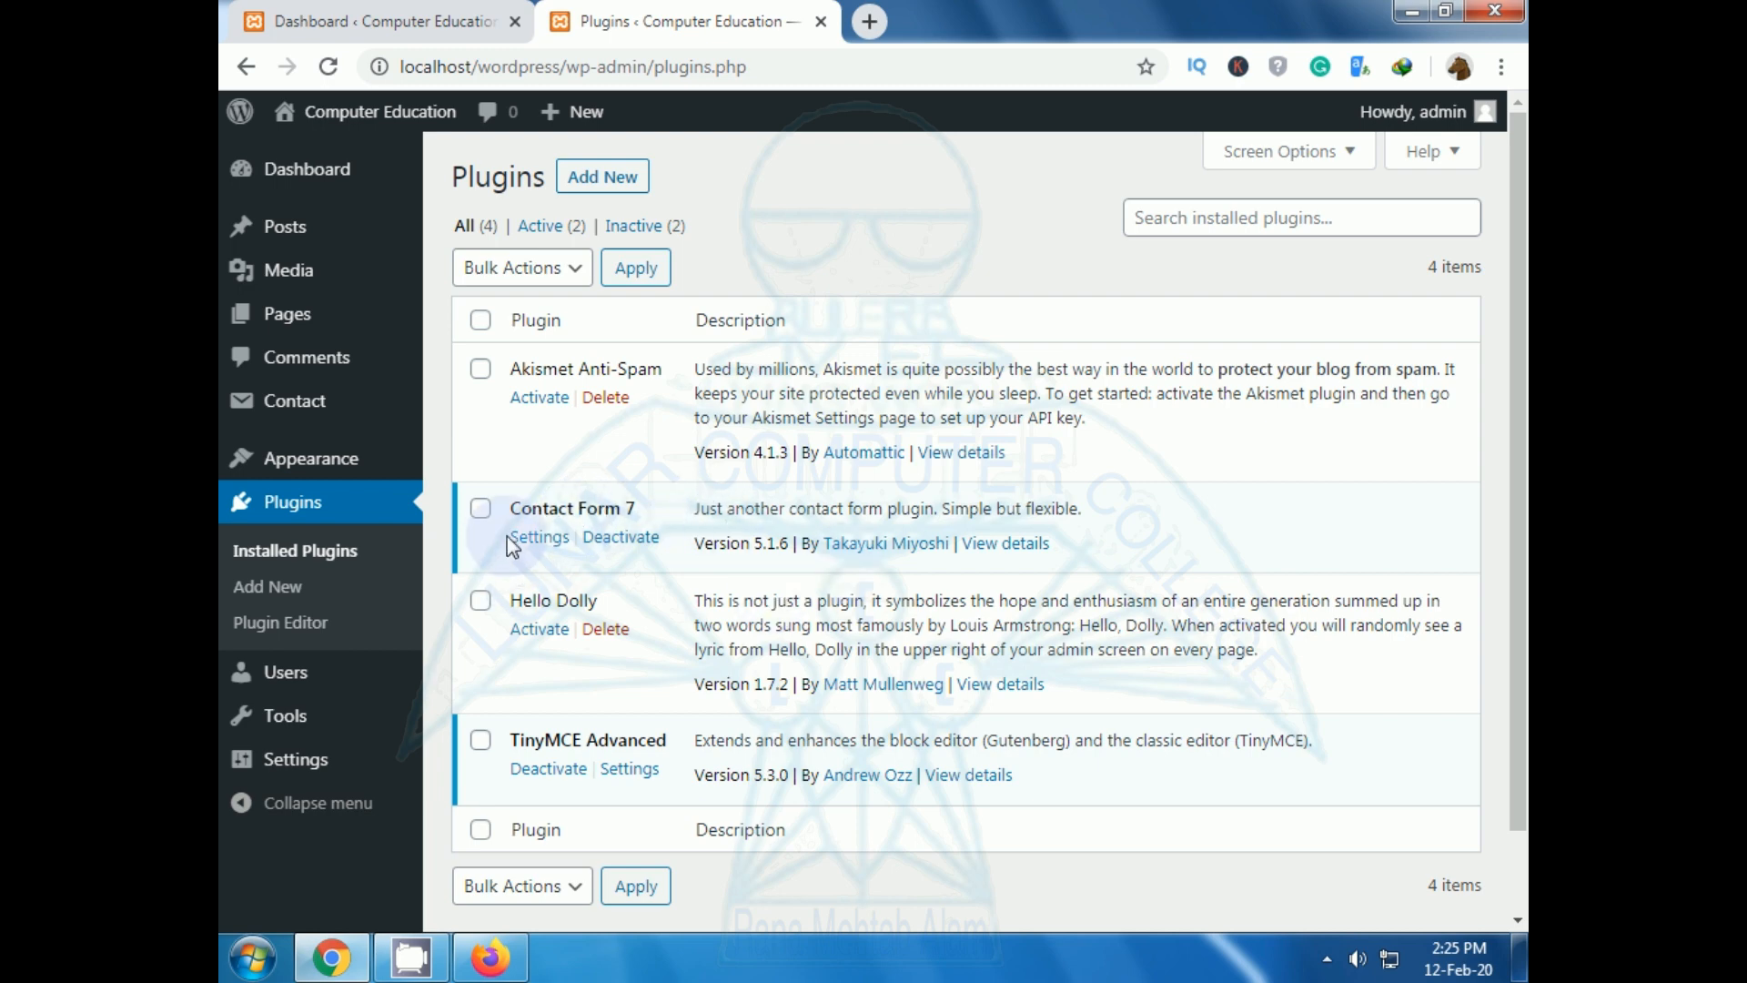
Open Contact form 1 from Contact Form 7's settings and scroll through its Form tab template.
{"action": "left_click", "coordinate": [480, 508]}
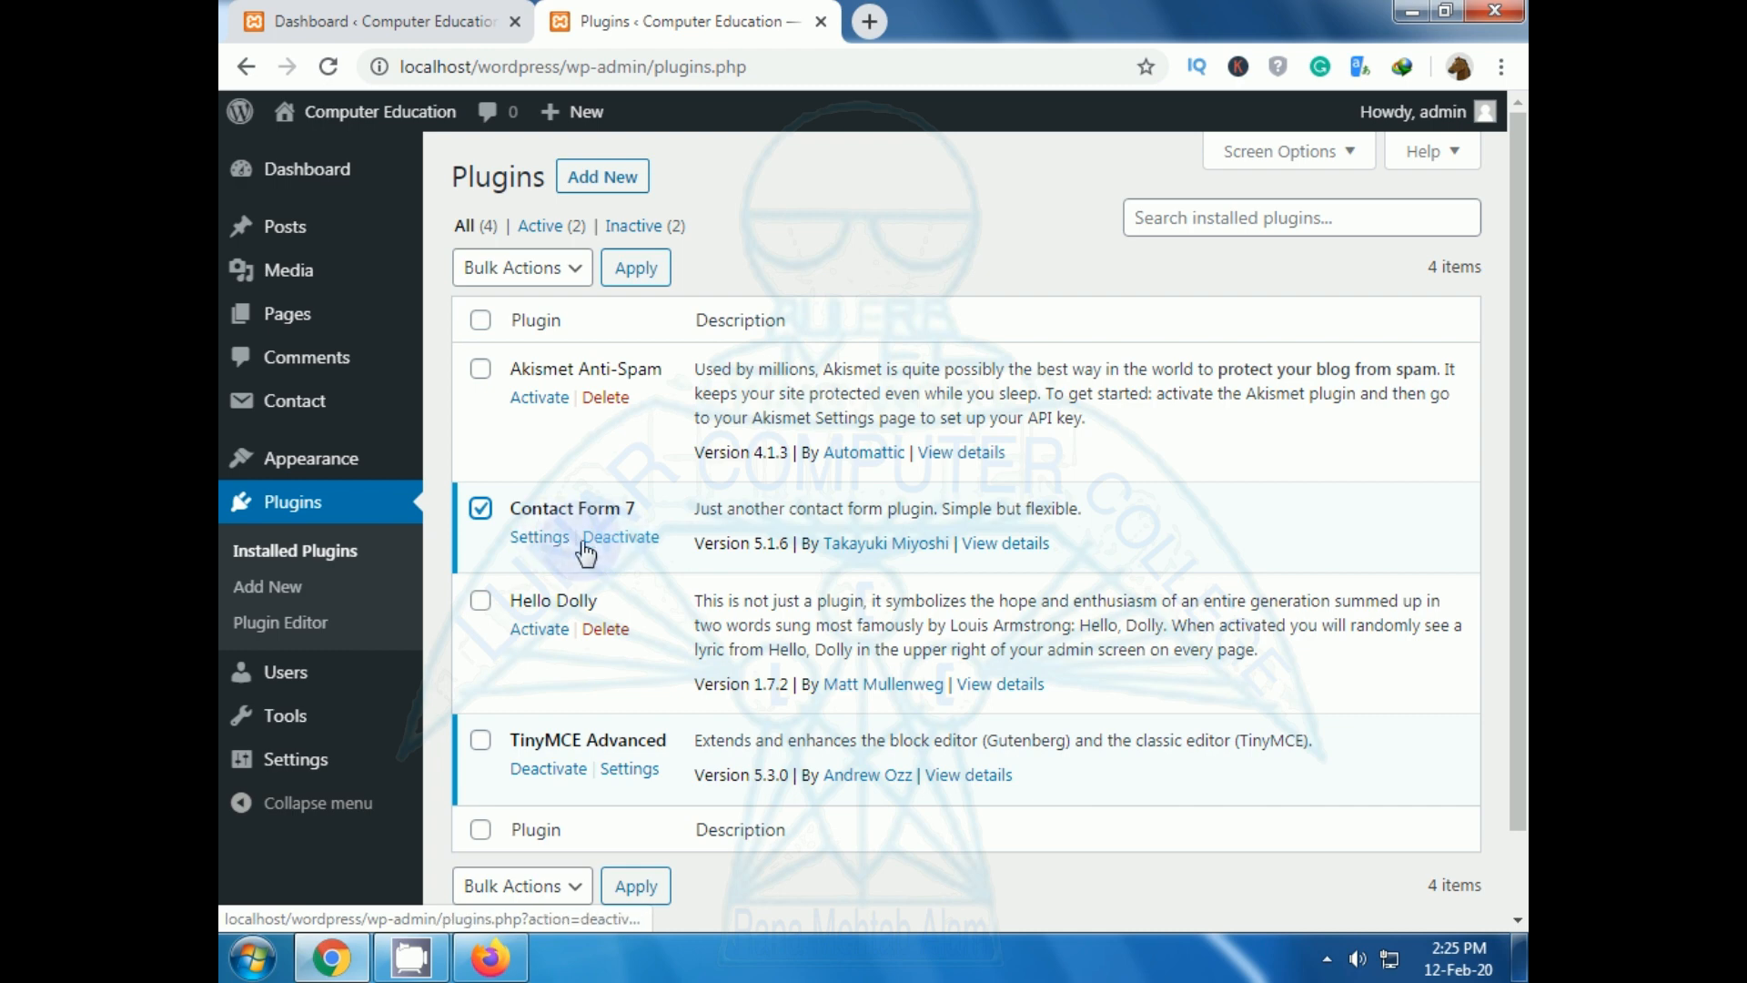
{"action": "left_click", "coordinate": [547, 540]}
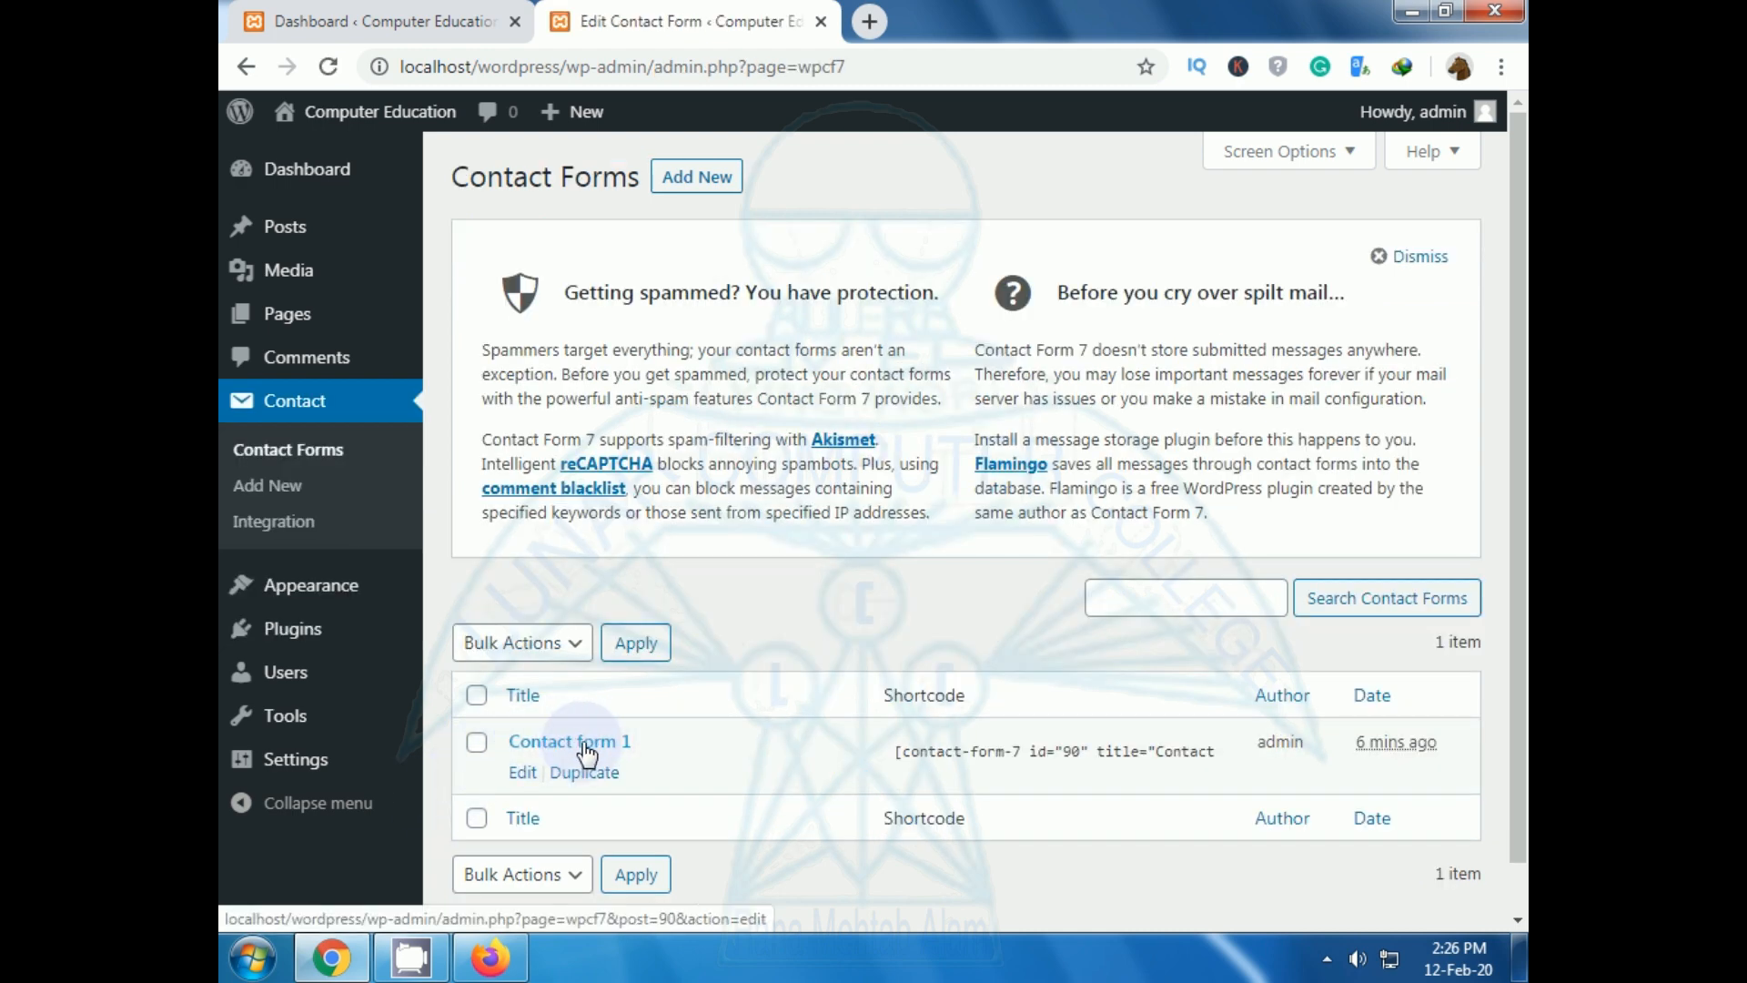
{"action": "left_click", "coordinate": [522, 773]}
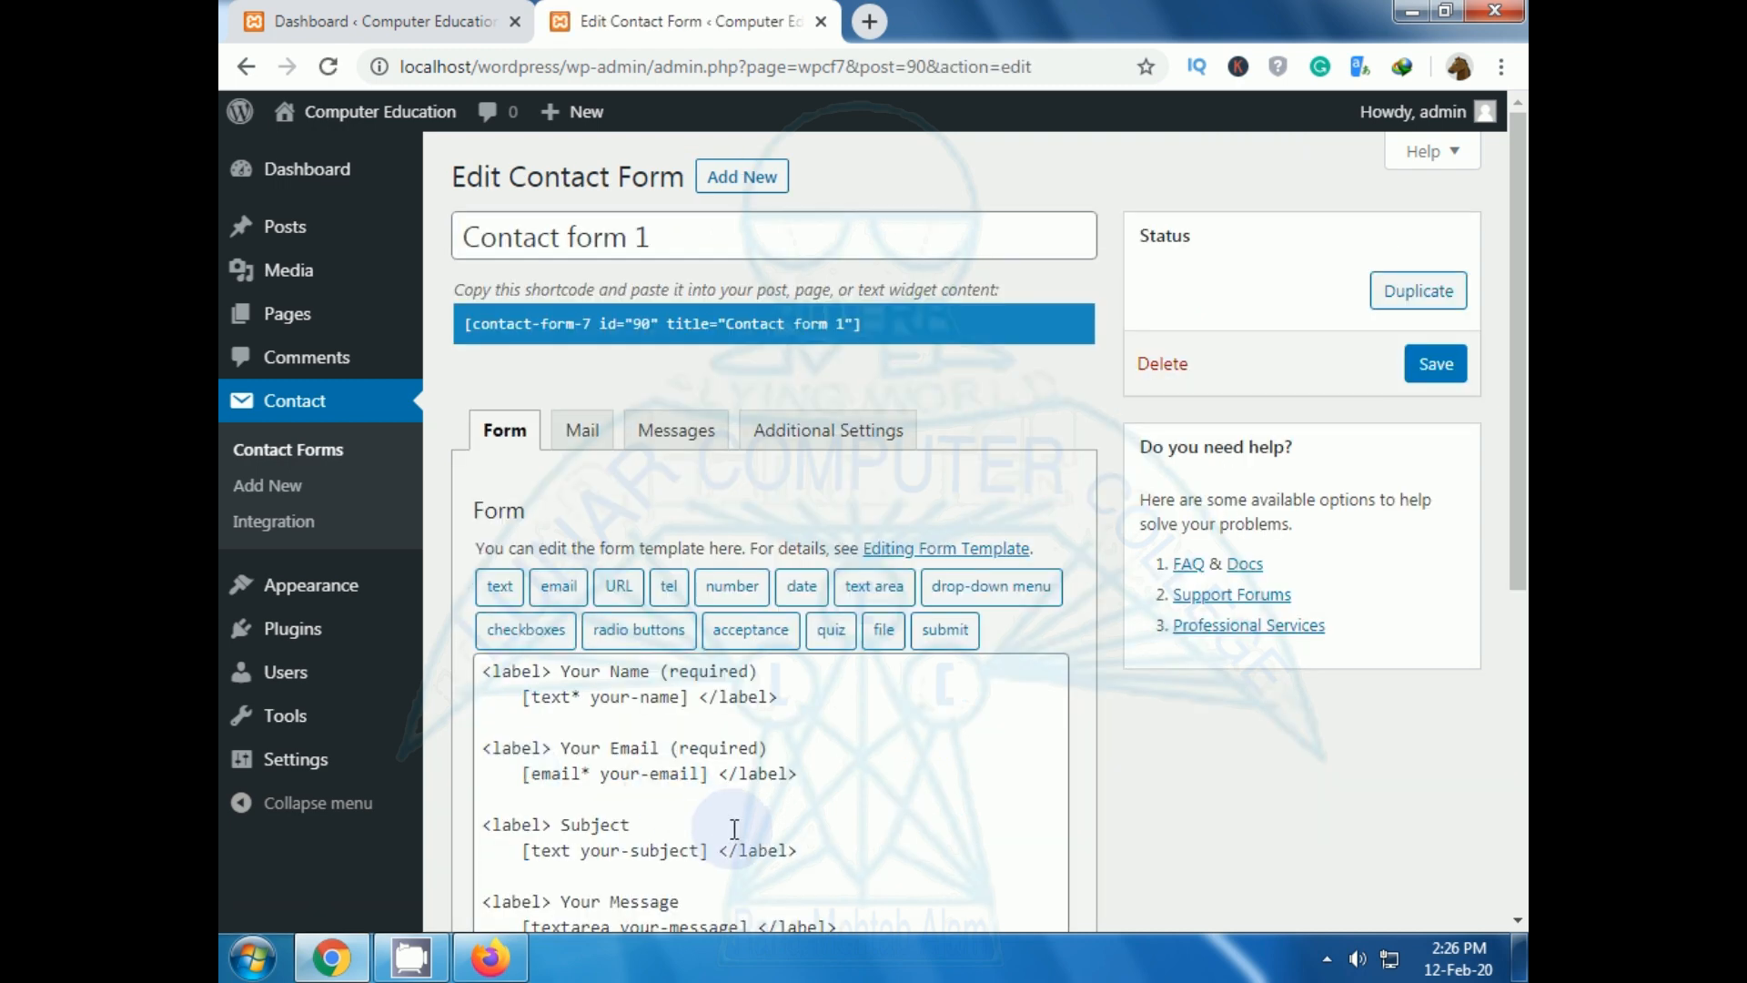
{"action": "scroll", "coordinate": [940, 644], "scroll_direction": "down", "scroll_amount": 5}
{"action": "scroll", "coordinate": [942, 637], "scroll_direction": "up", "scroll_amount": 5}
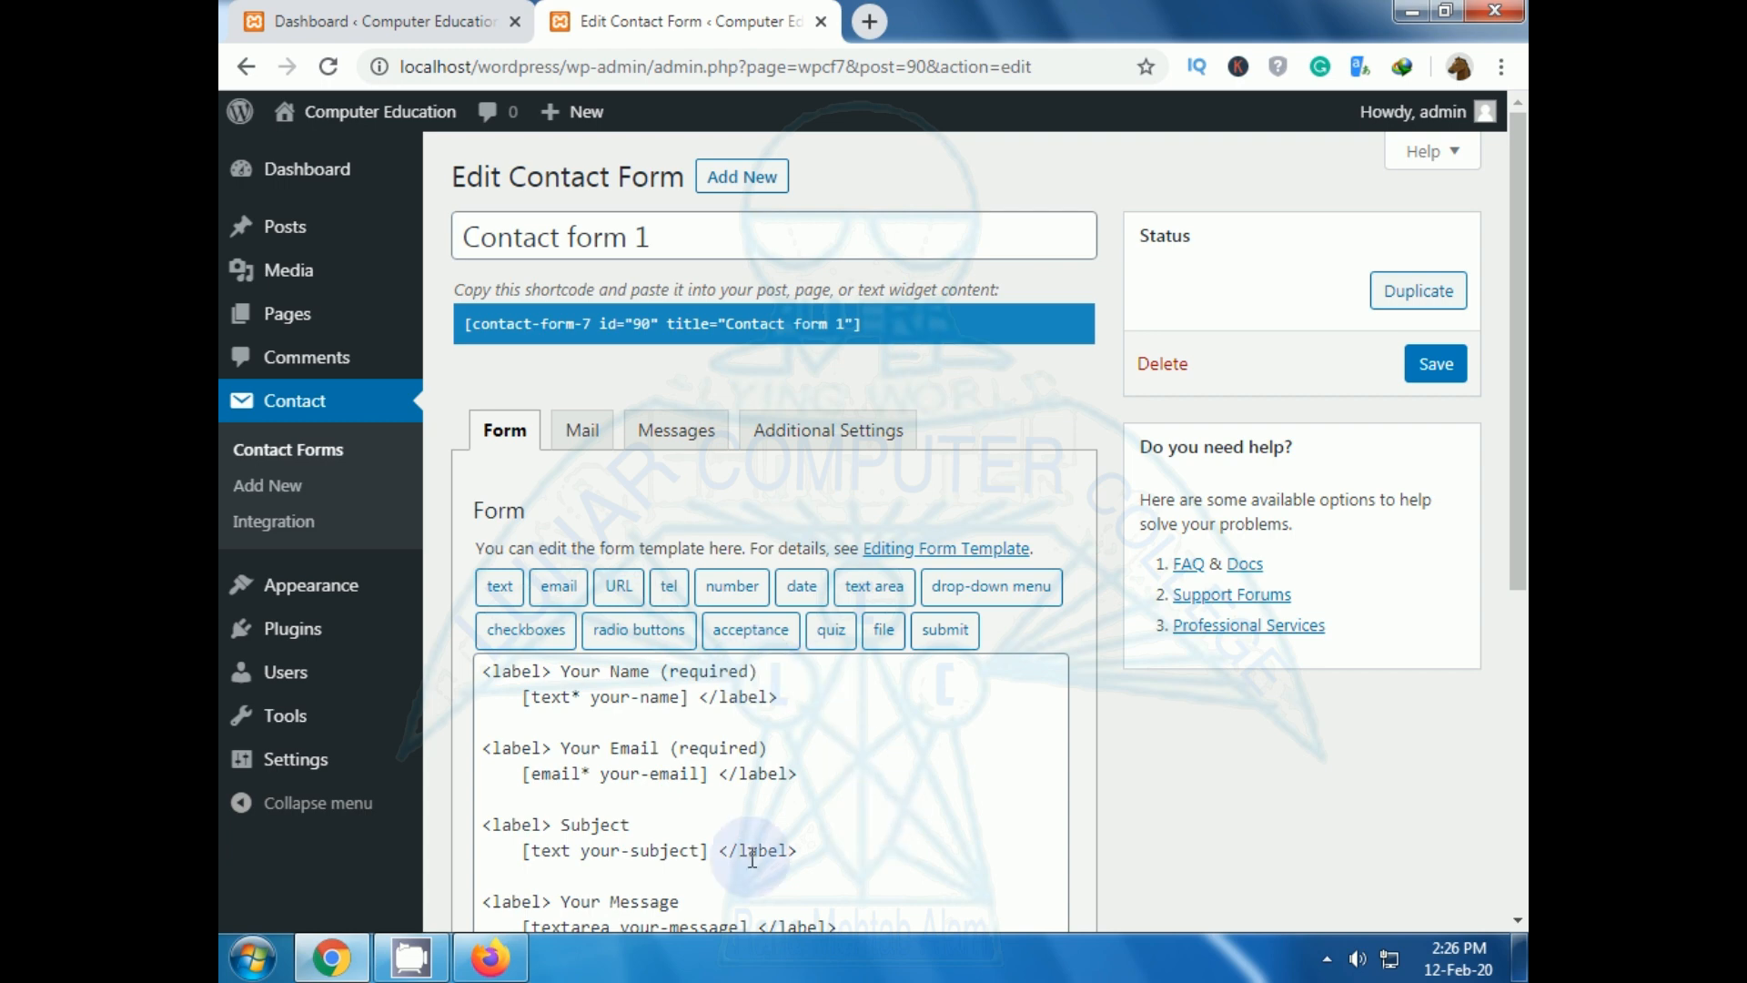
{"action": "scroll", "coordinate": [739, 828], "scroll_direction": "down", "scroll_amount": 3}
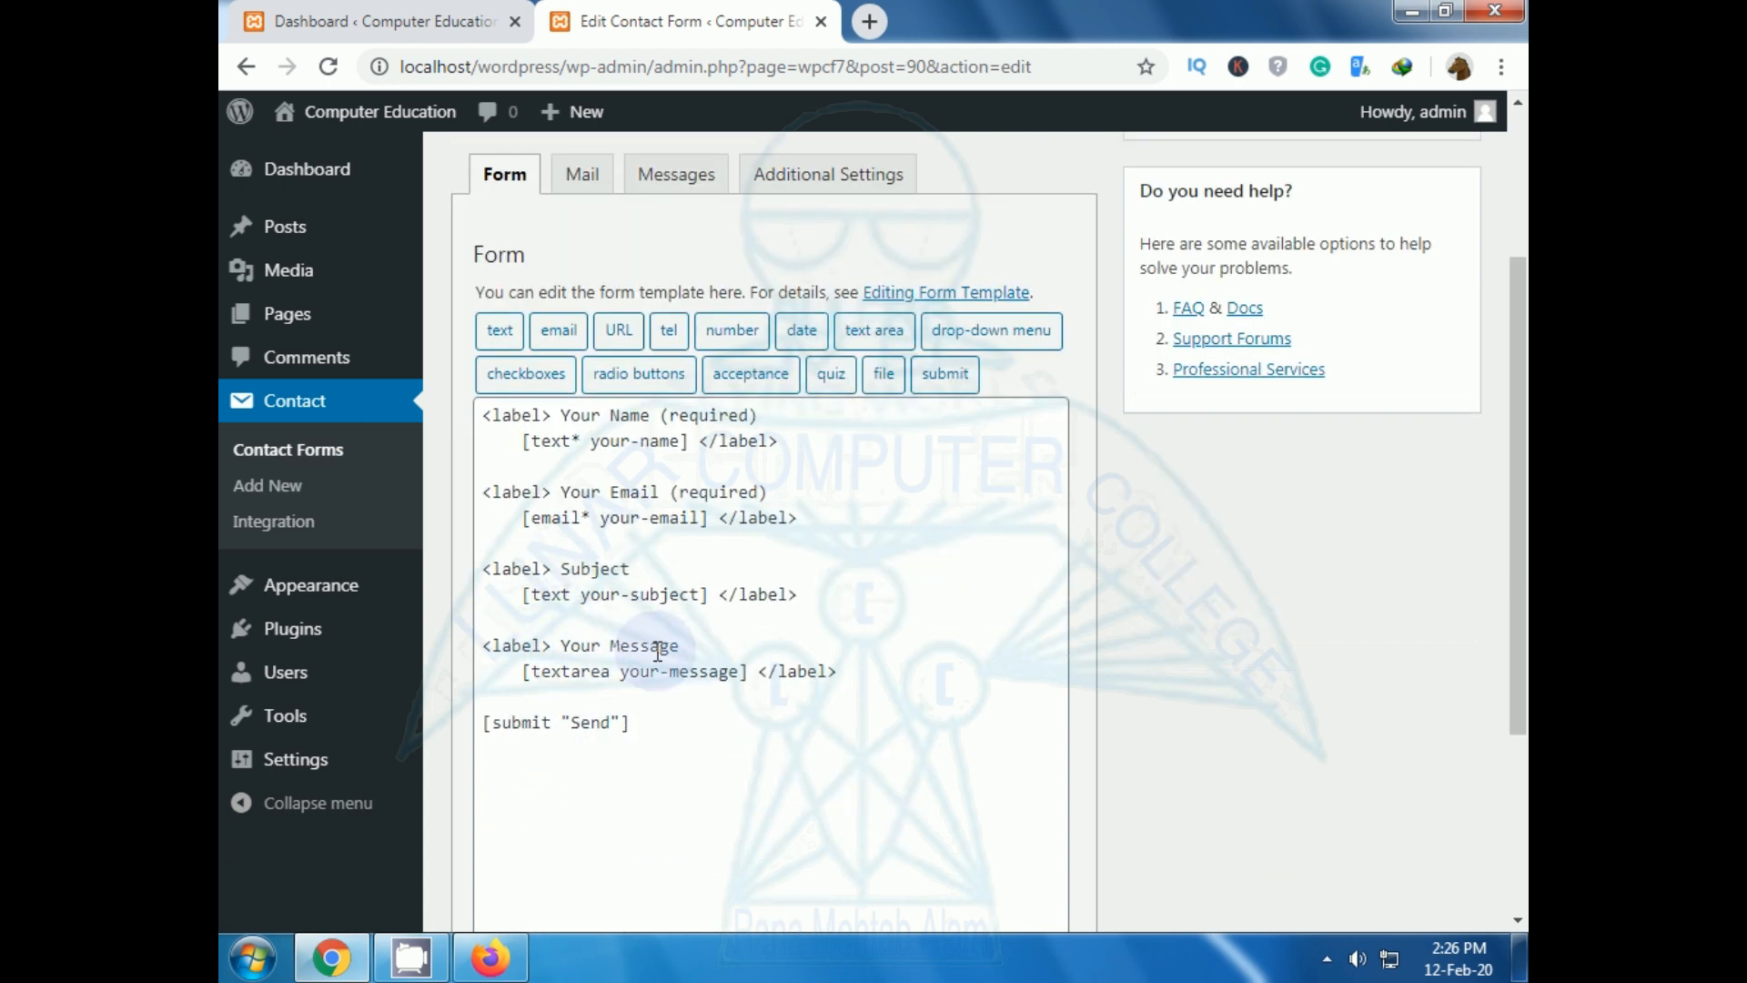
{"action": "scroll", "coordinate": [889, 761], "scroll_direction": "up", "scroll_amount": 3}
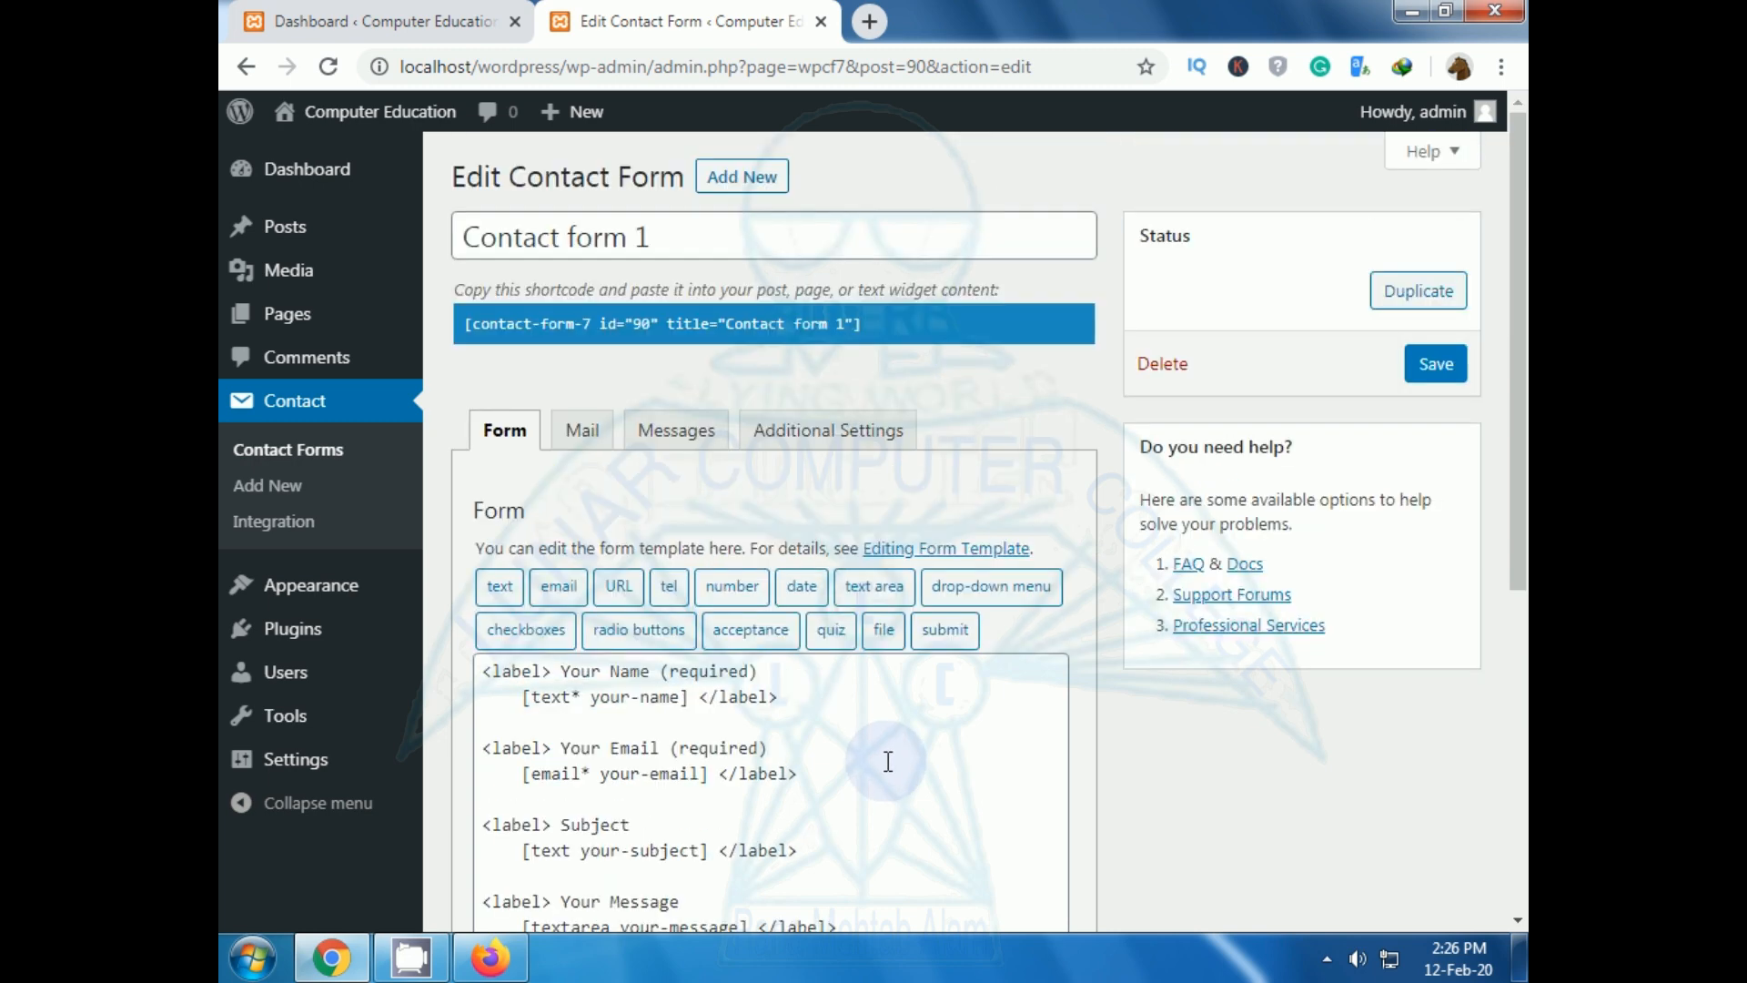
Inspect Contact form 1's Mail tab To, From, Subject and Message Body, then return to Plugins.
{"action": "left_click", "coordinate": [585, 435]}
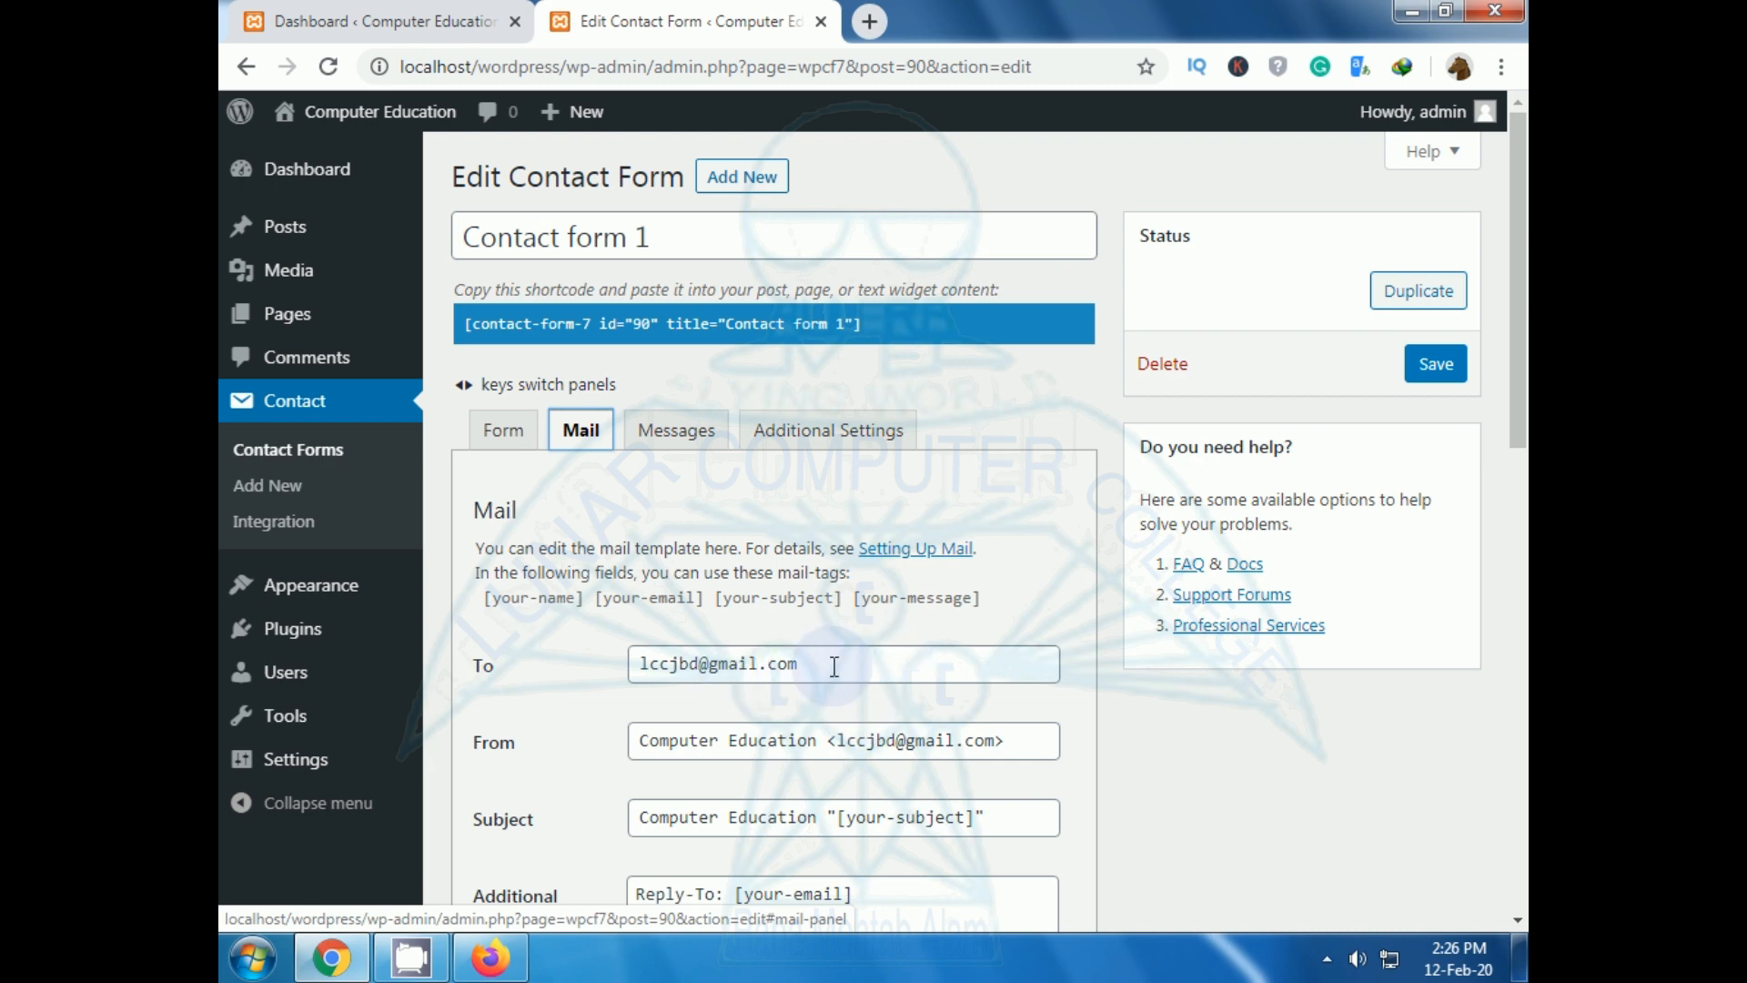
{"action": "scroll", "coordinate": [869, 656], "scroll_direction": "down", "scroll_amount": 2}
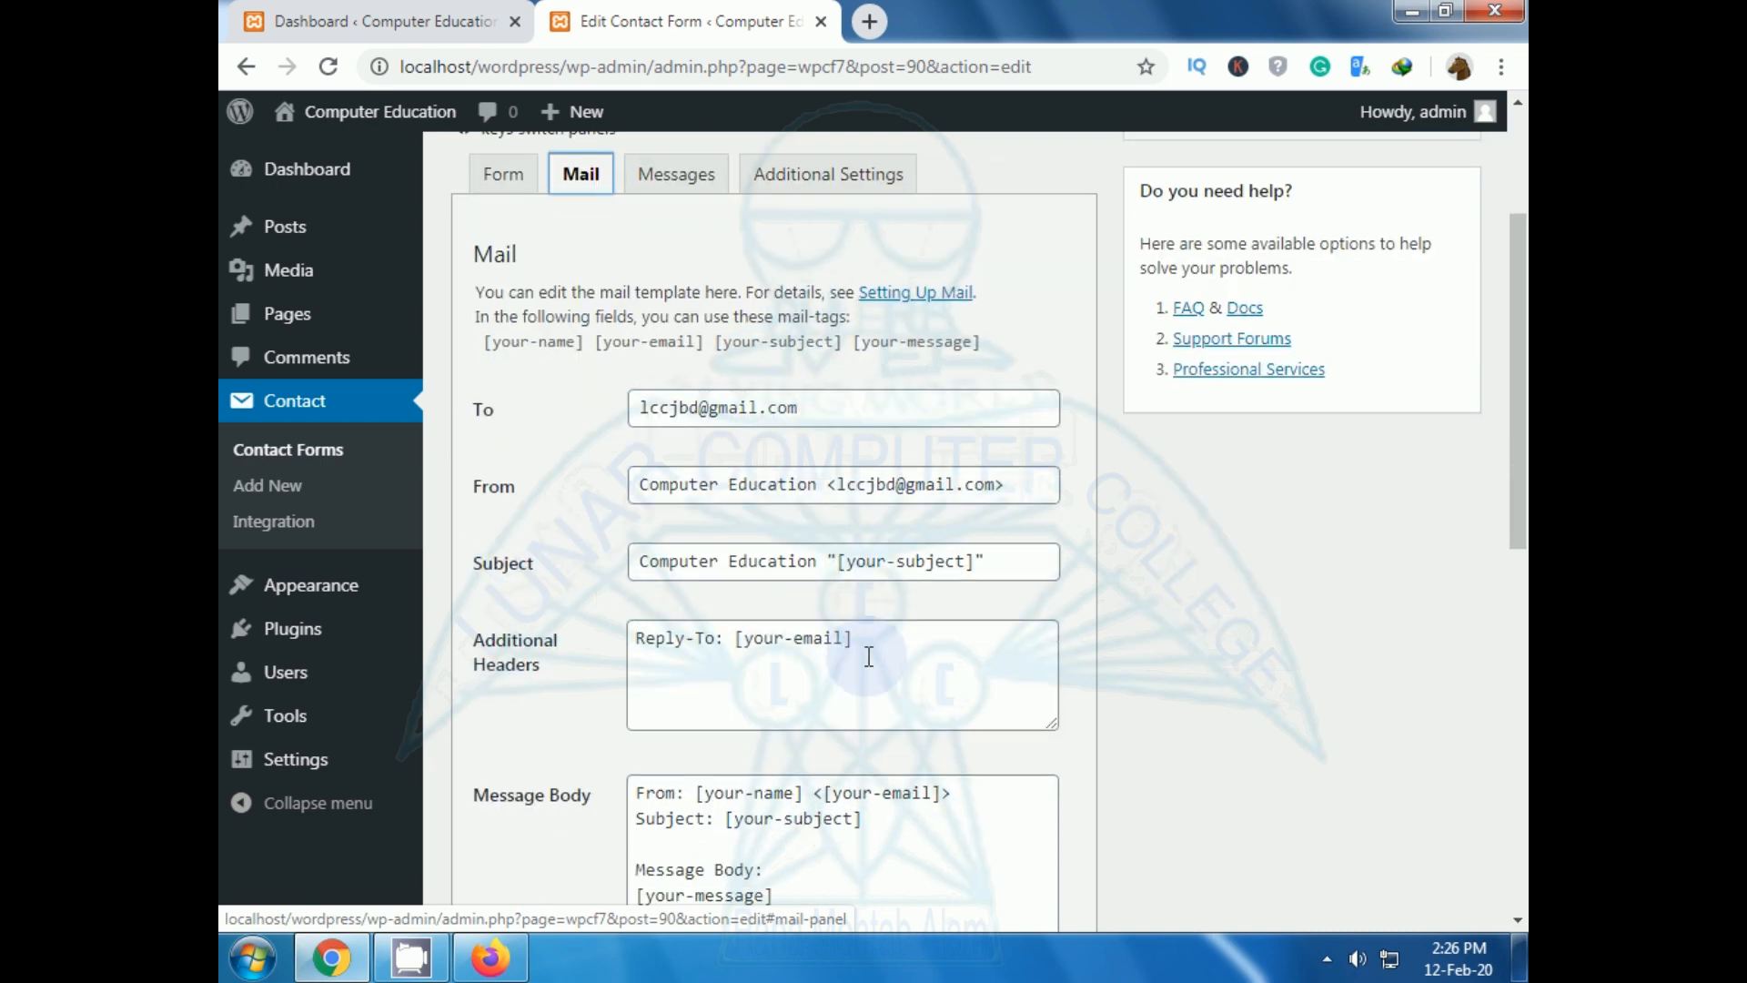
{"action": "scroll", "coordinate": [837, 664], "scroll_direction": "up", "scroll_amount": 2}
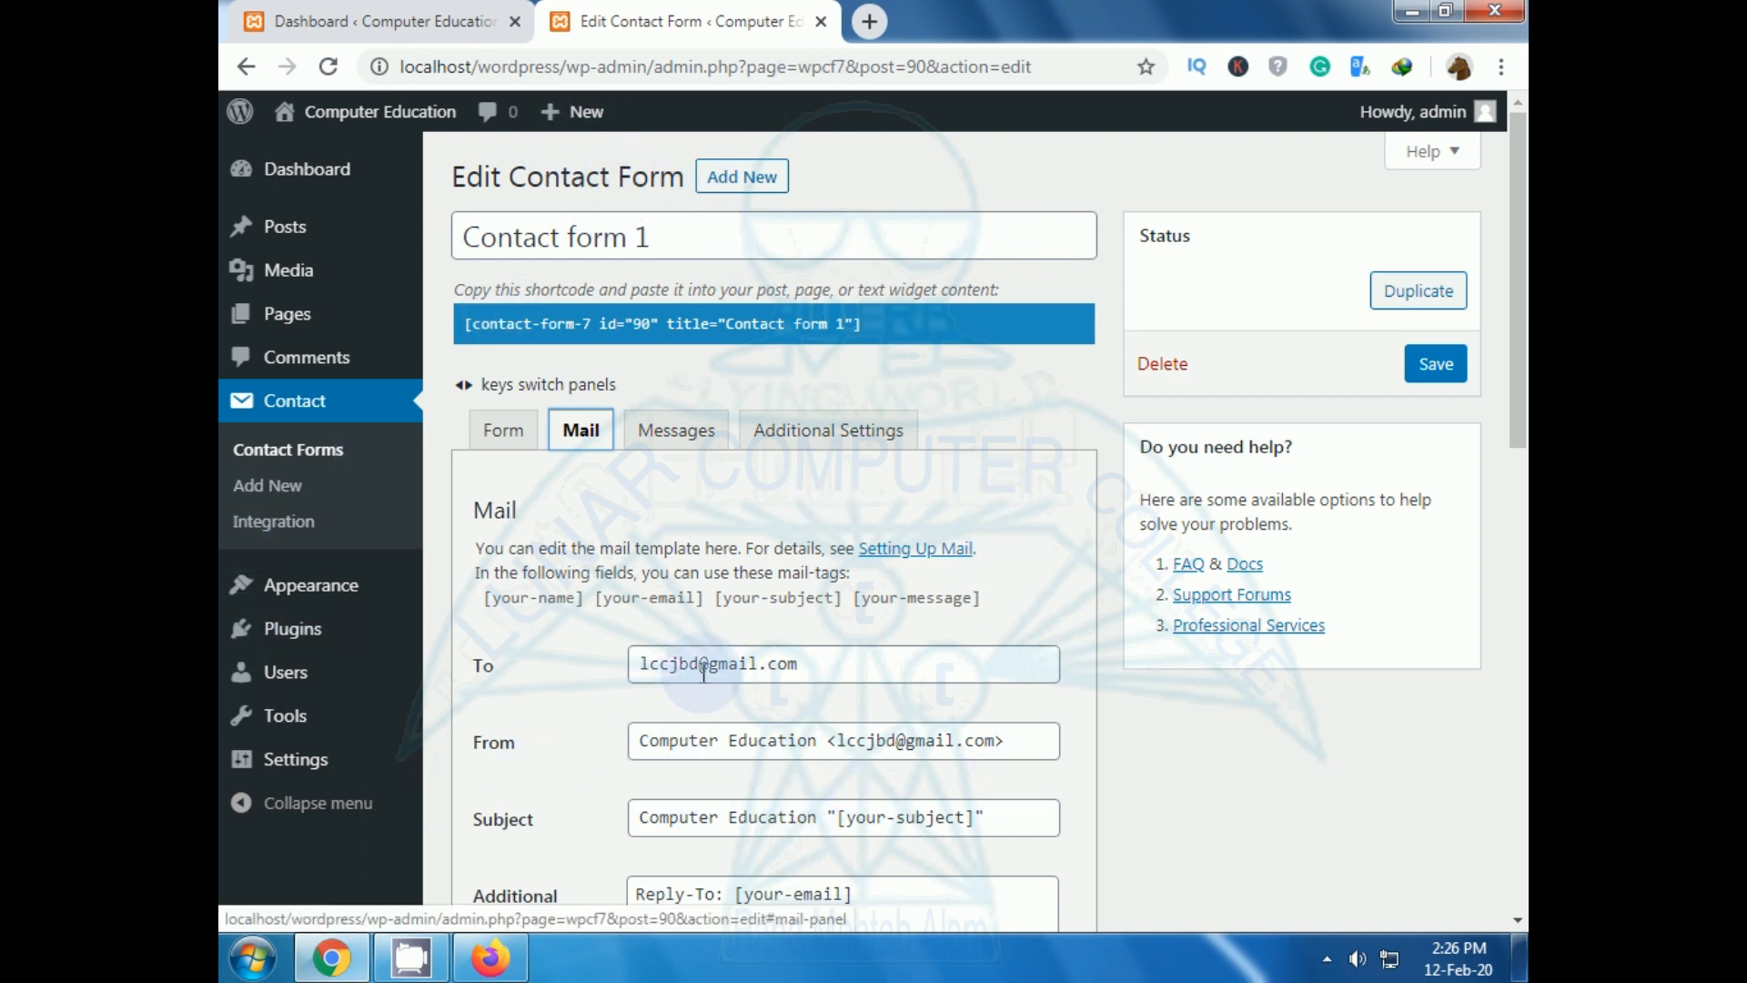
{"action": "left_click", "coordinate": [864, 661]}
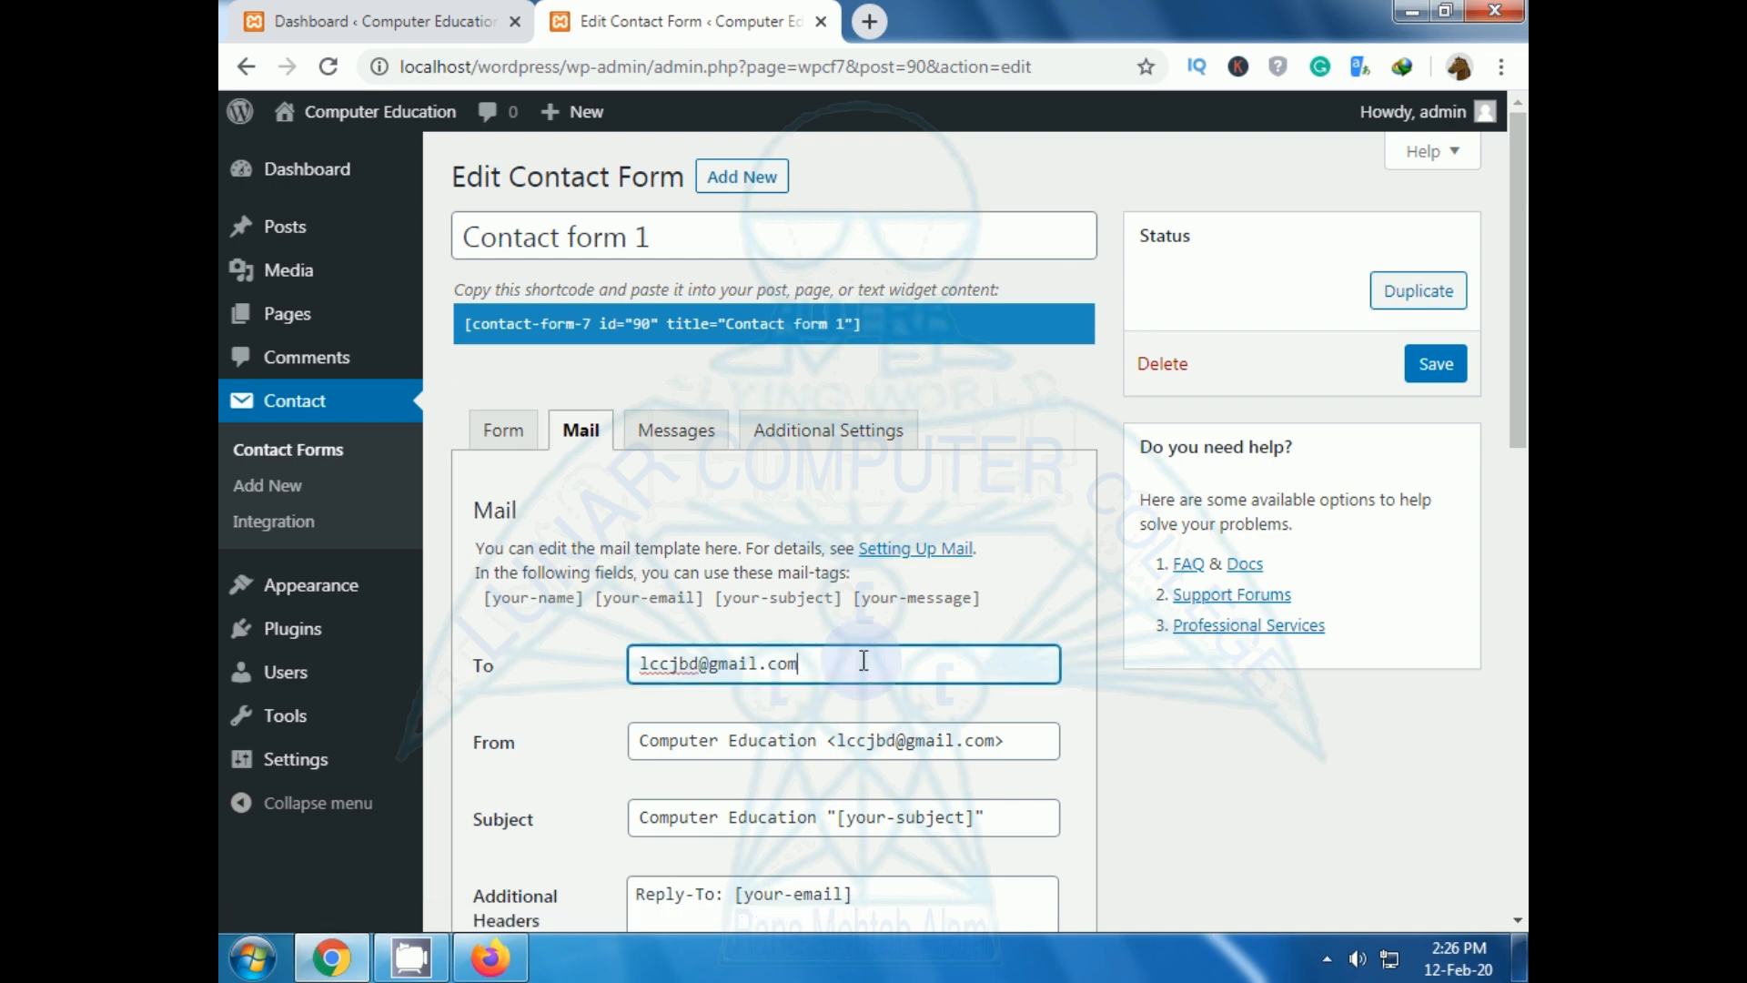
{"action": "scroll", "coordinate": [932, 805], "scroll_direction": "down", "scroll_amount": 3}
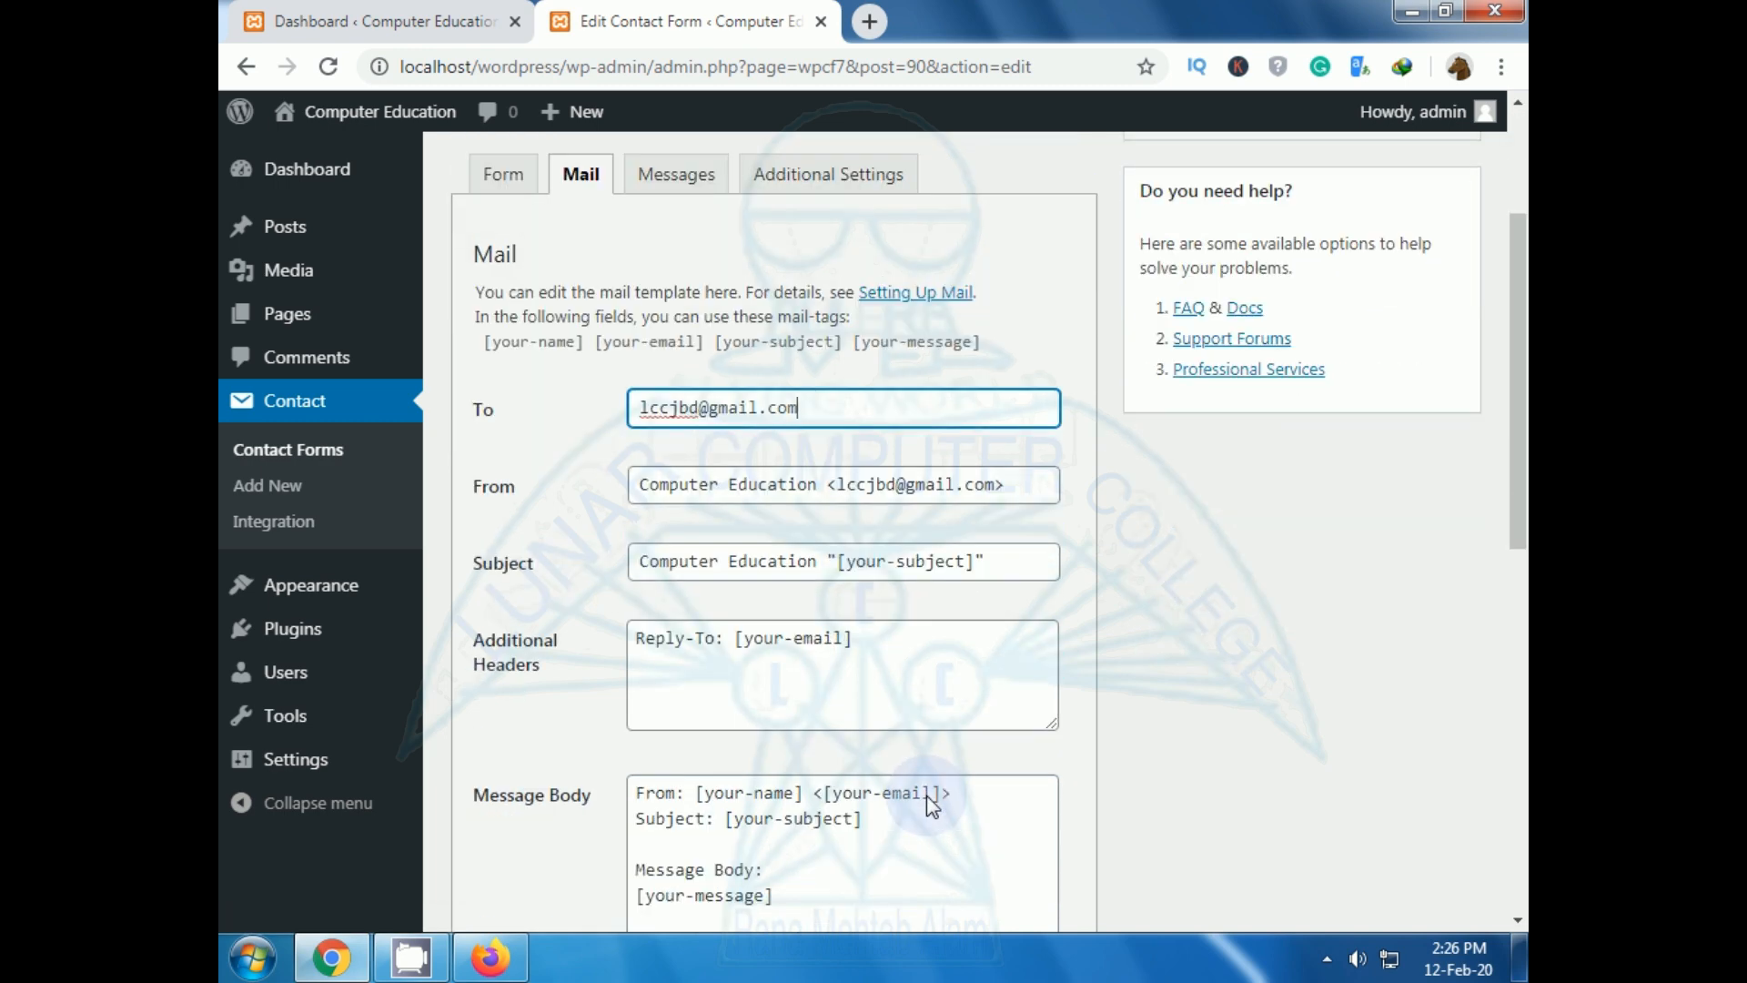
{"action": "scroll", "coordinate": [932, 805], "scroll_direction": "up", "scroll_amount": 3}
{"action": "left_click_drag", "start_coordinate": [836, 662], "coordinate": [572, 675]}
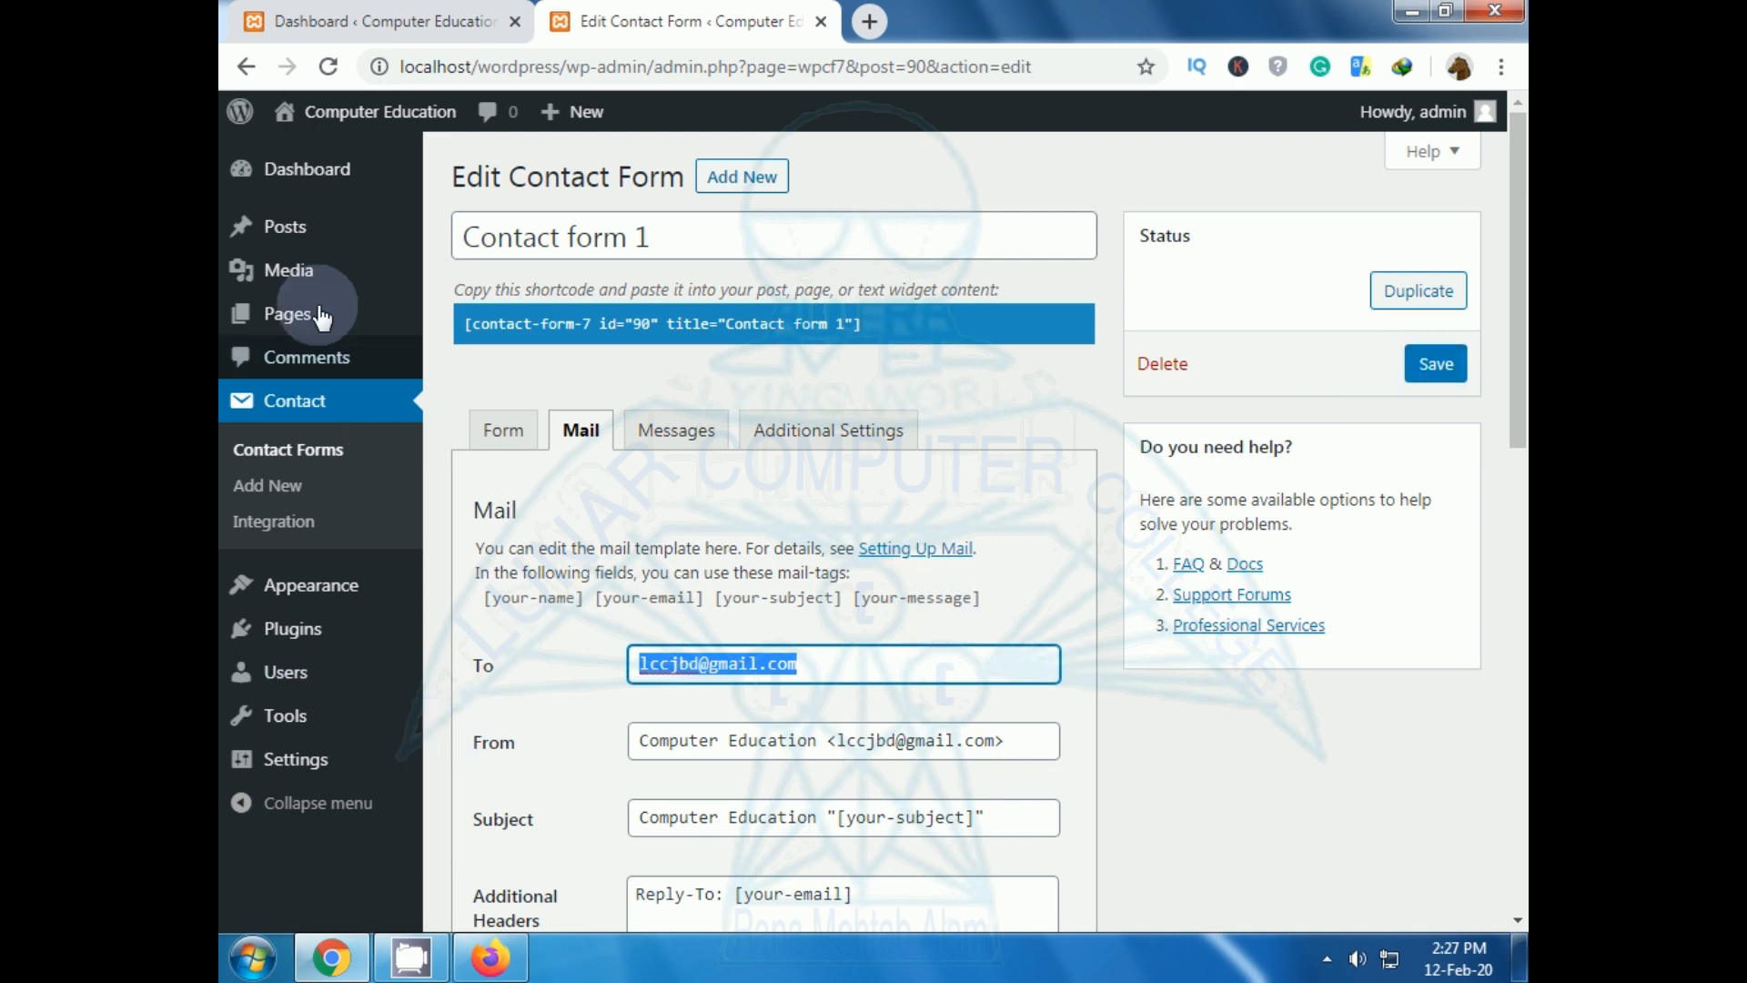
{"action": "mouse_move", "coordinate": [310, 259]}
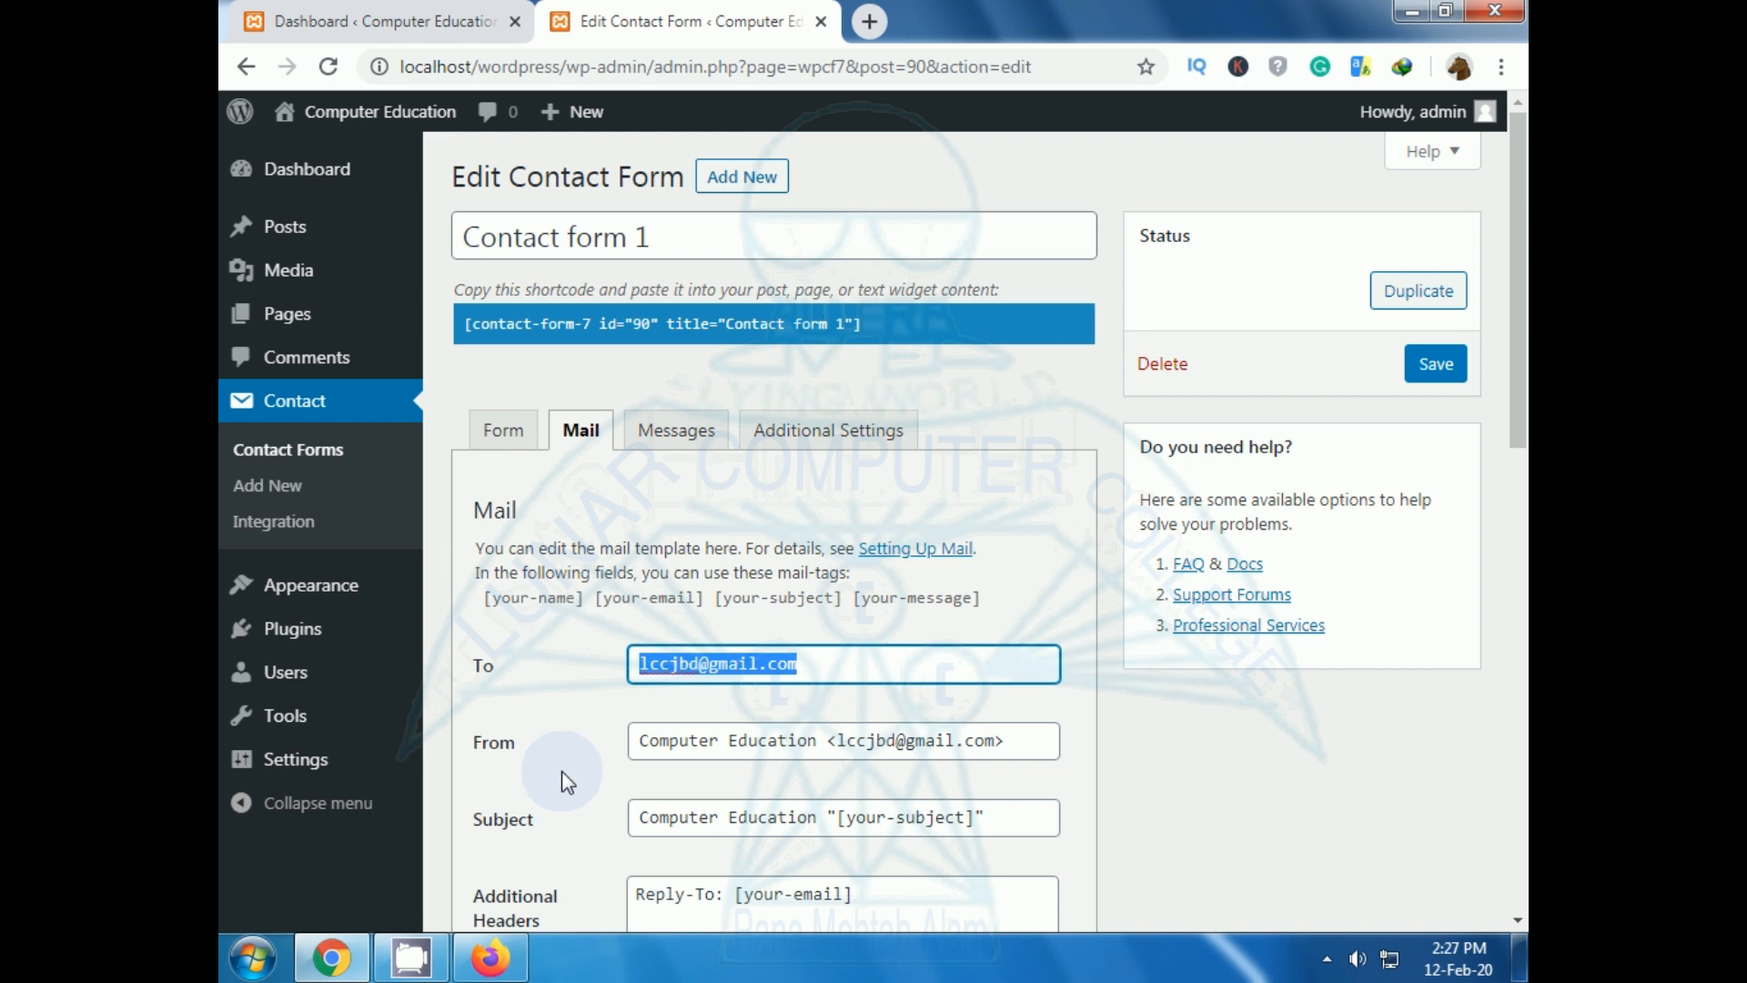
{"action": "left_click", "coordinate": [294, 634]}
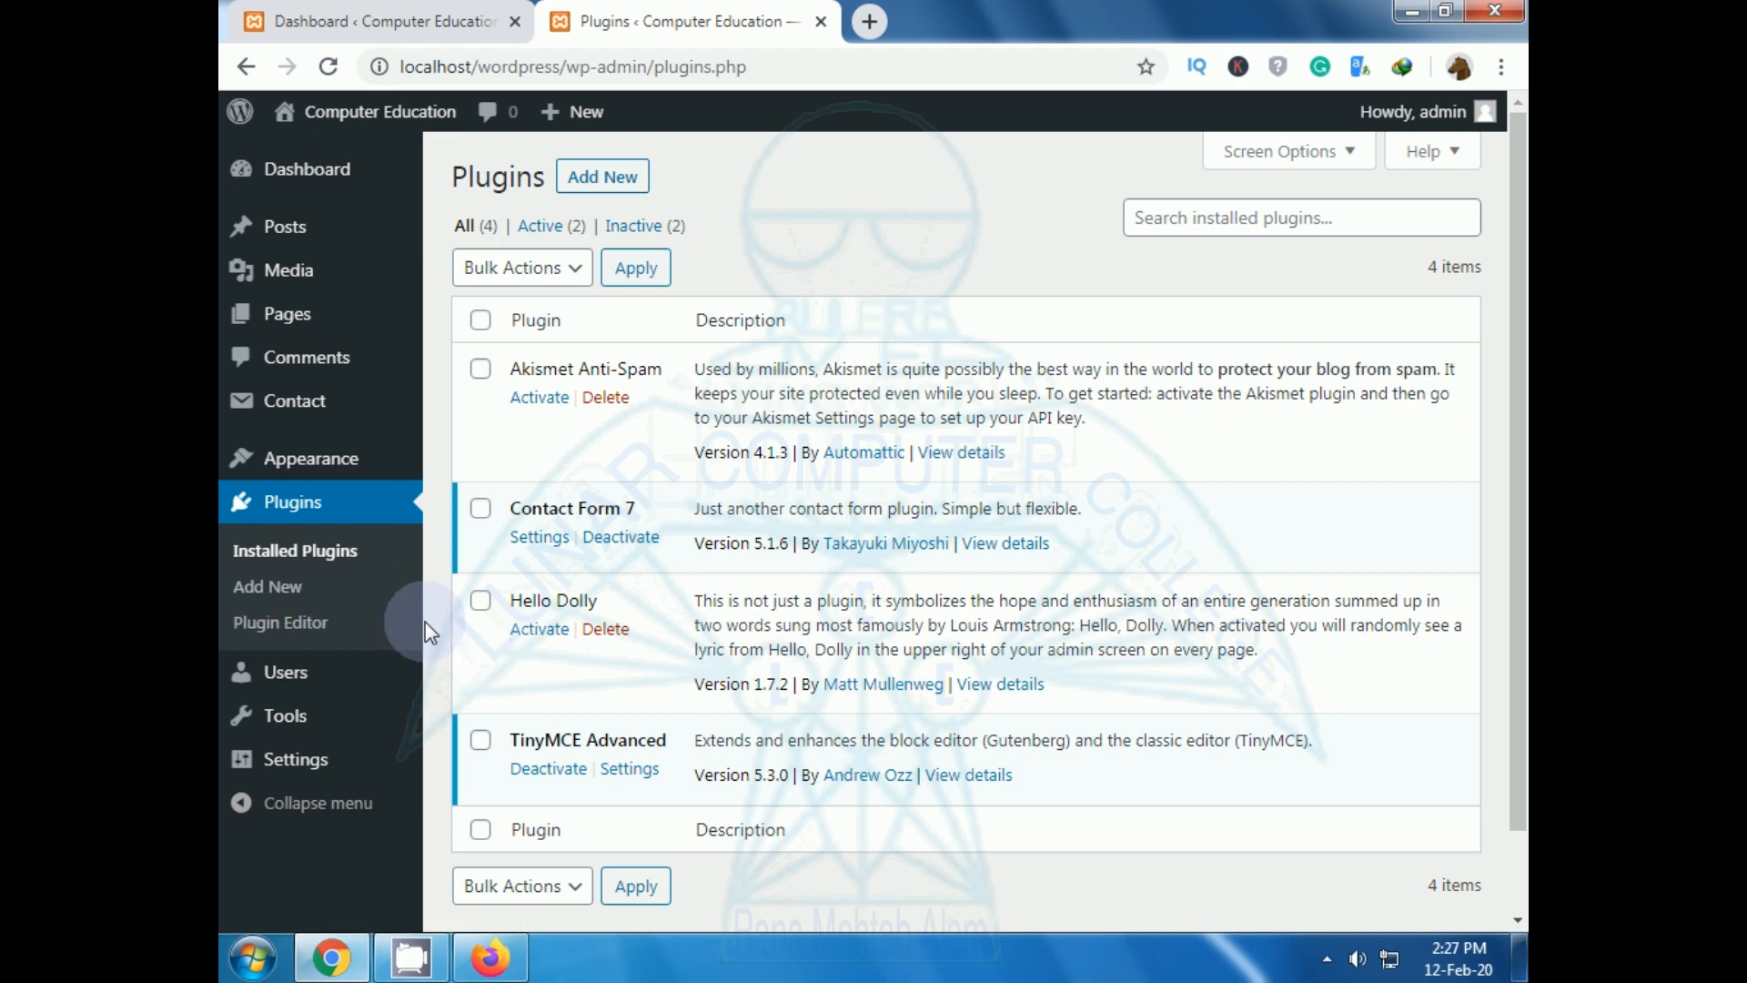
Browse the featured plugins like Akismet Anti-Spam and Classic Editor, then return to the Dashboard tab.
{"action": "left_click", "coordinate": [602, 176]}
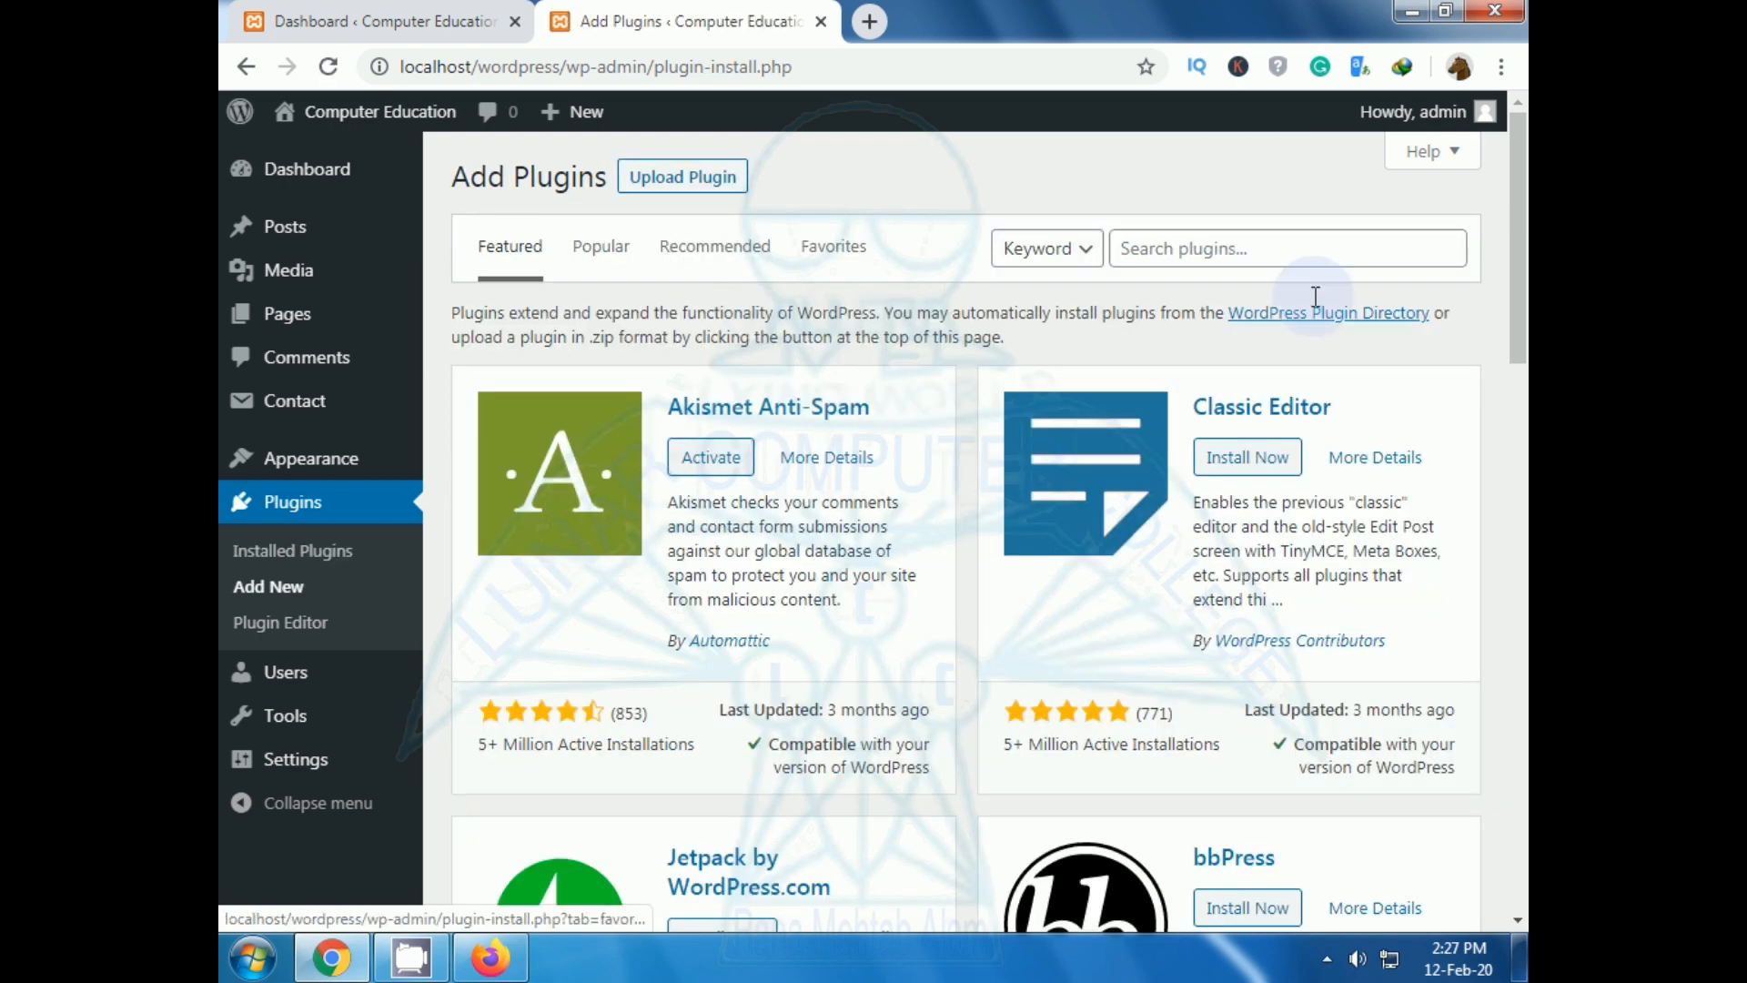
{"action": "scroll", "coordinate": [1256, 491], "scroll_direction": "down", "scroll_amount": 5}
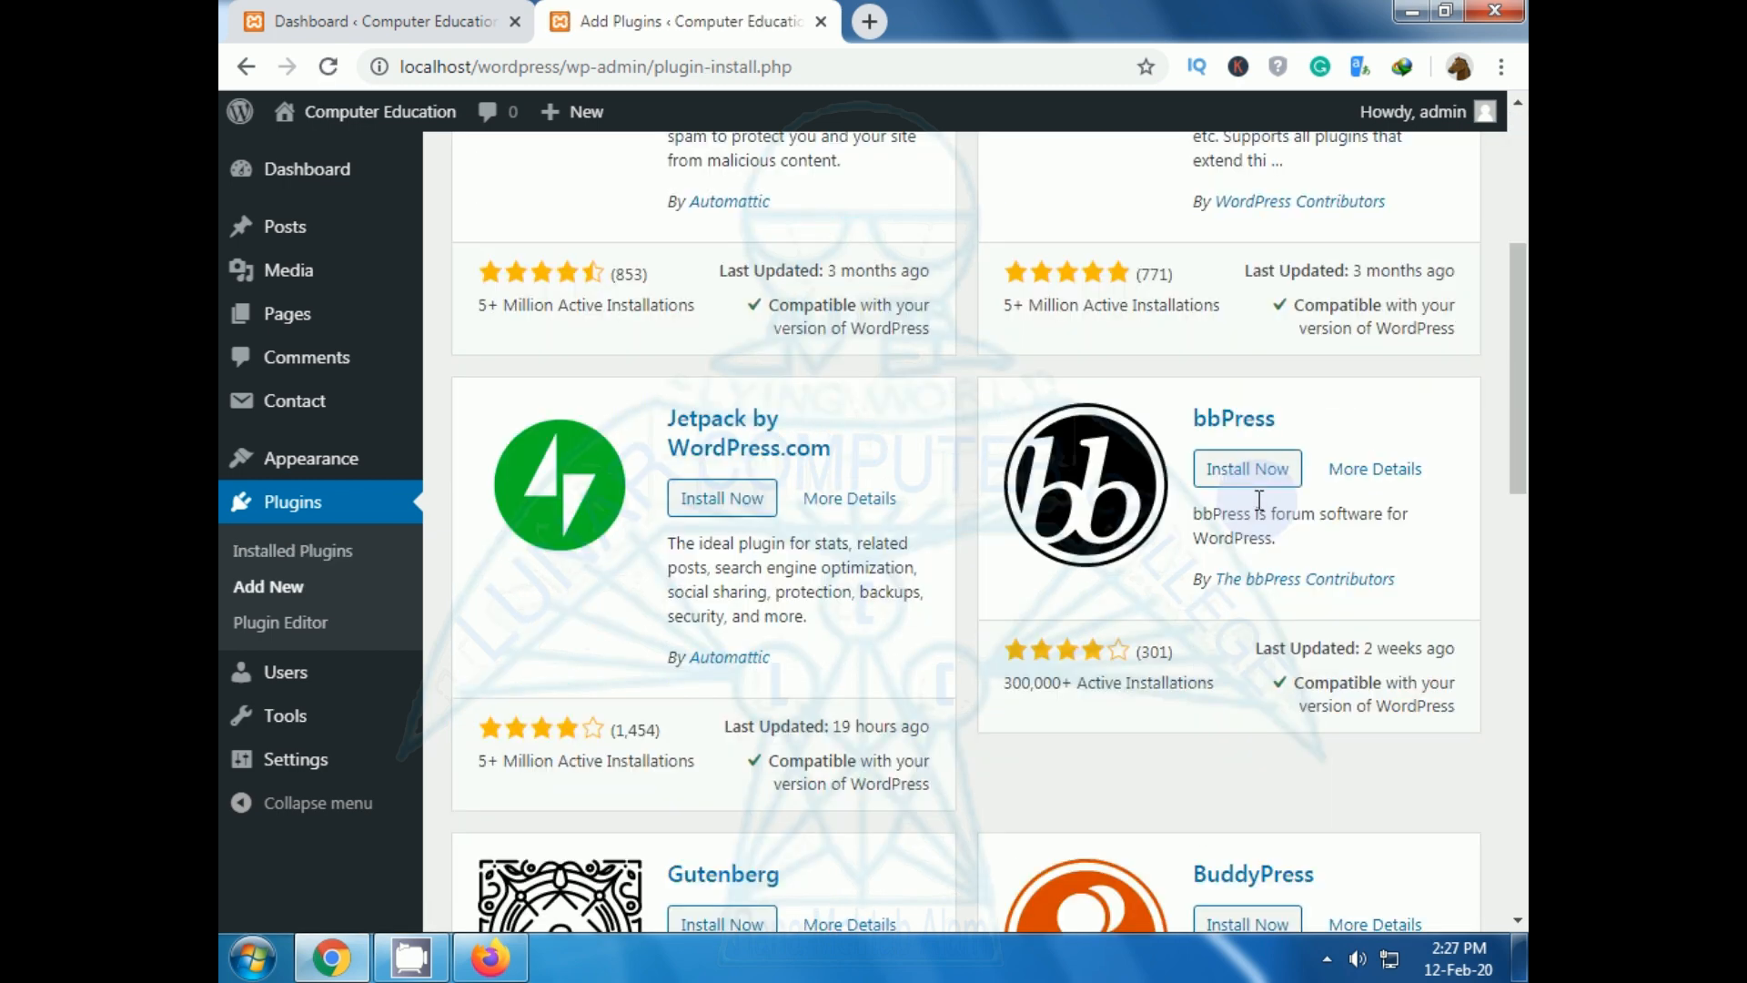
{"action": "scroll", "coordinate": [1259, 501], "scroll_direction": "down", "scroll_amount": 3}
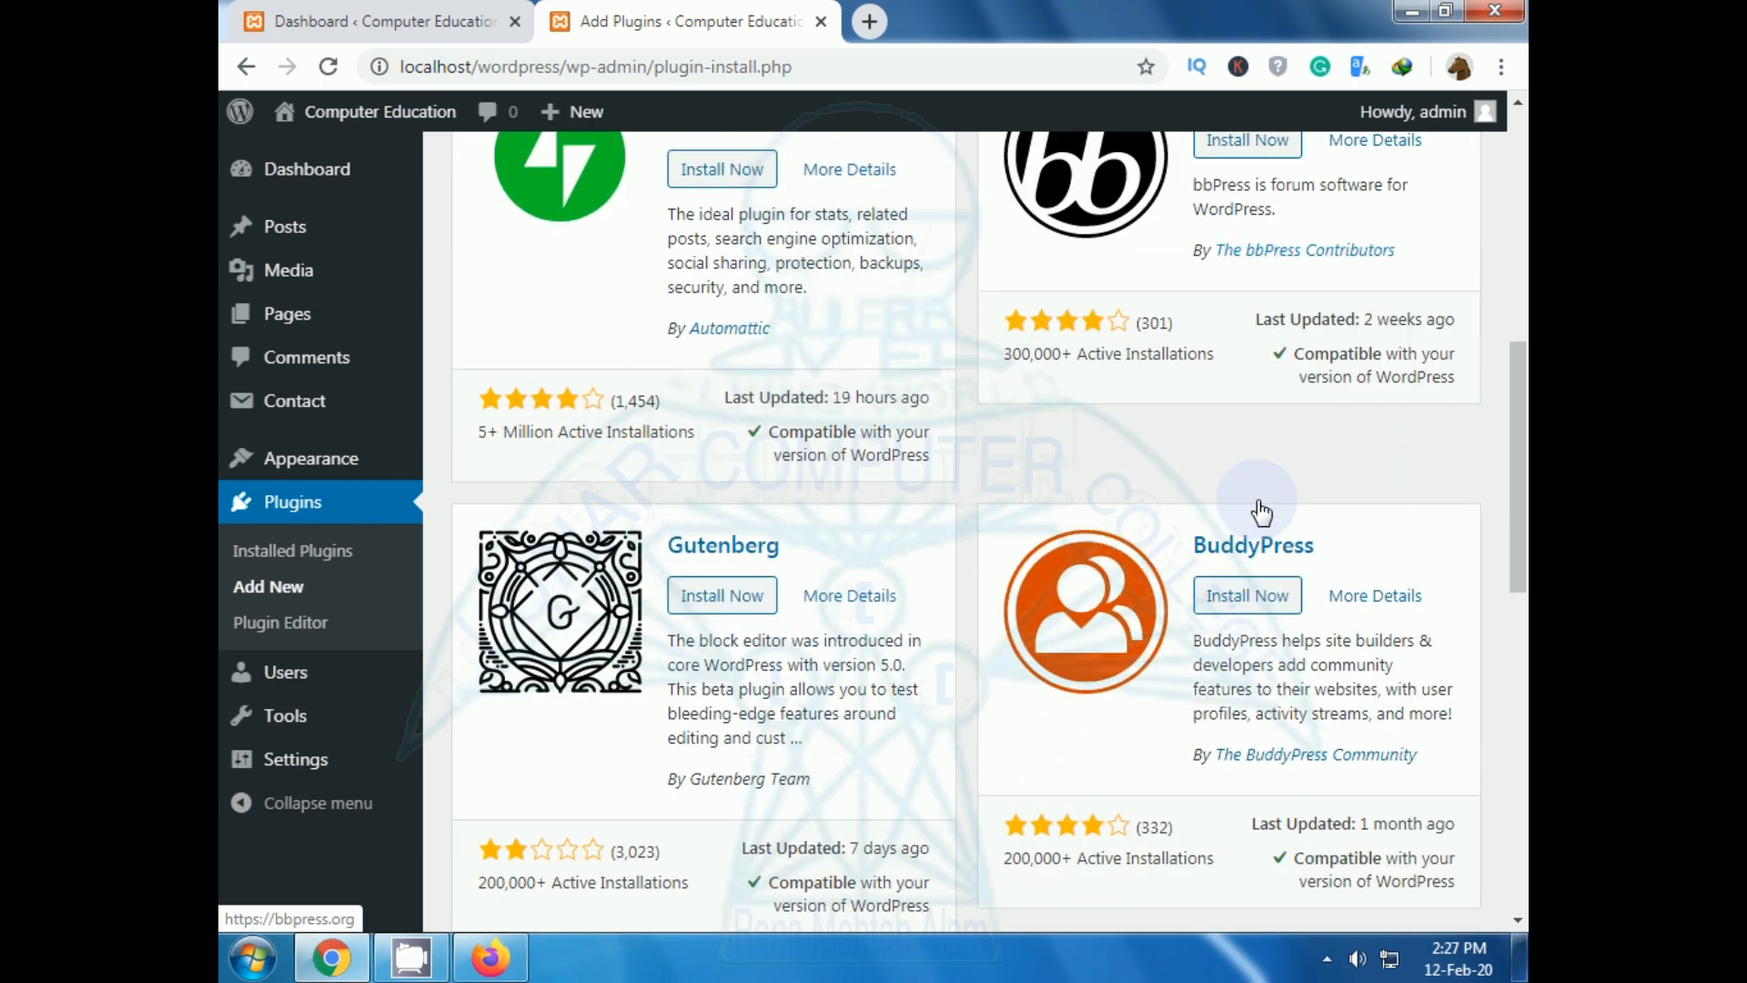
{"action": "scroll", "coordinate": [1260, 512], "scroll_direction": "down", "scroll_amount": 8}
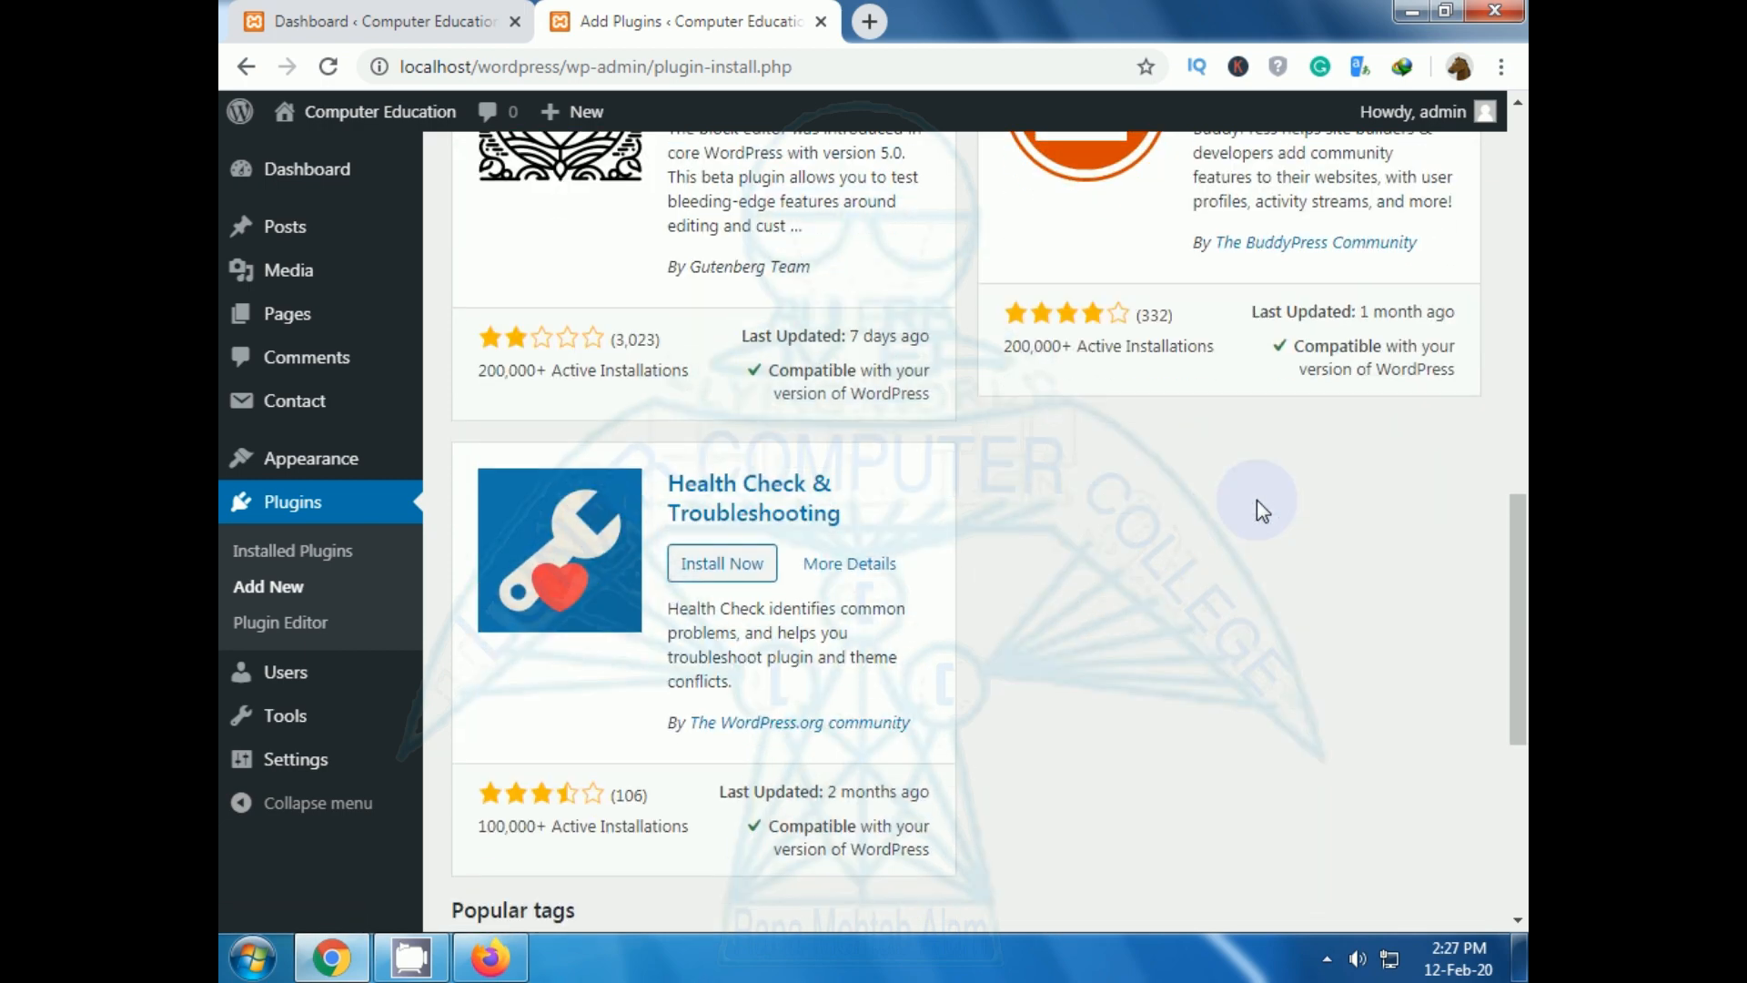
{"action": "scroll", "coordinate": [1257, 499], "scroll_direction": "up", "scroll_amount": 15}
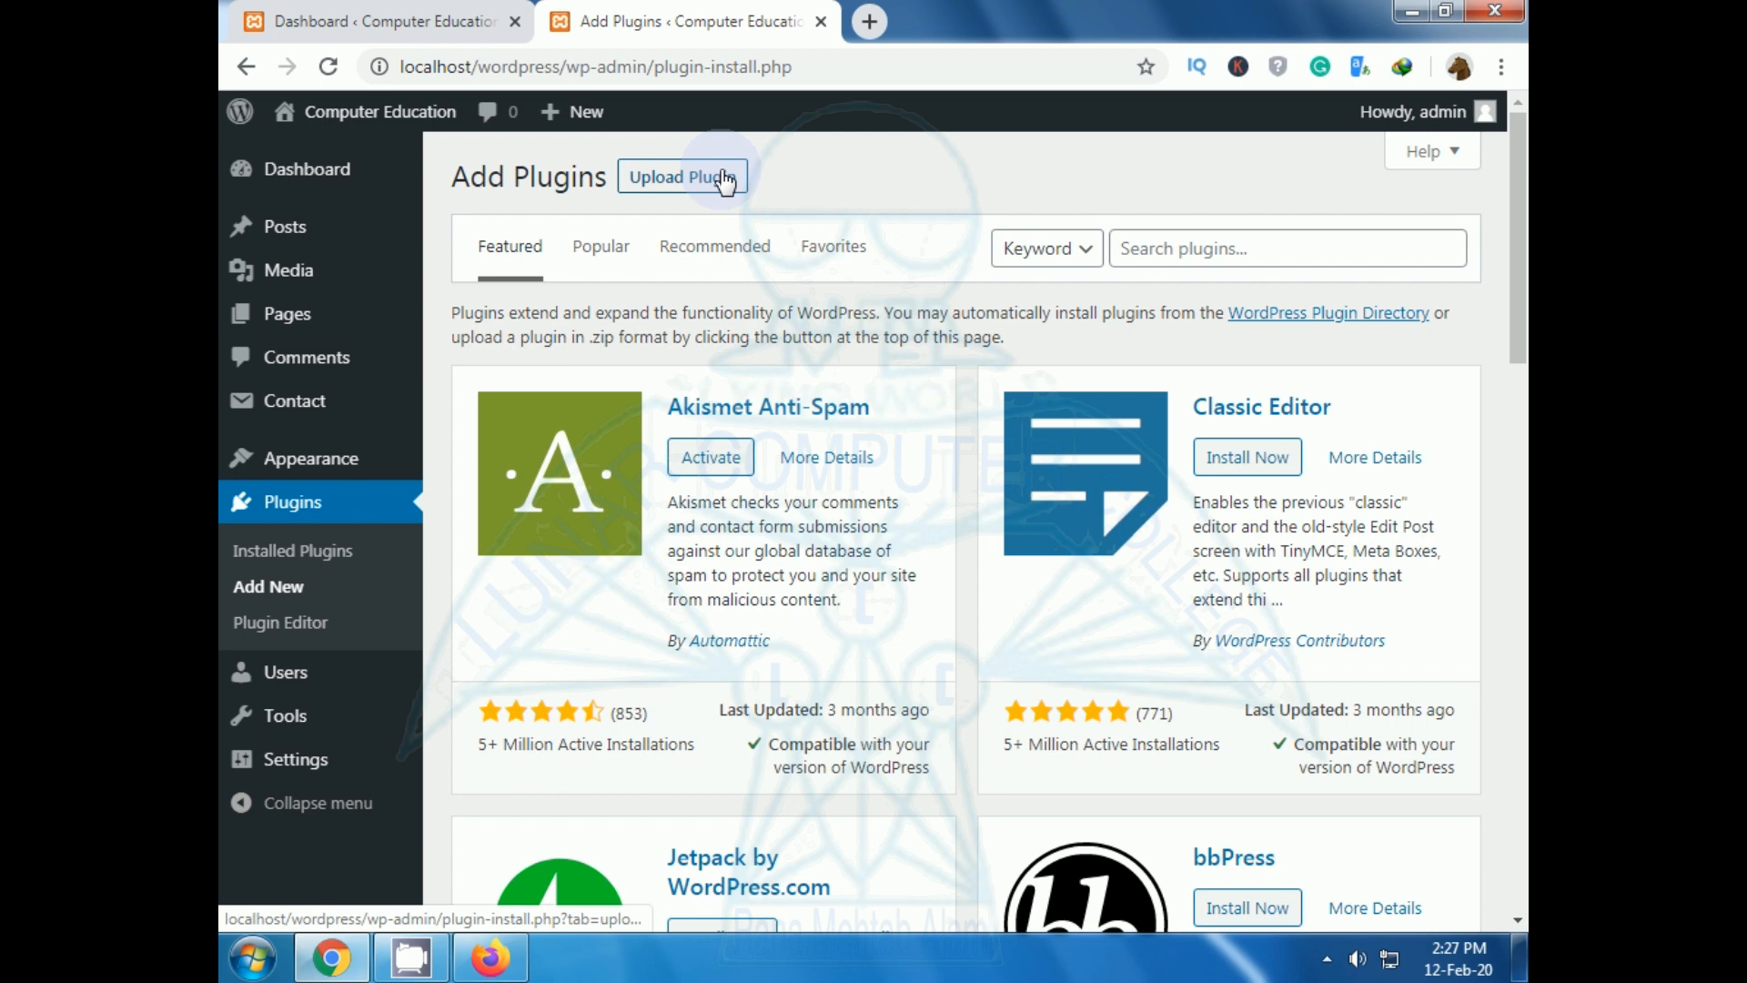
{"action": "left_click", "coordinate": [460, 20]}
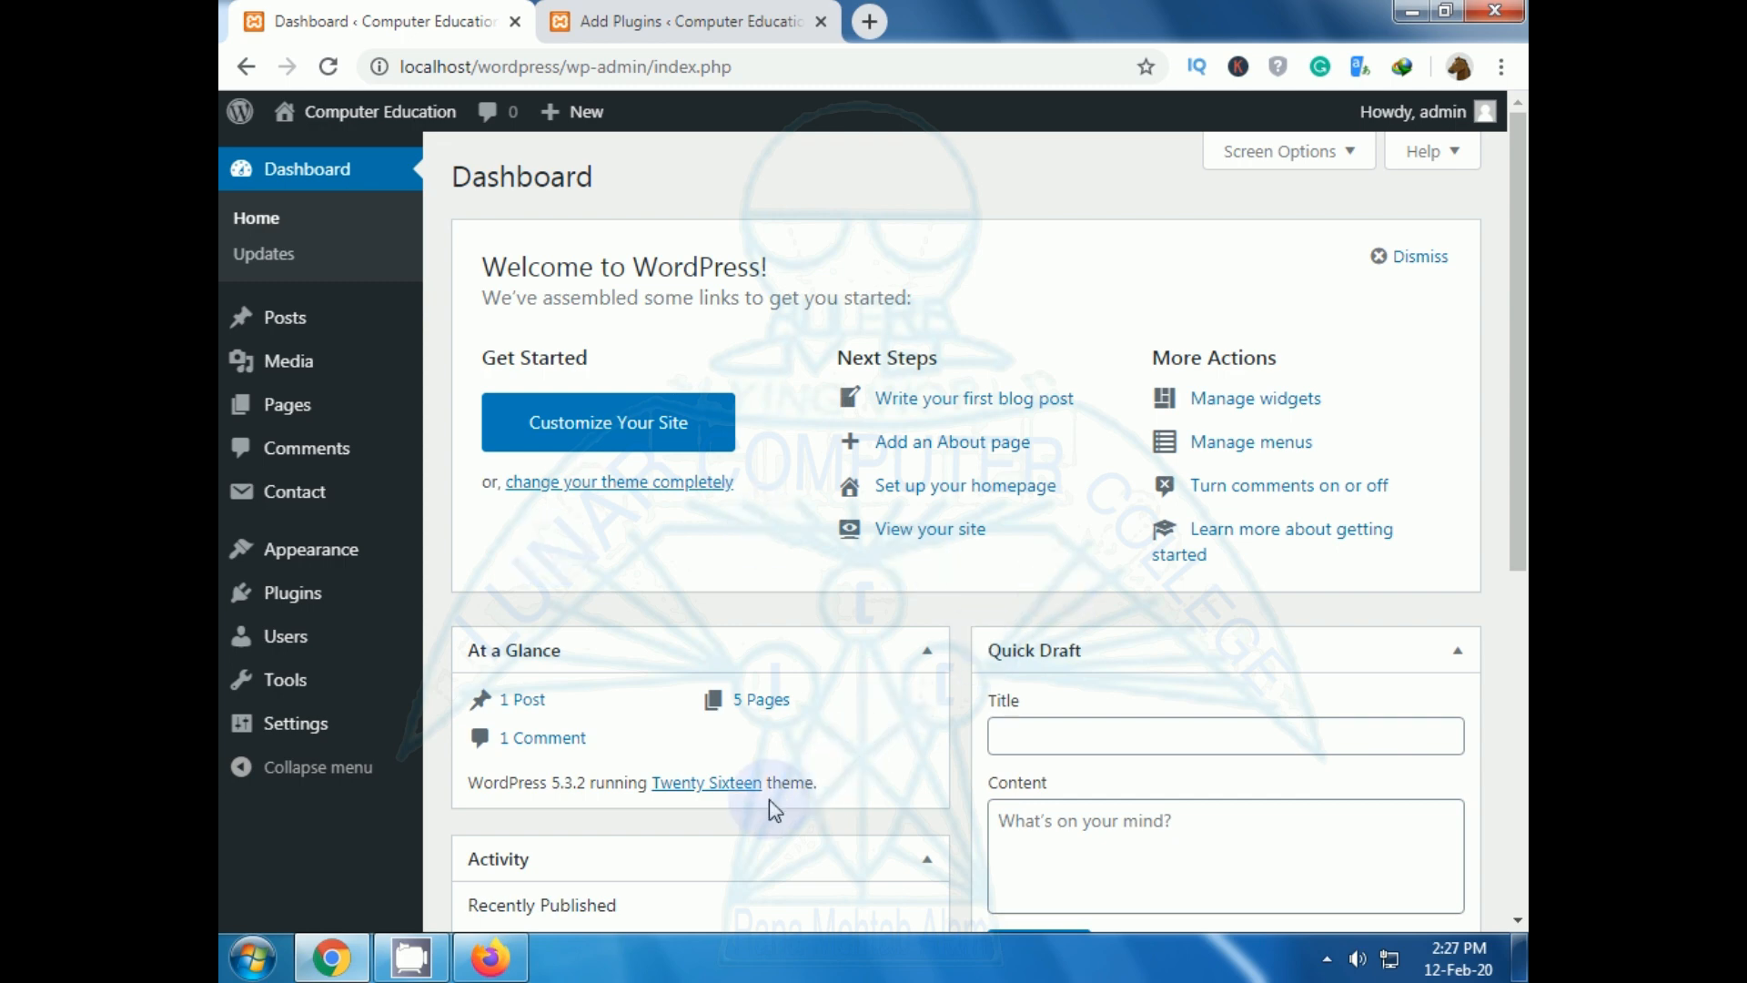
View the site from the Dashboard and open Contact Us to confirm its name, email, subject and message form.
{"action": "left_click", "coordinate": [948, 533]}
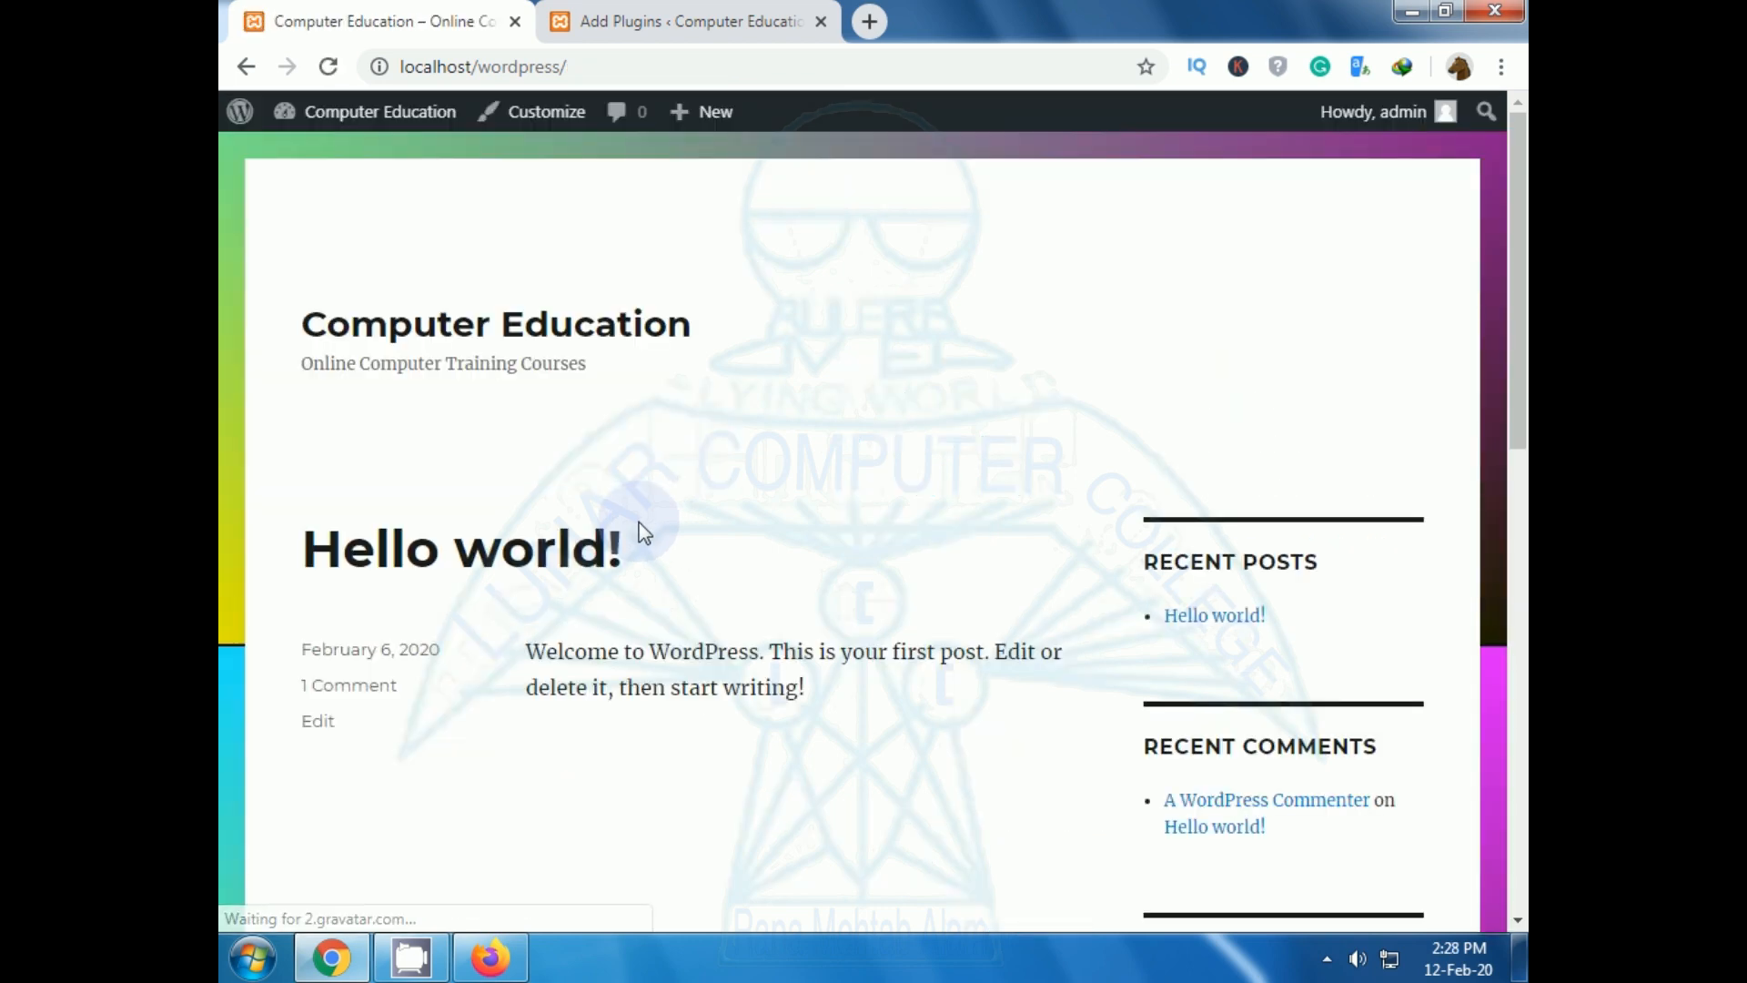
{"action": "scroll", "coordinate": [708, 575], "scroll_direction": "down", "scroll_amount": 4}
{"action": "scroll", "coordinate": [710, 588], "scroll_direction": "down", "scroll_amount": 4}
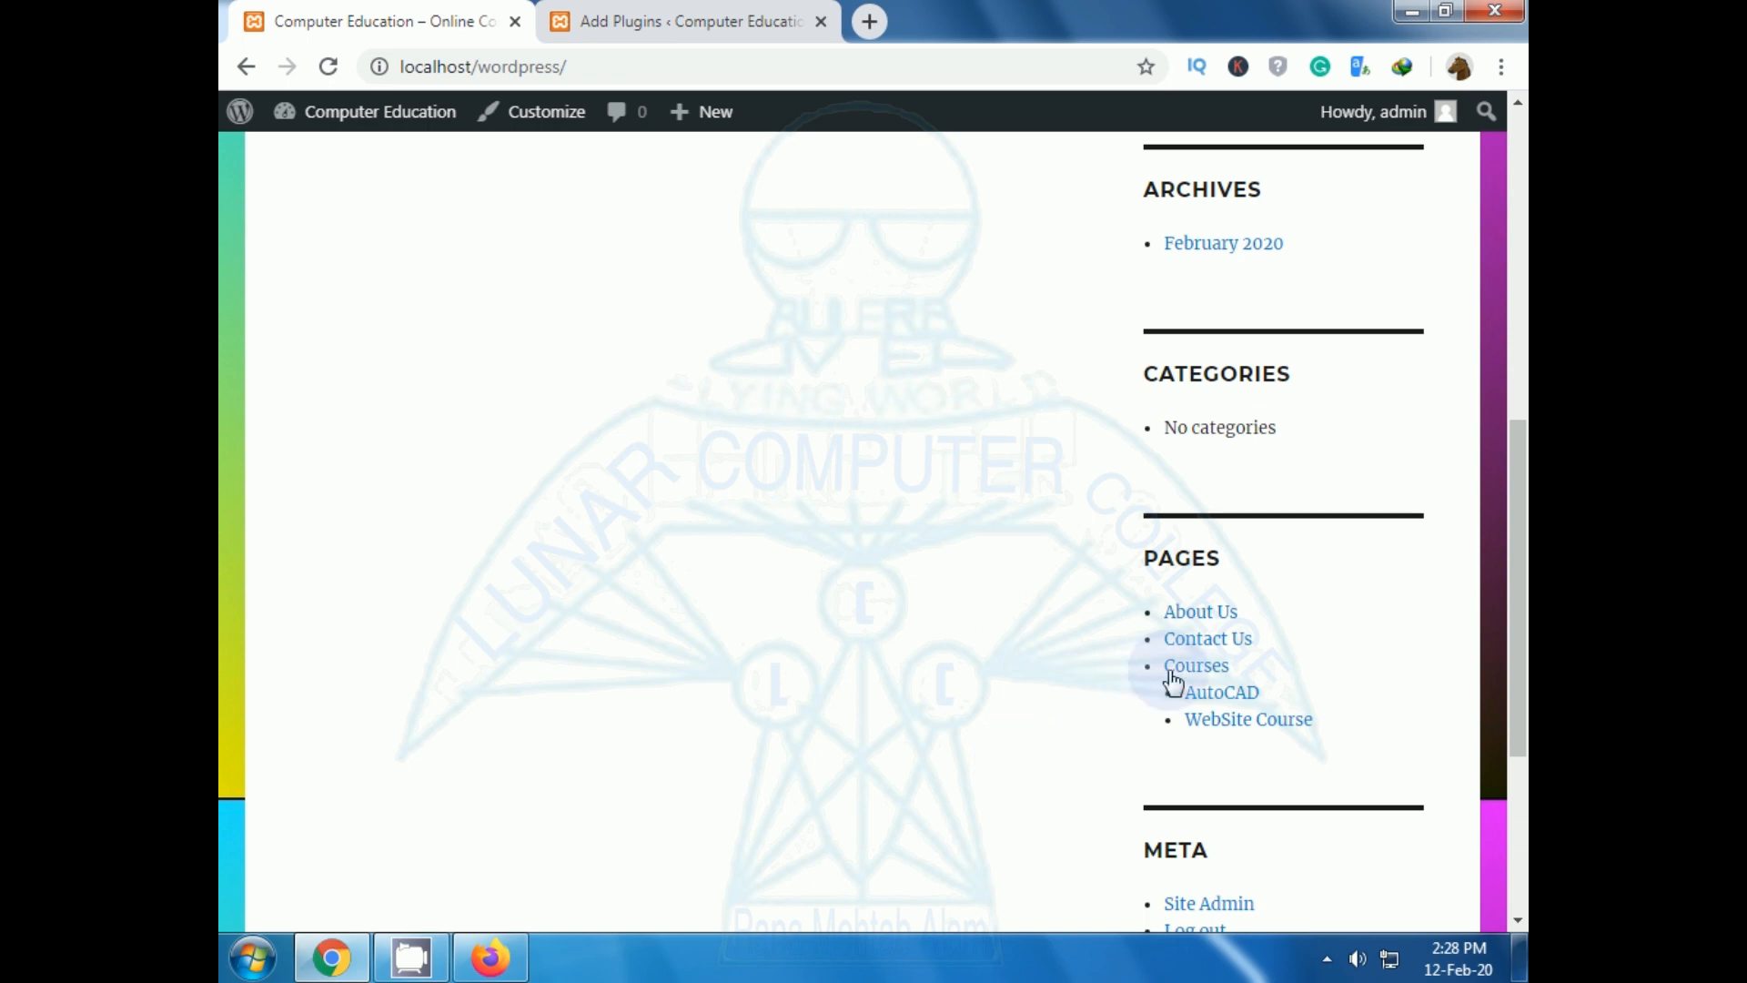
{"action": "left_click", "coordinate": [1183, 641]}
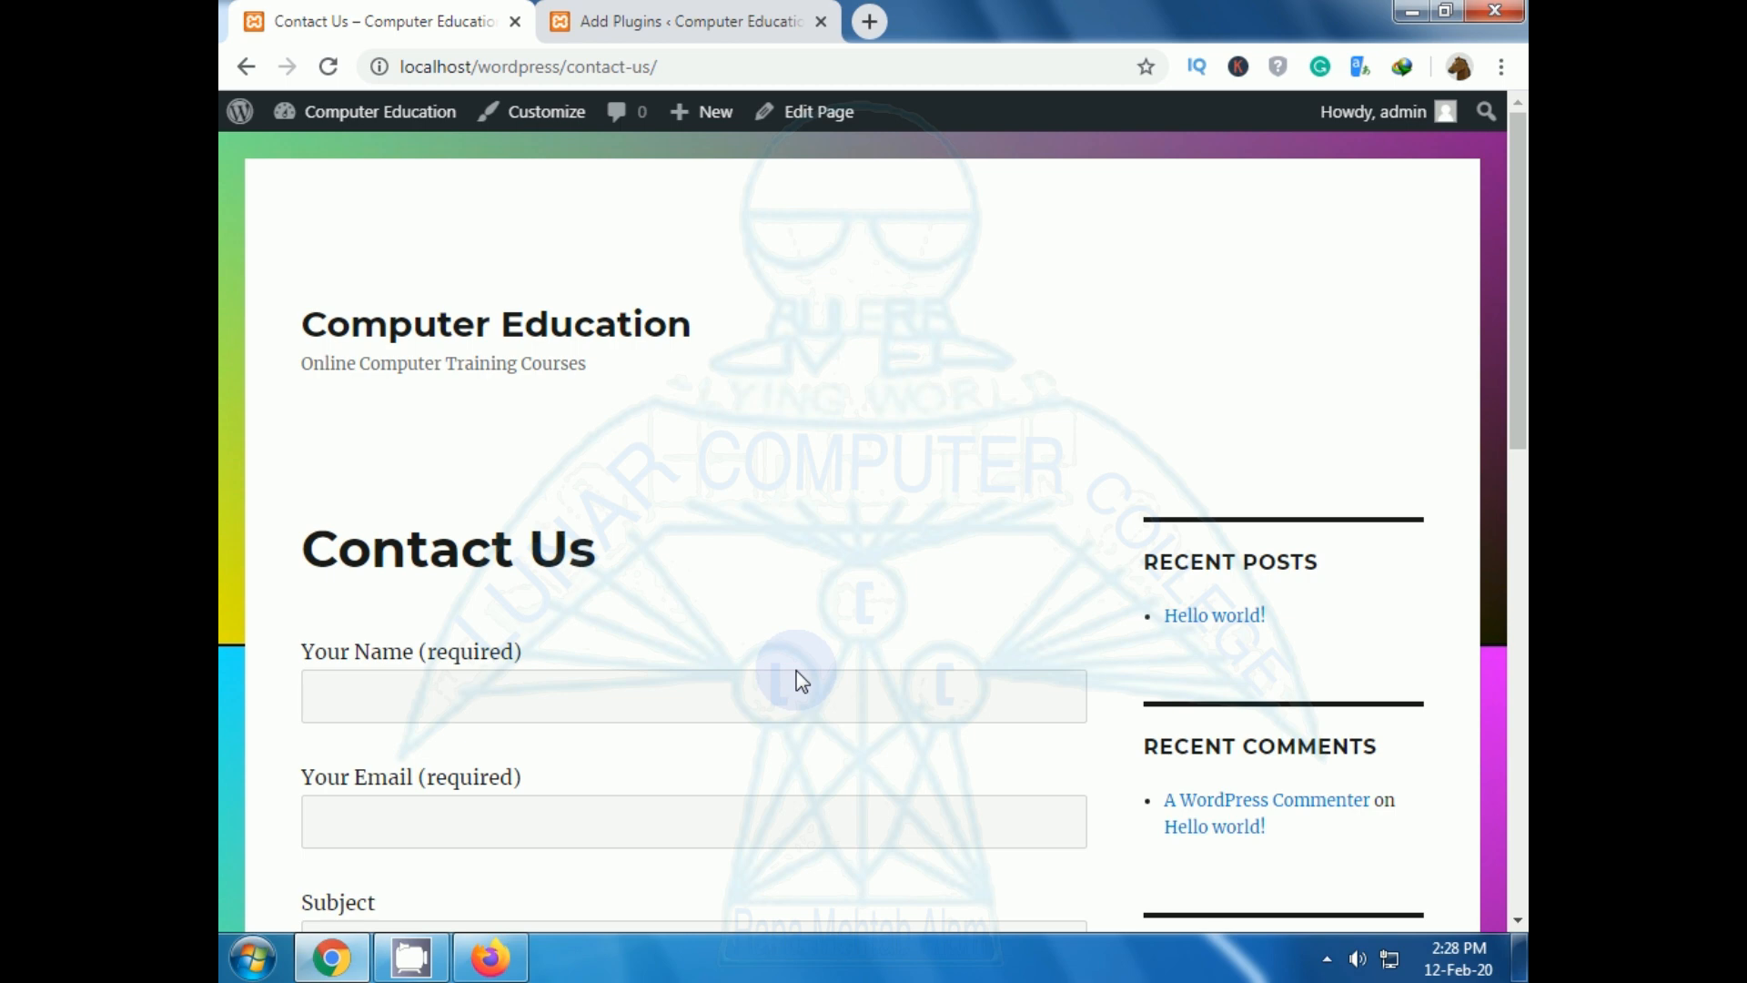
{"action": "scroll", "coordinate": [801, 680], "scroll_direction": "down", "scroll_amount": 4}
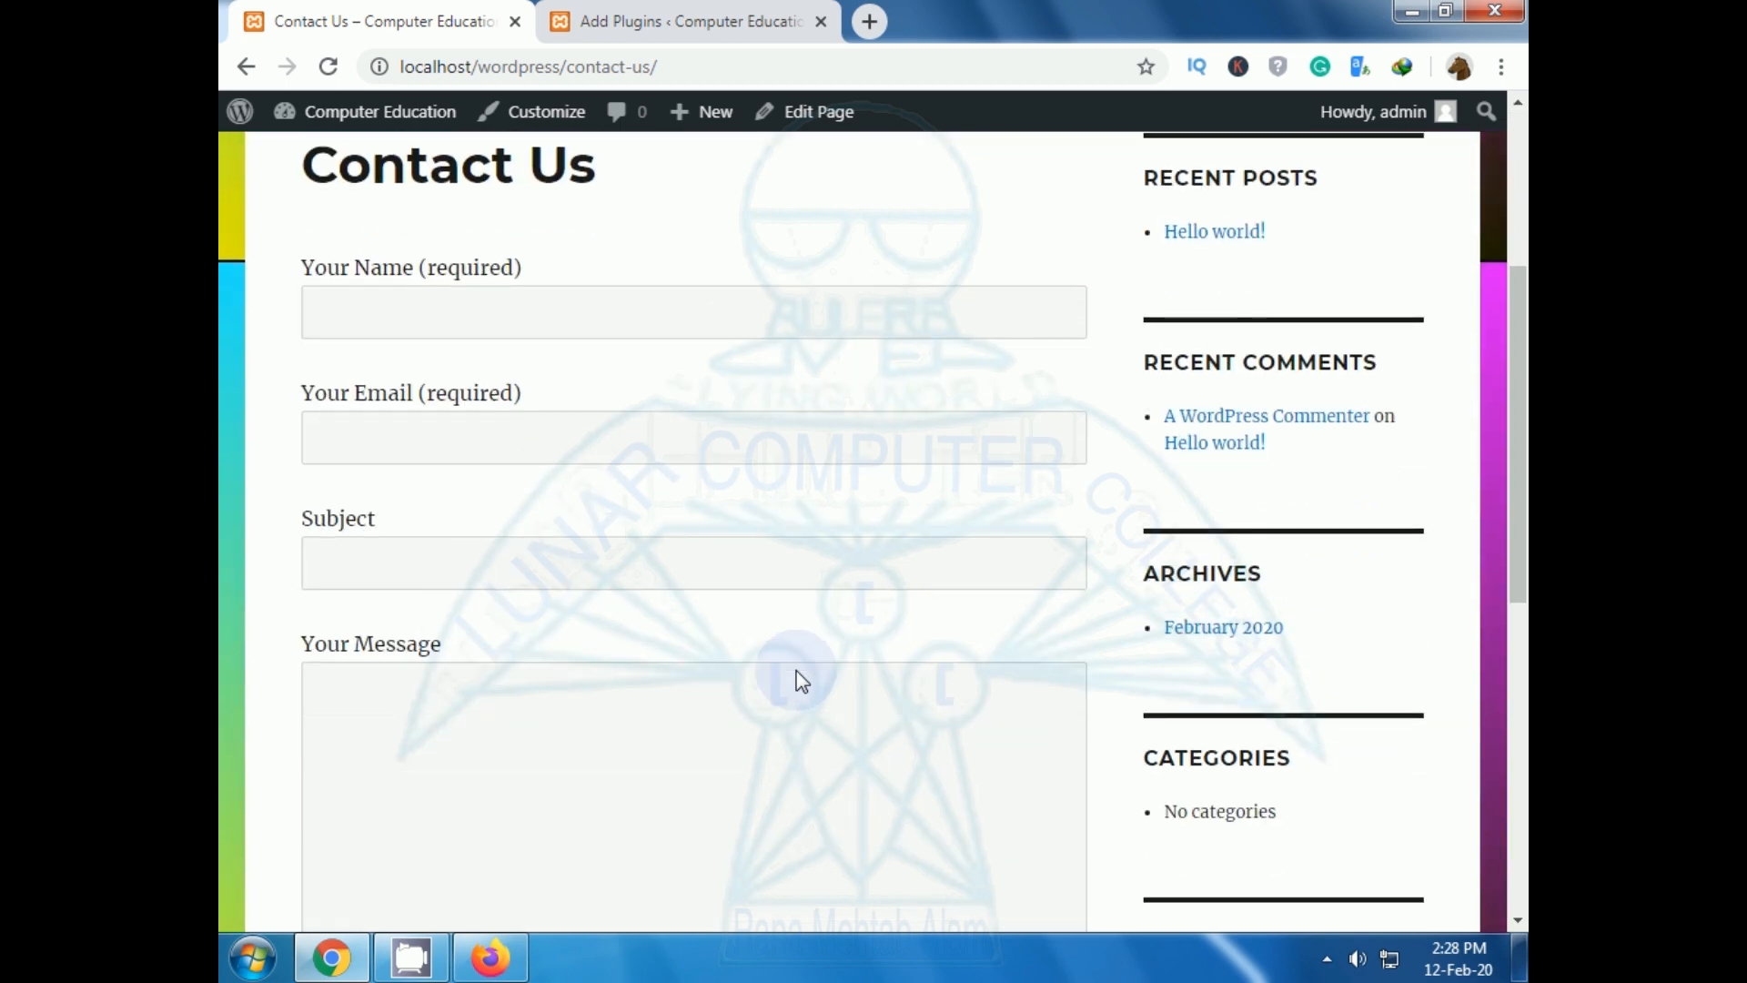